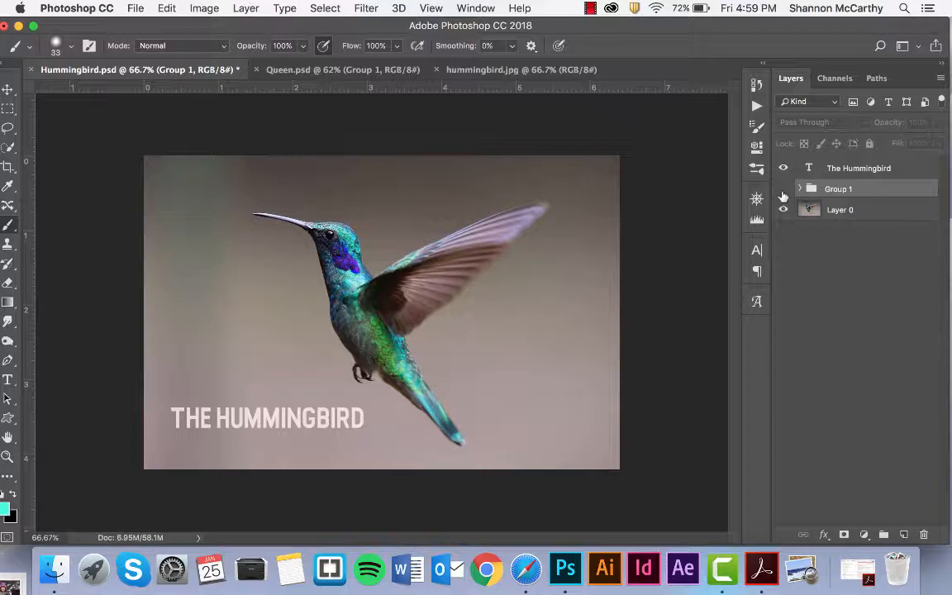
Show Group 1 in Hummingbird.psd and briefly expand its layer list.
click(783, 189)
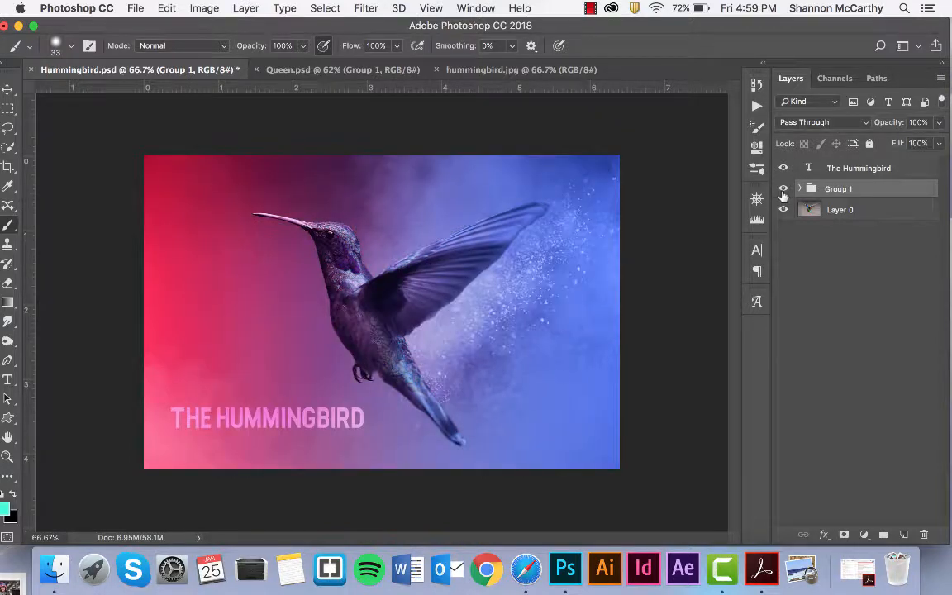
click(798, 189)
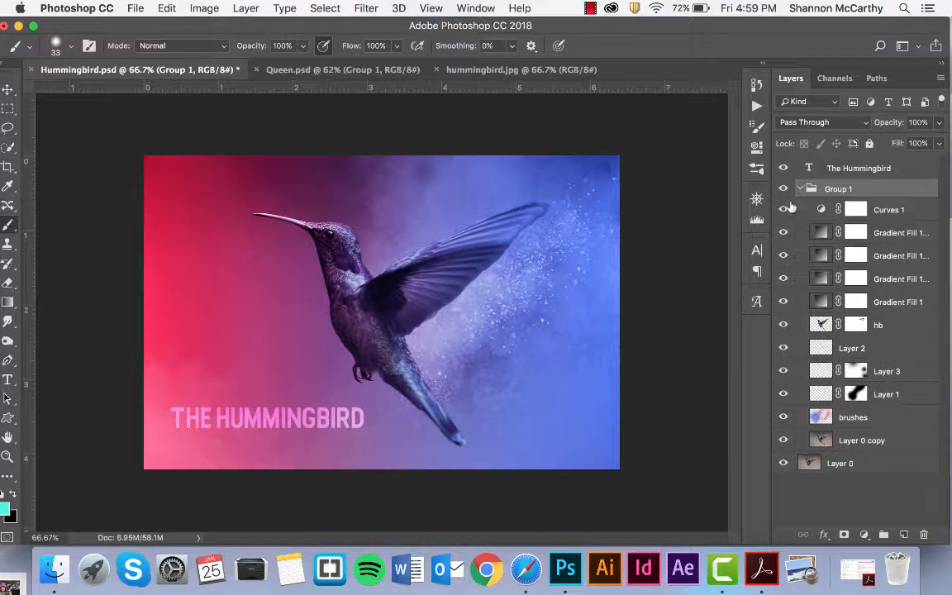
click(799, 190)
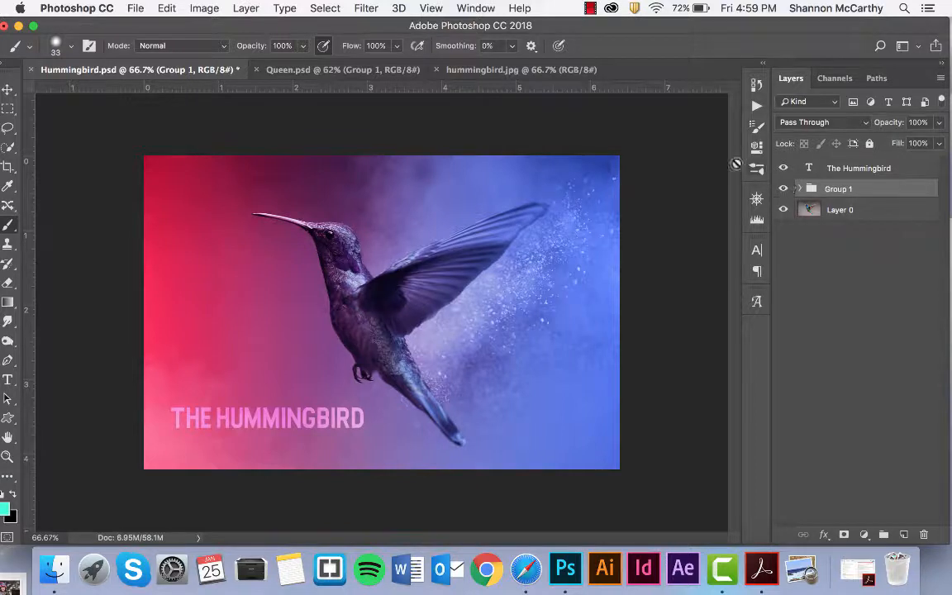
Compare the Queen edit with its colour grading group on and off, then bring up hummingbird.jpg.
click(319, 71)
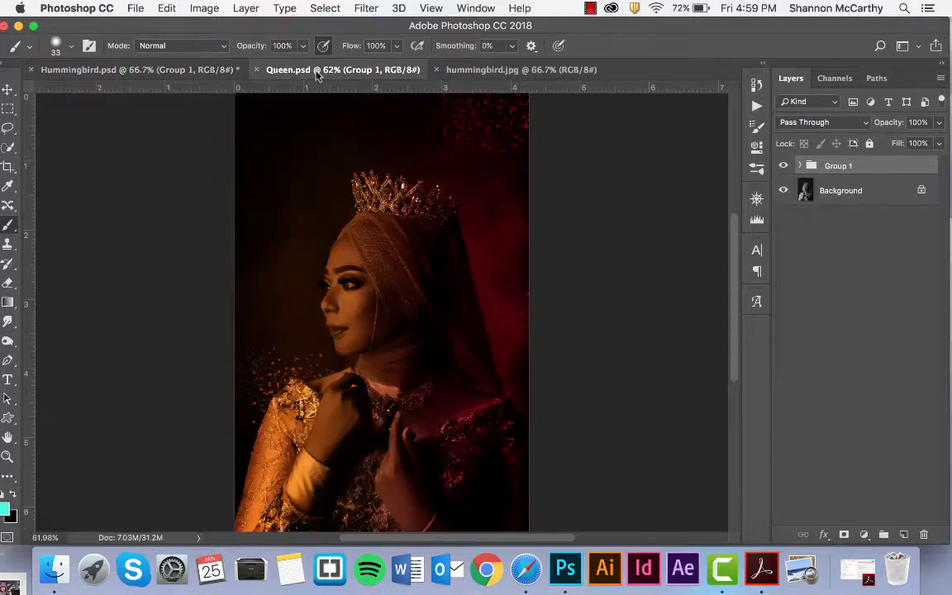
click(783, 167)
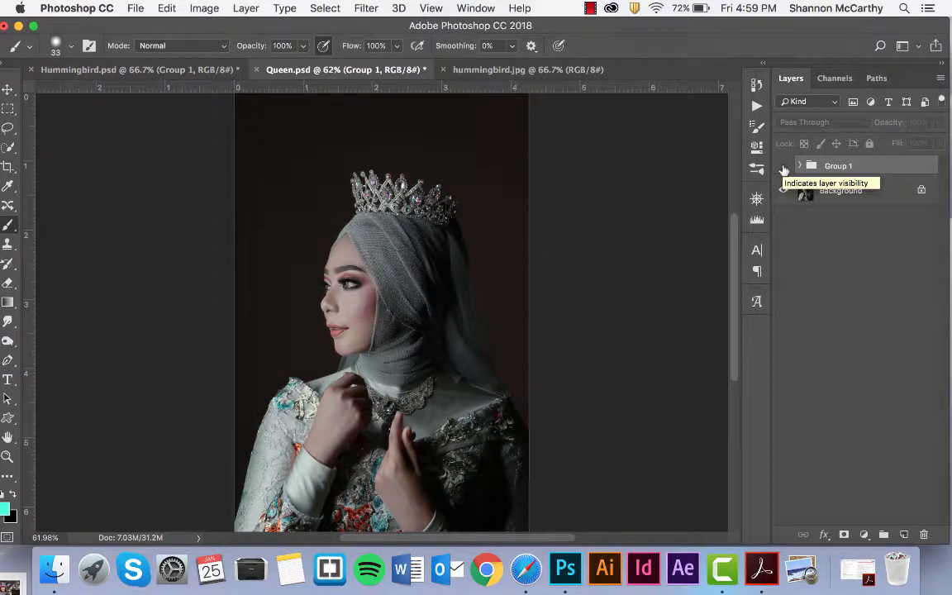
click(783, 167)
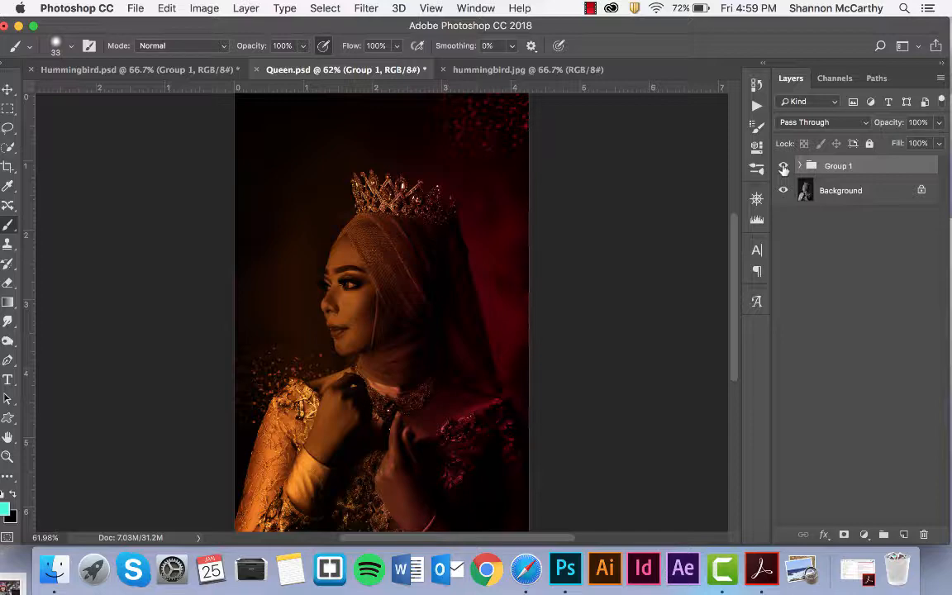
click(783, 168)
click(783, 167)
click(130, 73)
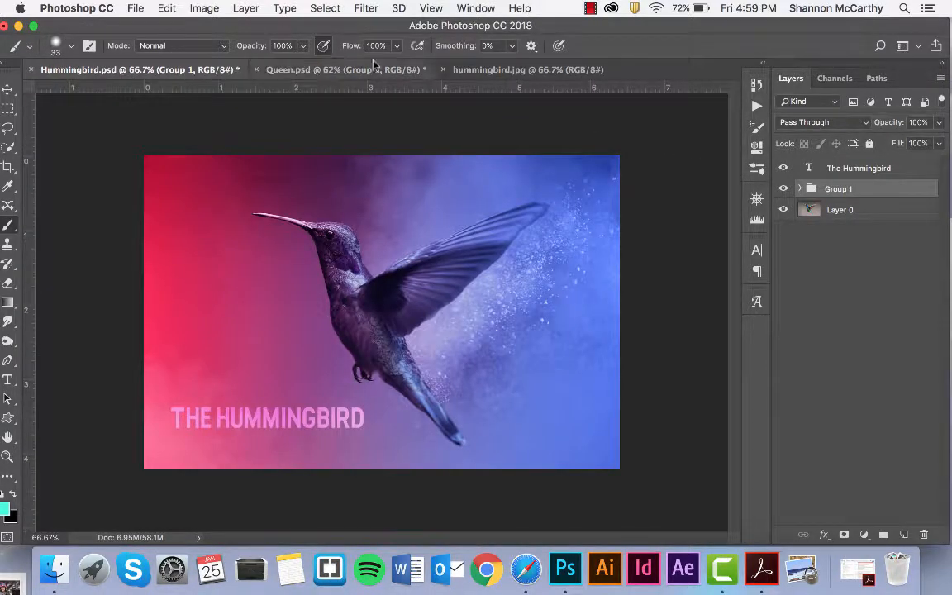
click(460, 72)
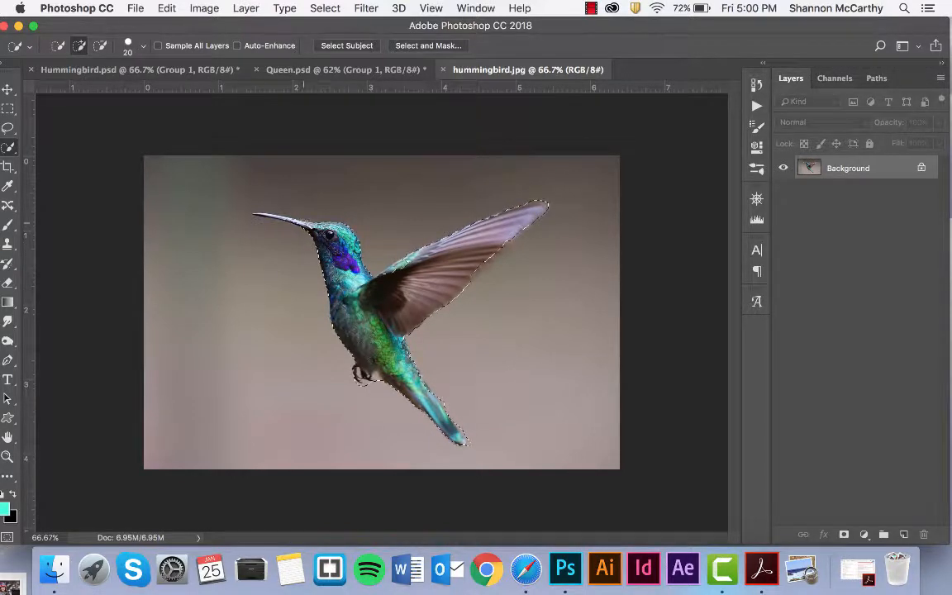
Copy the selected hummingbird onto a new layer and check the cut-out against a hidden background.
scroll(386, 313, up, 3)
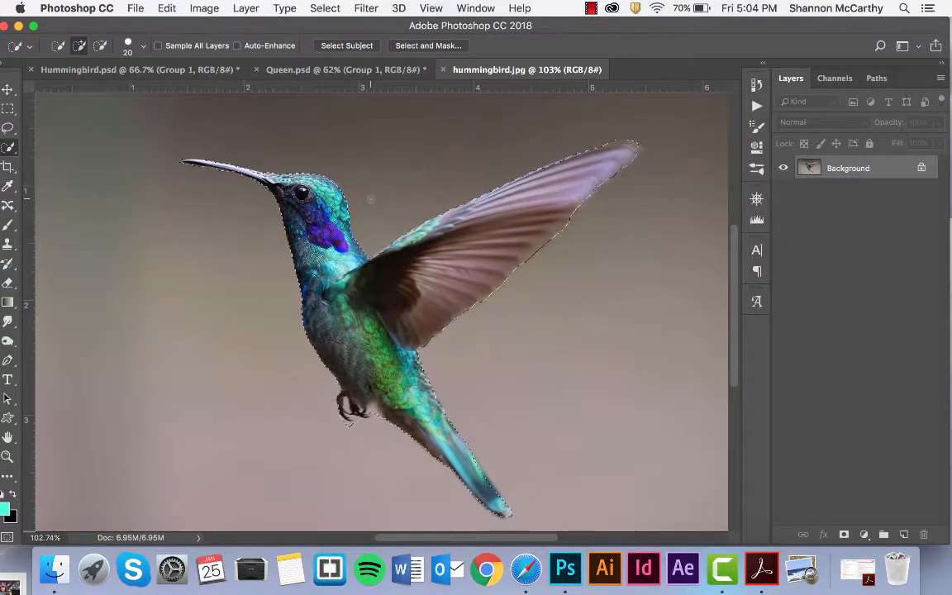
key(super+j)
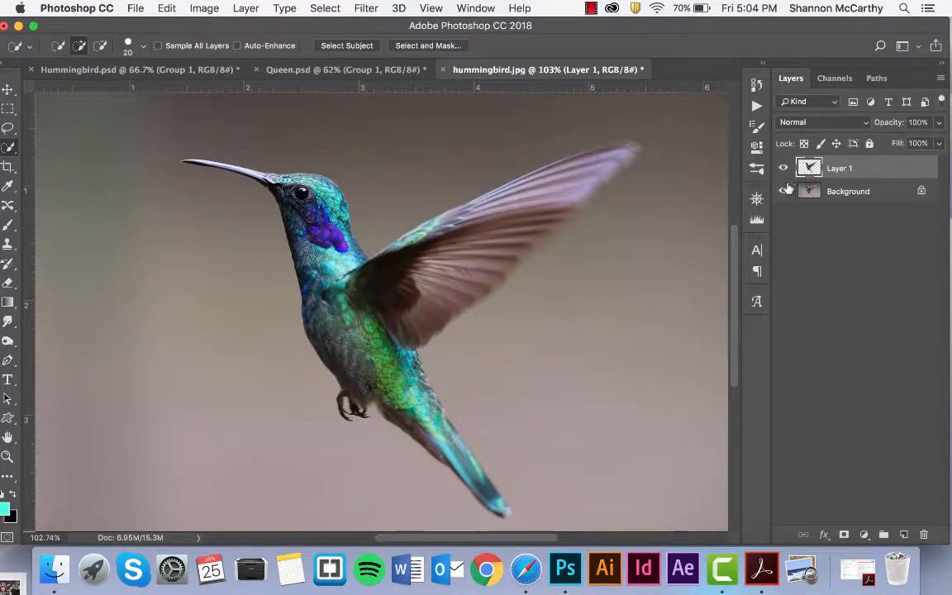
click(783, 190)
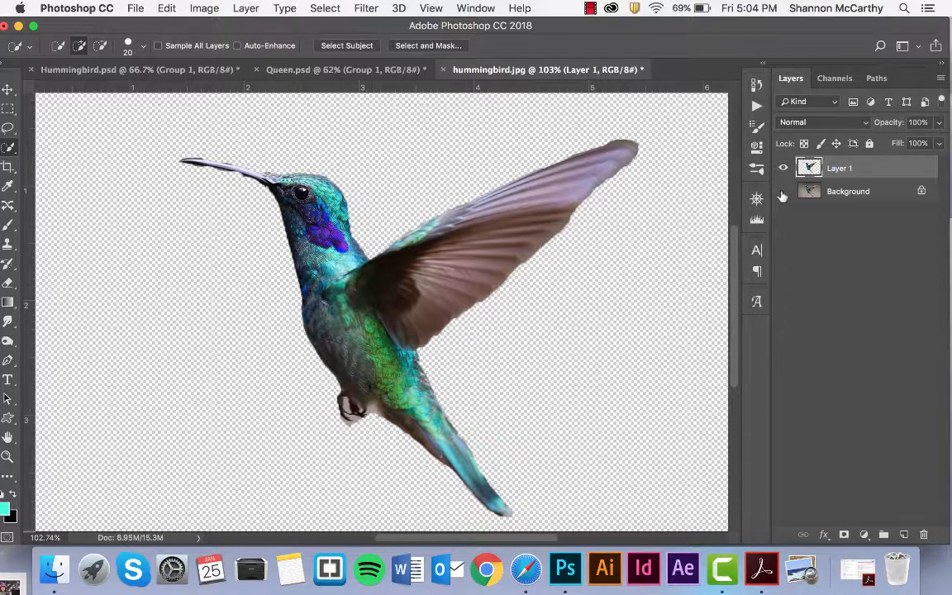
click(783, 191)
Rename the new layer HB and fit the whole image in the window.
double_click(850, 168)
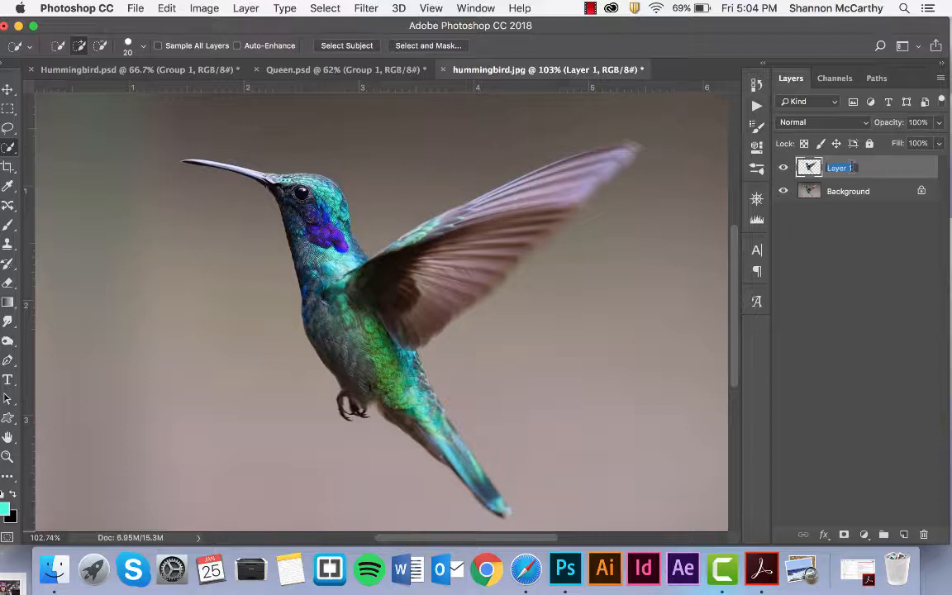
text(HB)
key(Return)
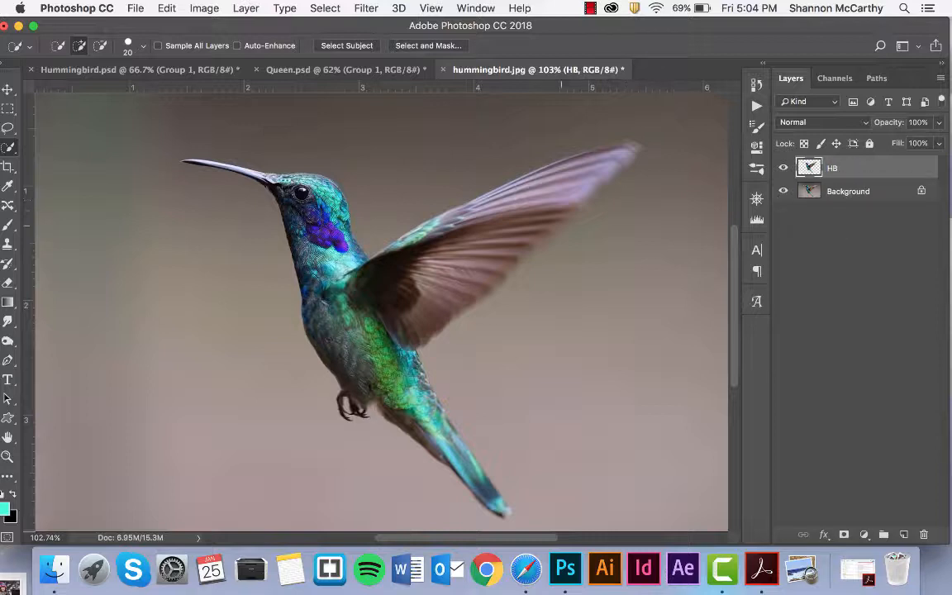
key(super+0)
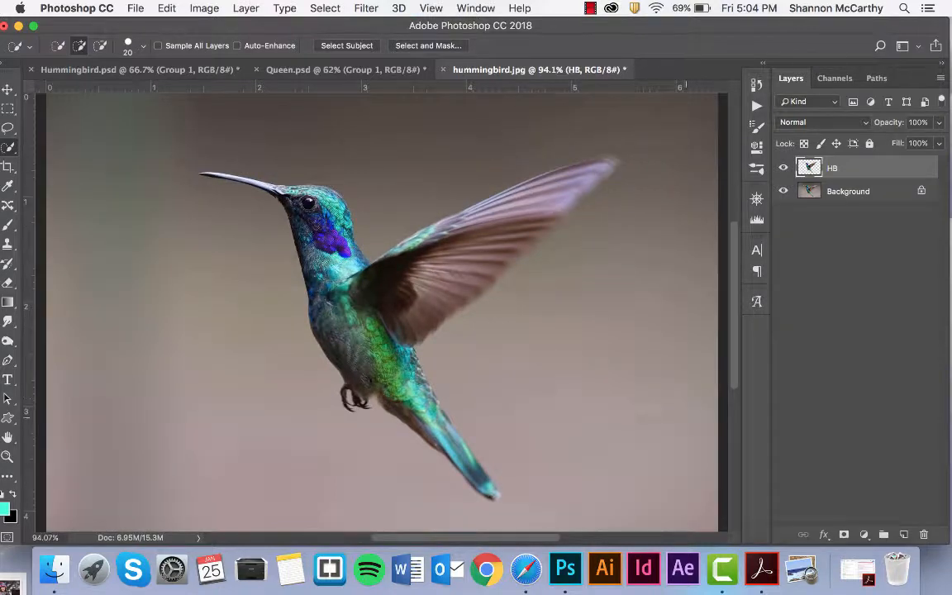
Add a Gradient fill layer and set its left colour stop to magenta.
click(864, 536)
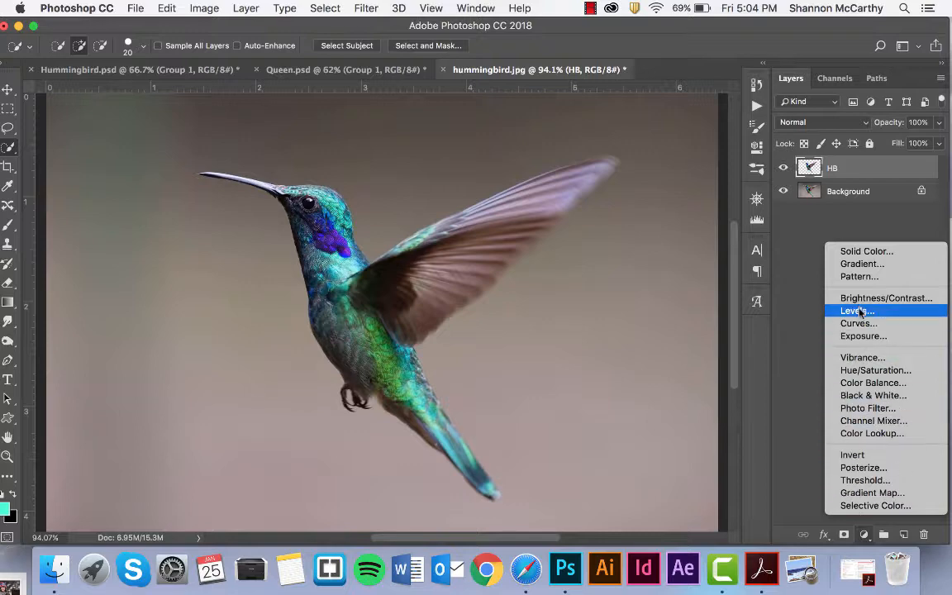
click(861, 263)
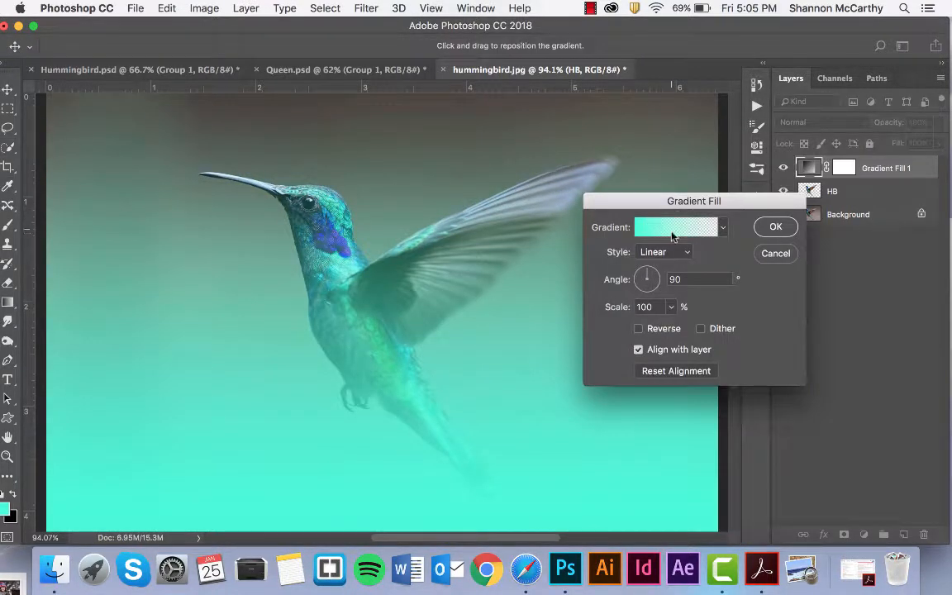
click(666, 228)
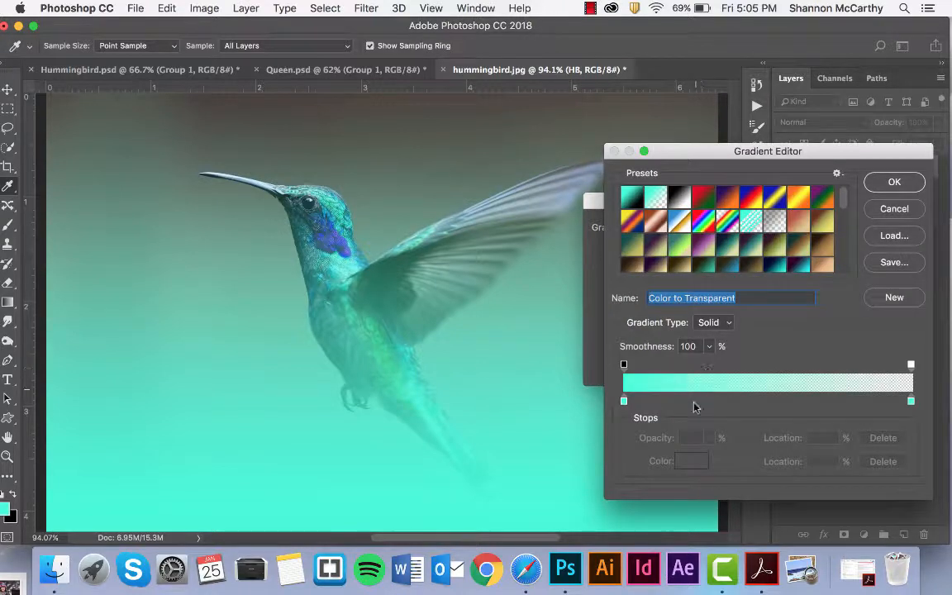
click(624, 402)
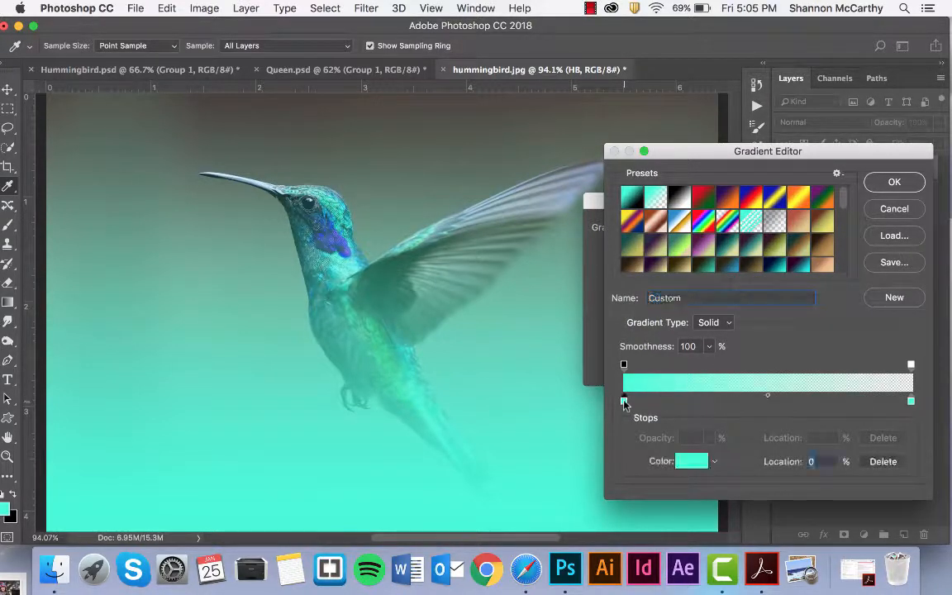
click(692, 463)
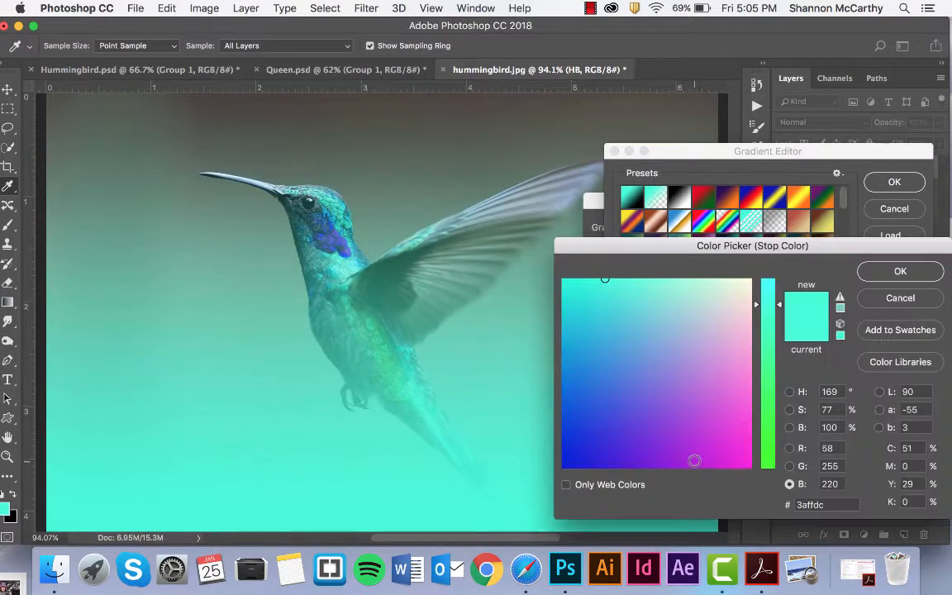
drag(746, 461, 748, 447)
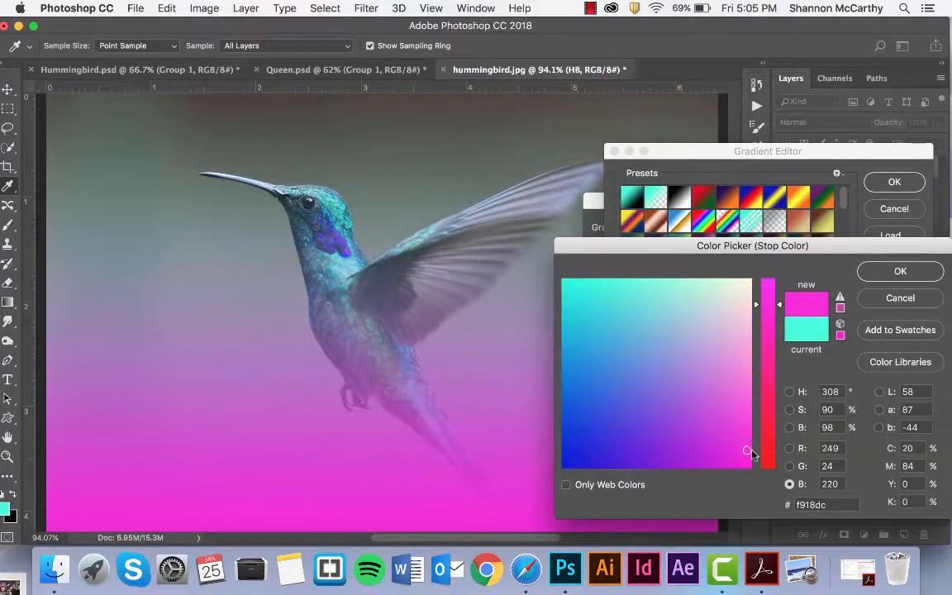
mouse_move(750, 452)
mouse_down()
mouse_move(719, 447)
mouse_move(747, 453)
mouse_move(731, 423)
mouse_move(738, 410)
mouse_move(749, 462)
mouse_up()
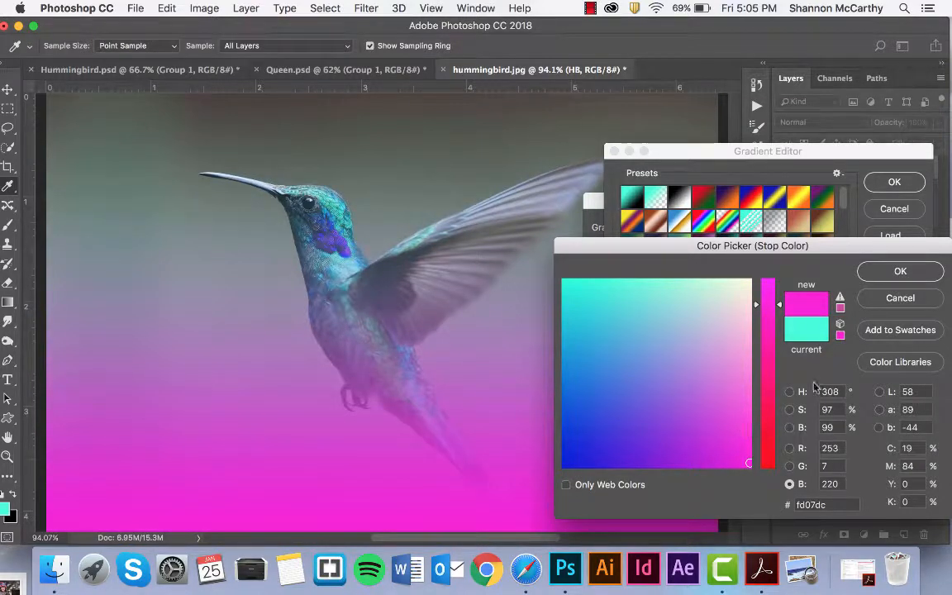
click(898, 271)
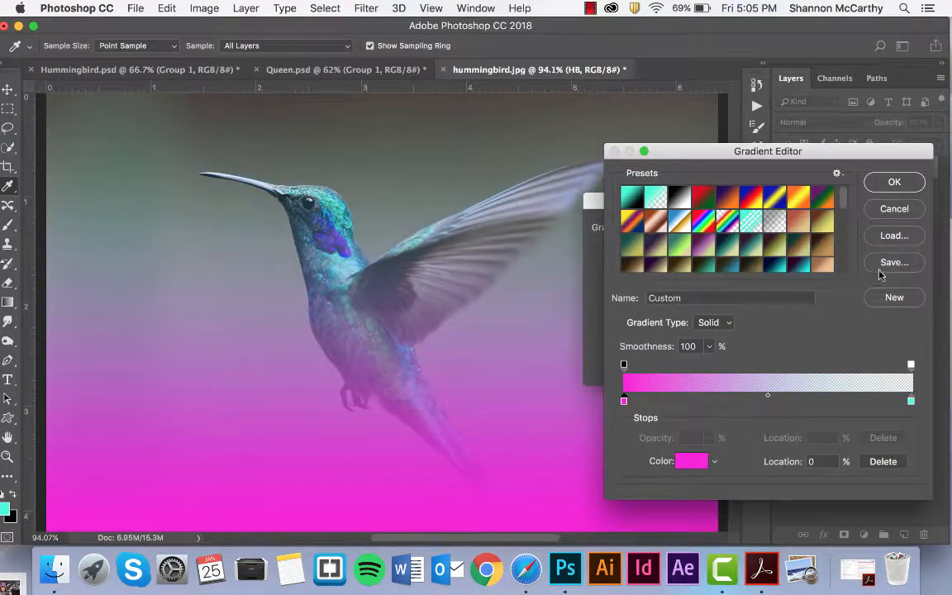
Shift the gradient midpoint and opacity stop right, angle it to about -0.07°, and apply.
drag(769, 401, 788, 403)
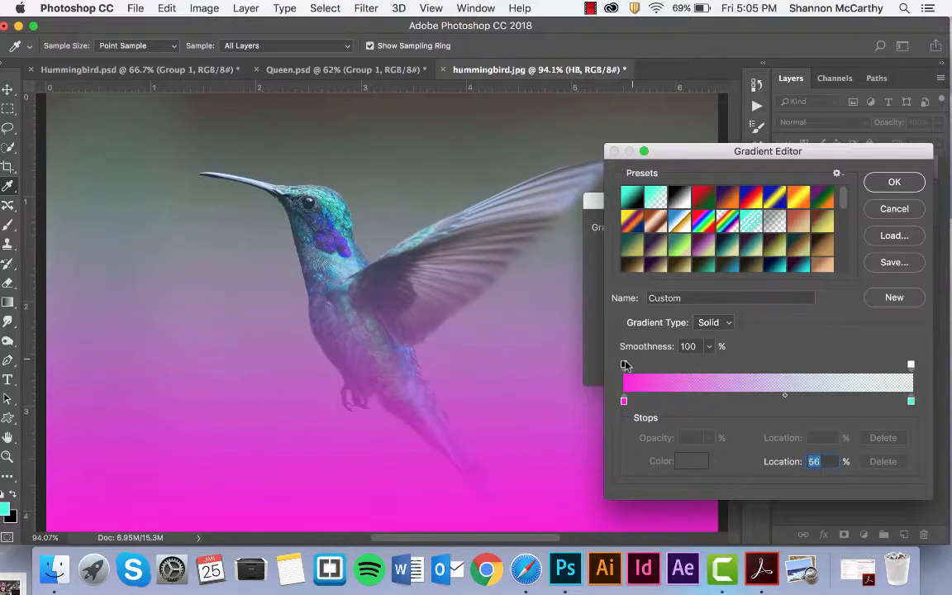
drag(624, 364, 689, 366)
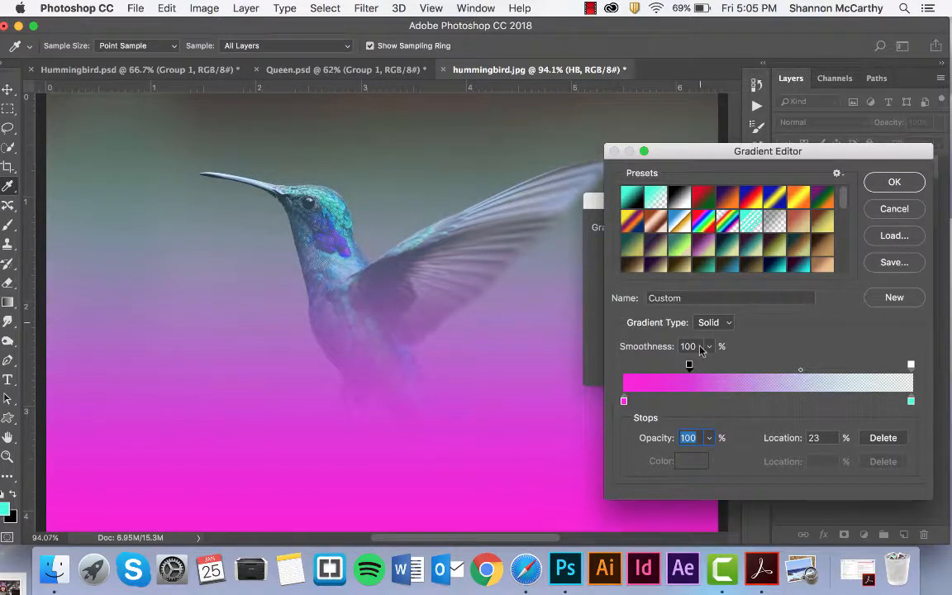
click(889, 184)
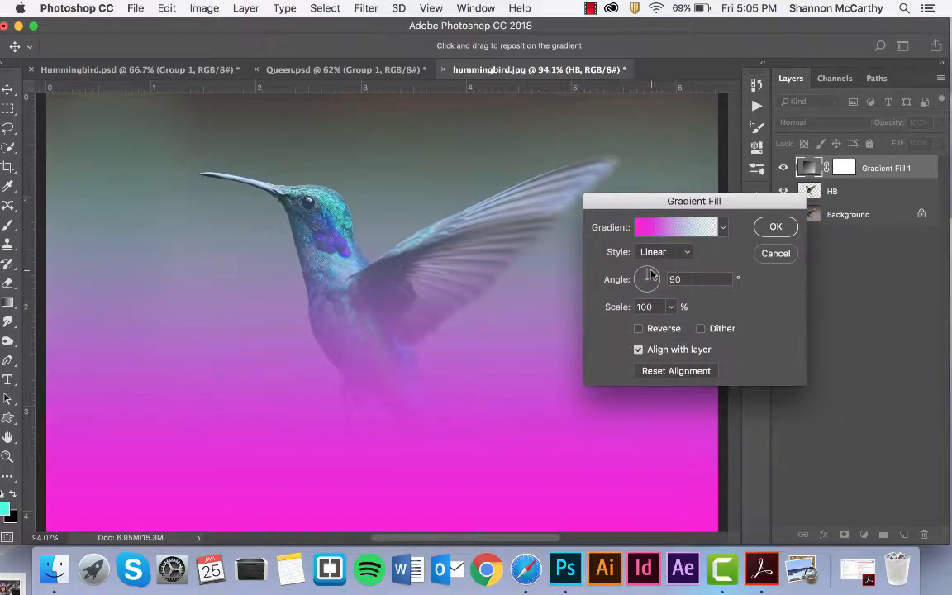
drag(647, 270, 665, 284)
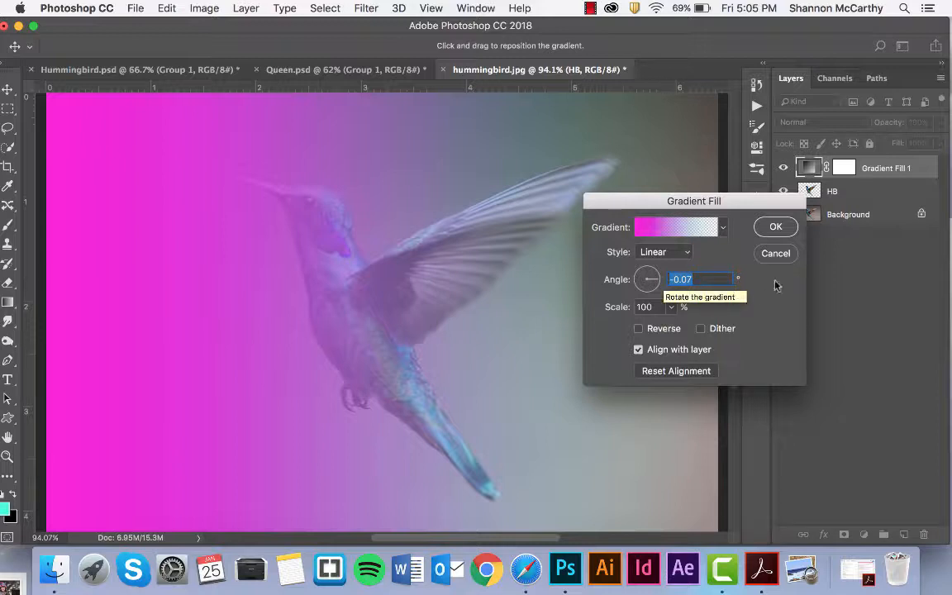
click(775, 226)
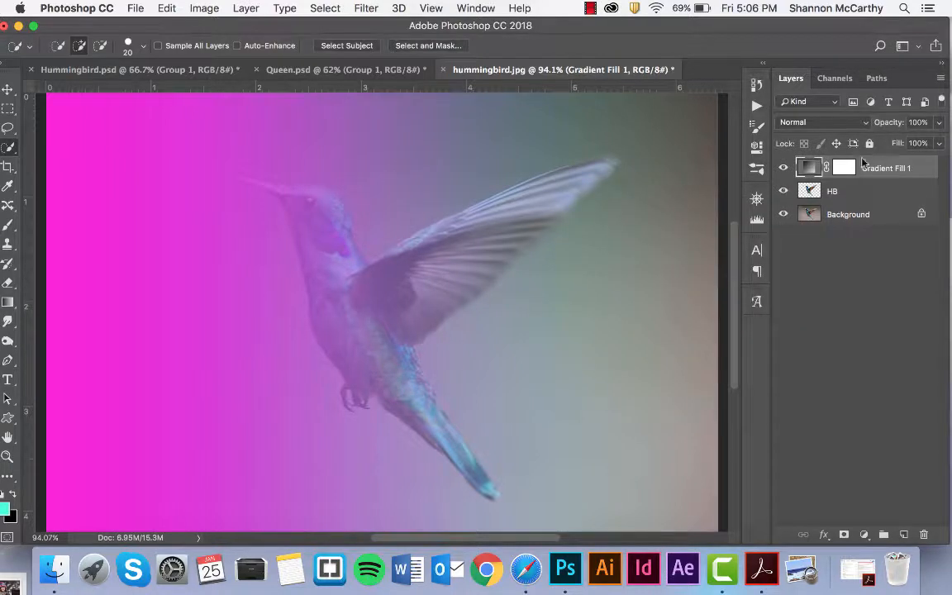
Set the pink gradient layer to Color blend mode and duplicate it.
click(835, 124)
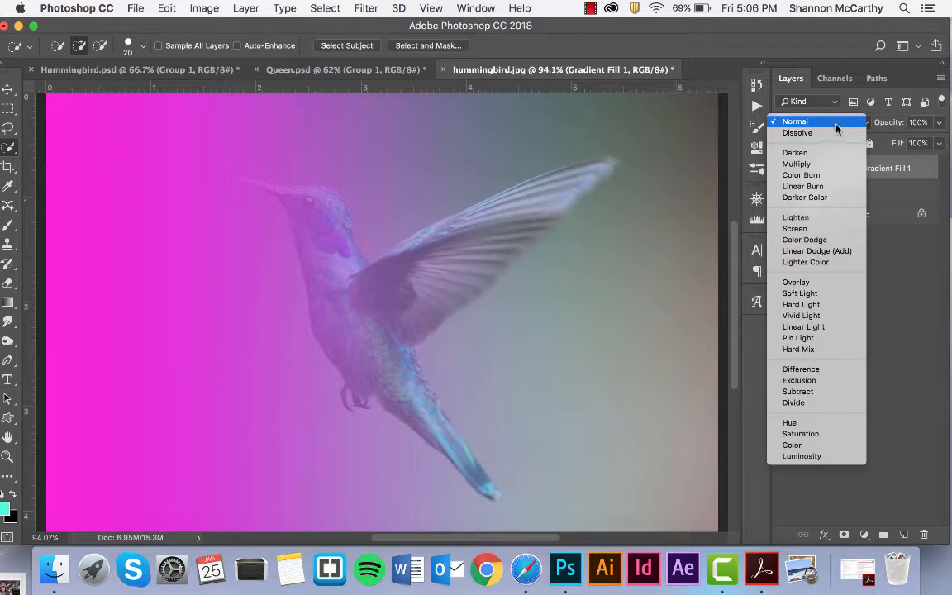
click(821, 446)
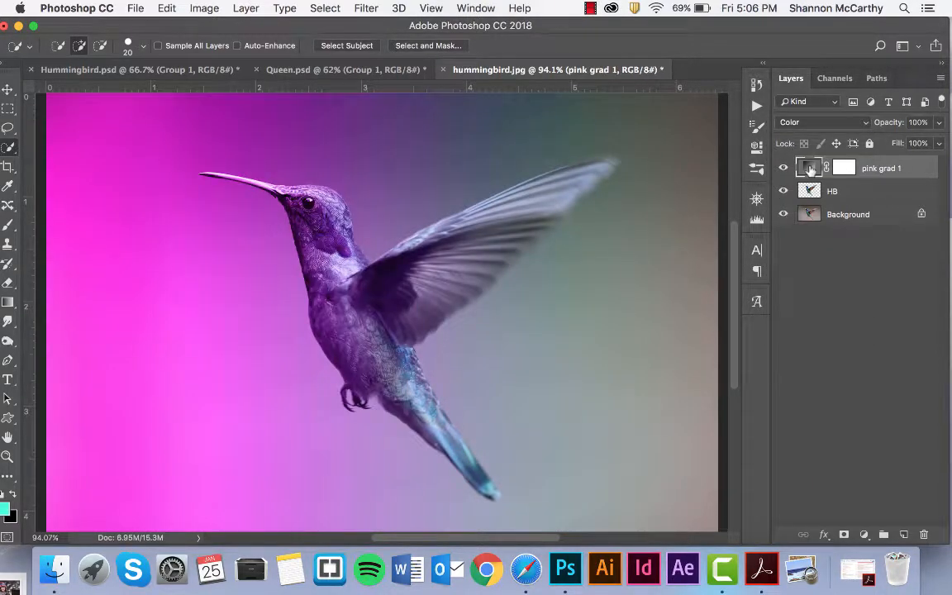
key(super+j)
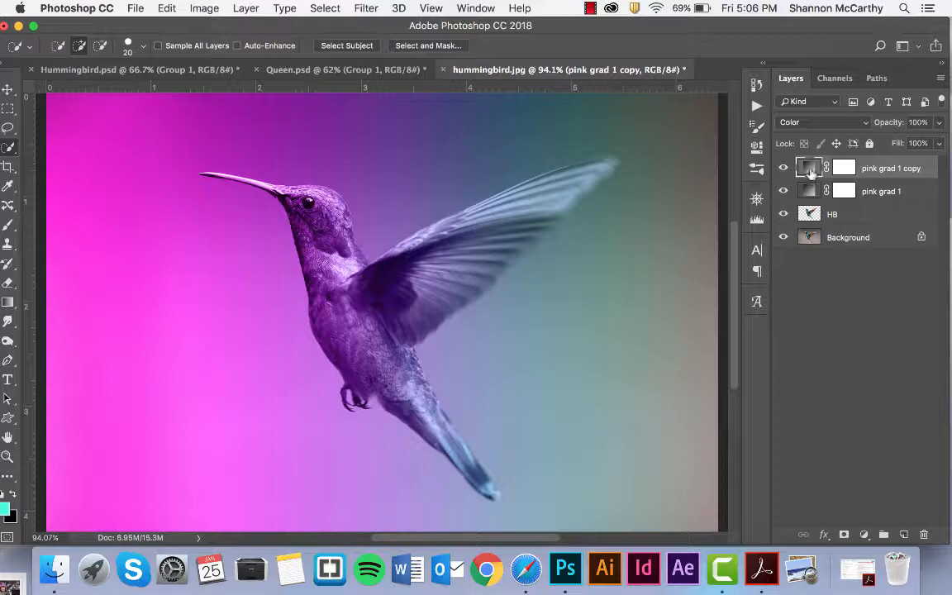
Change the copy's left gradient stop to blue and angle it near -176° from the right.
double_click(810, 170)
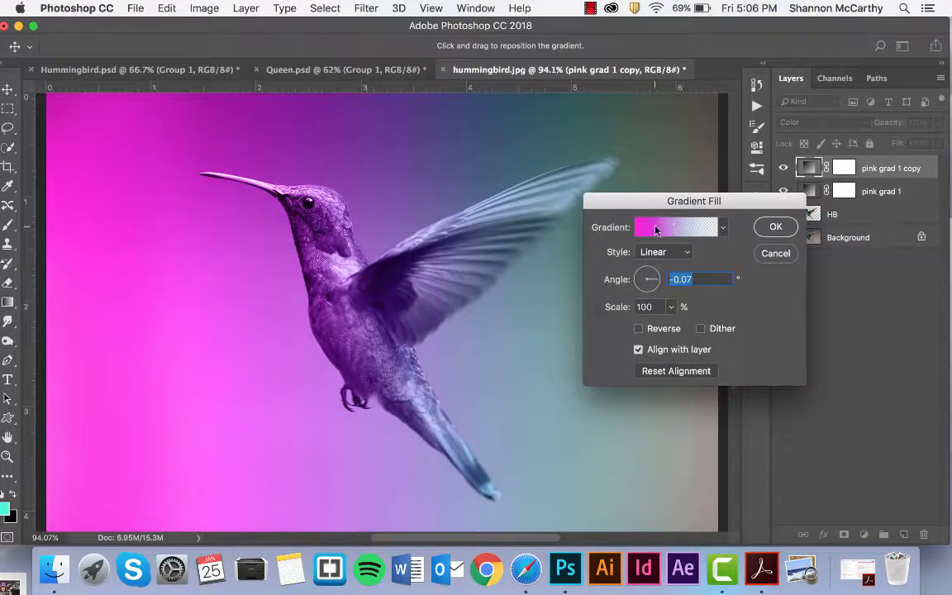
click(657, 230)
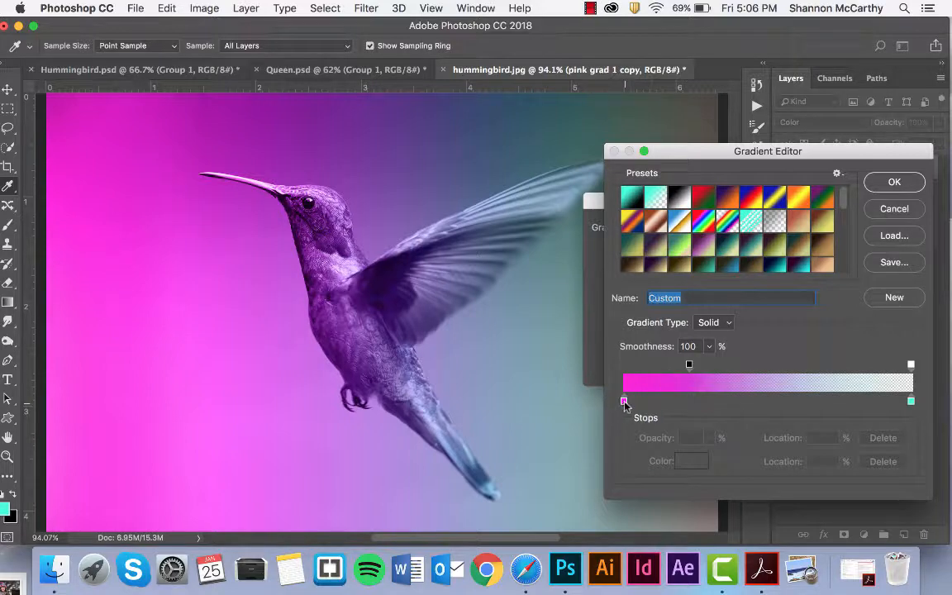
click(624, 400)
click(690, 461)
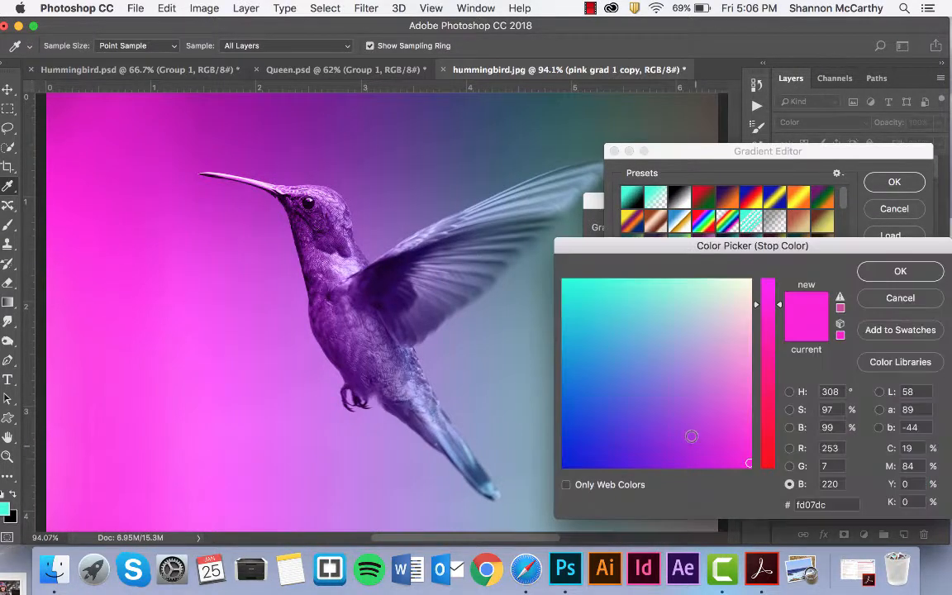
mouse_move(638, 375)
mouse_down()
mouse_move(580, 354)
mouse_move(601, 387)
mouse_move(631, 397)
mouse_up()
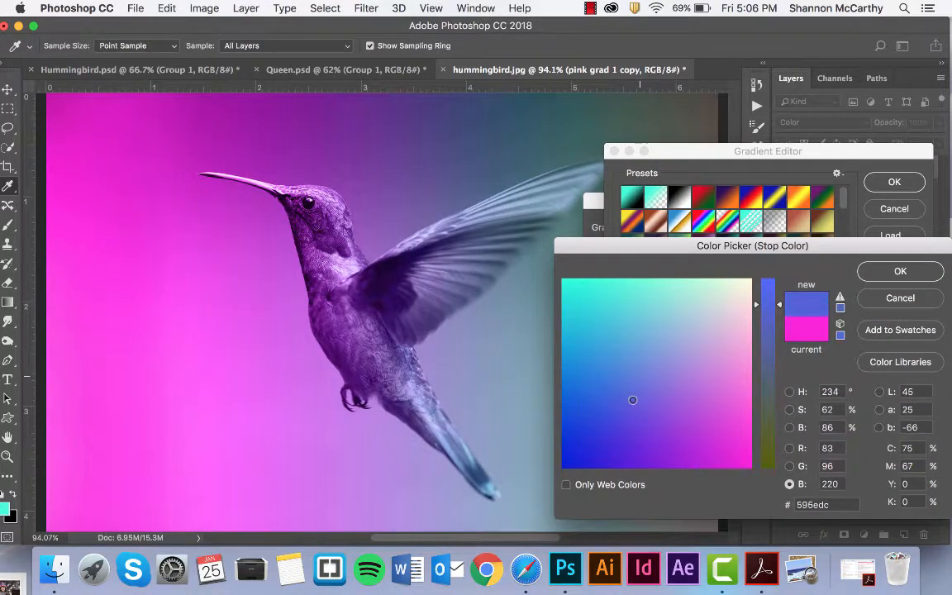
click(899, 271)
click(893, 182)
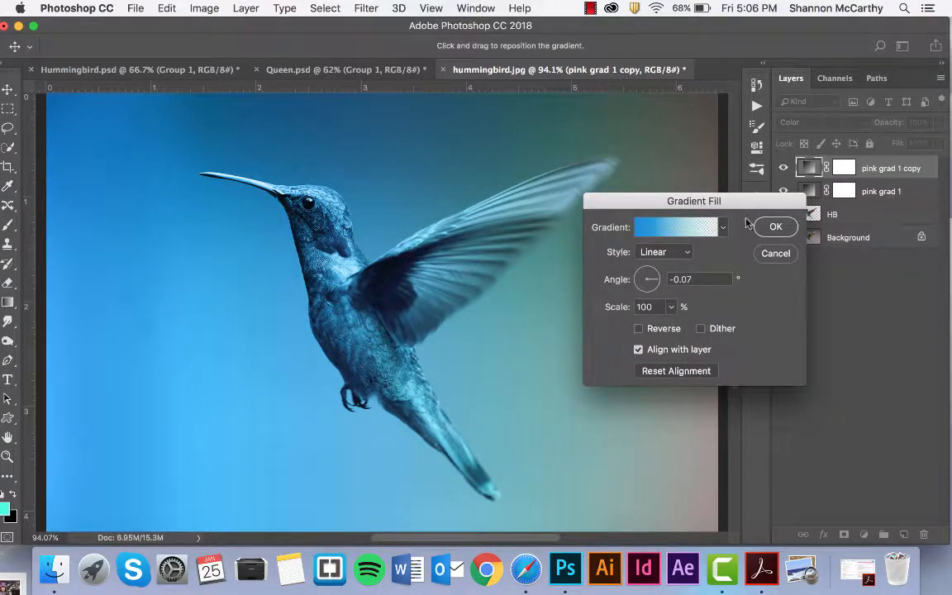
drag(661, 272, 633, 283)
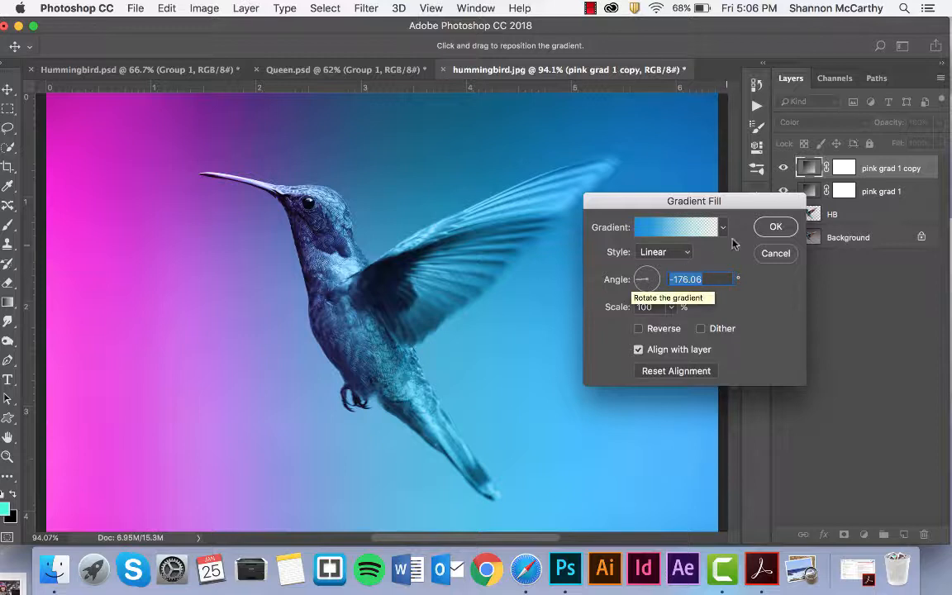
click(775, 226)
Keep the copy in Color blend mode and rename it blue grad 1.
click(839, 122)
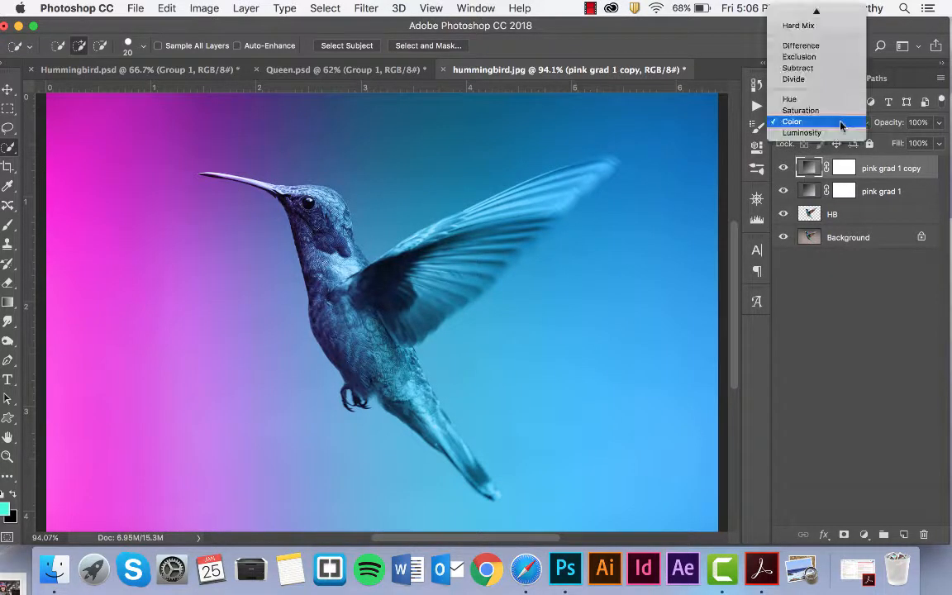
click(836, 122)
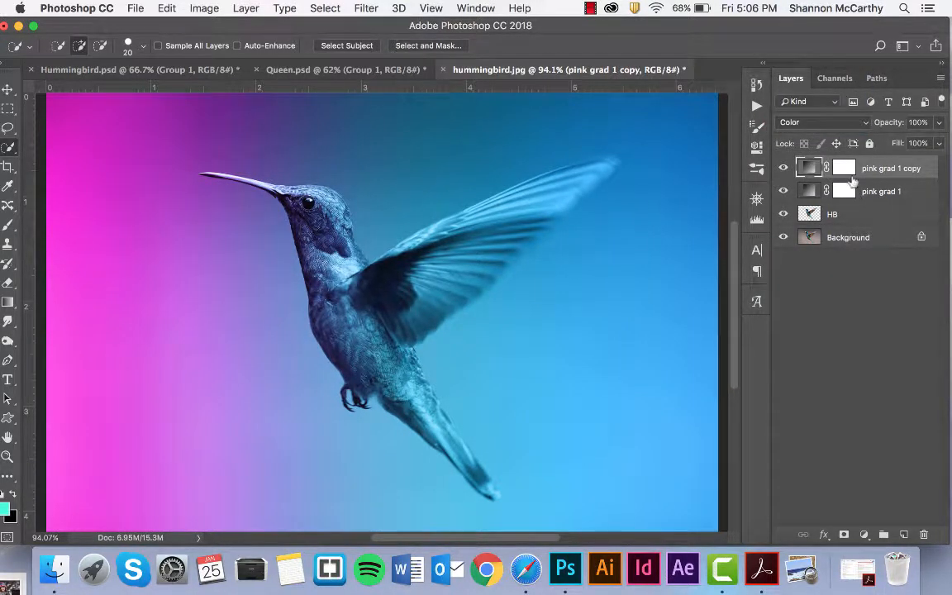
double_click(872, 169)
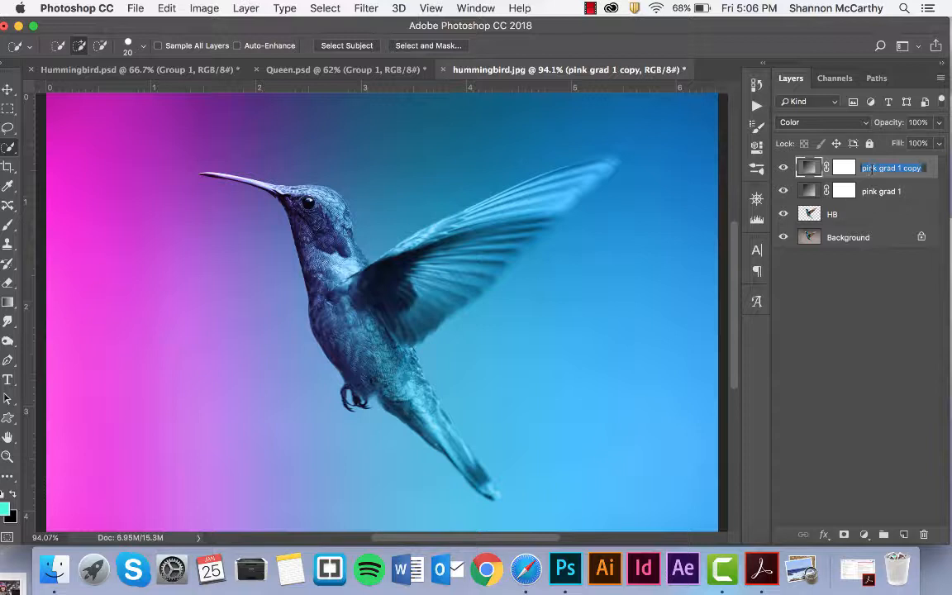
text(blue grad 1)
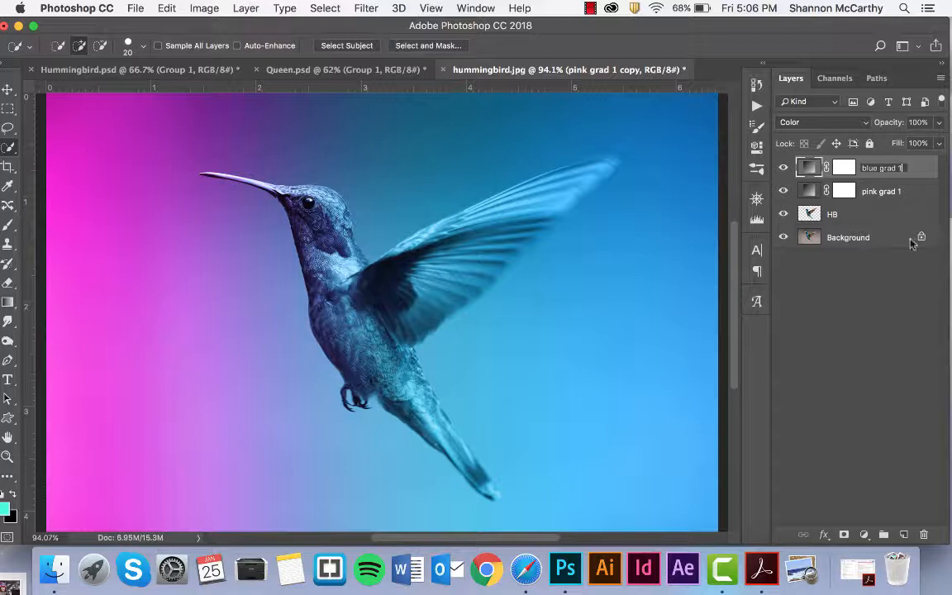
key(Return)
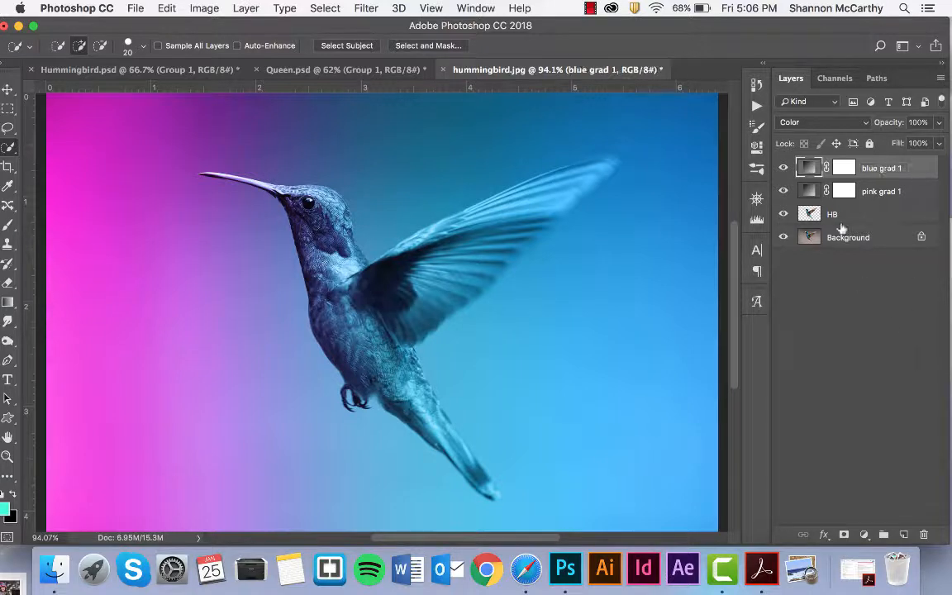
Duplicate pink grad 1, set the copy to Soft Light, and toggle its visibility to compare.
click(870, 193)
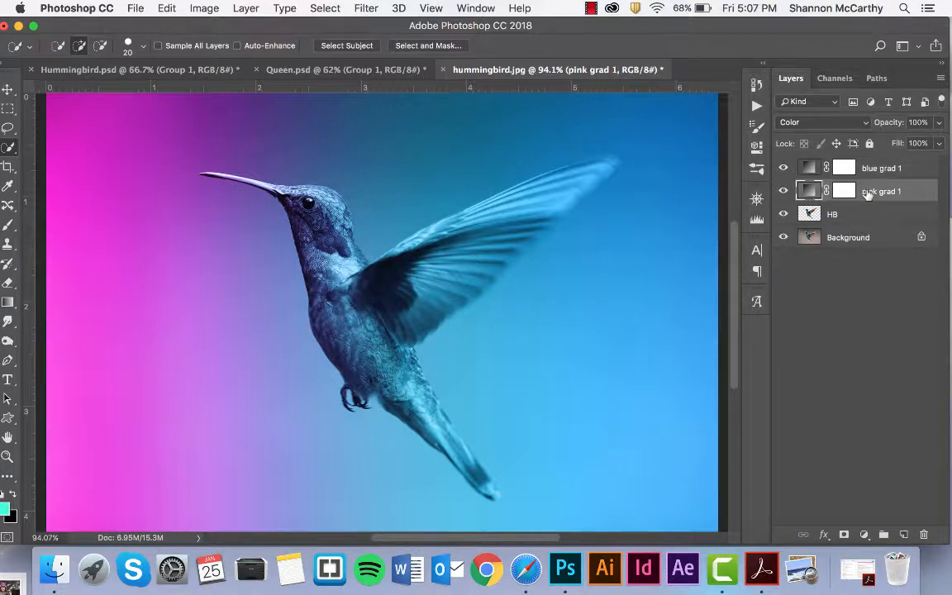
key(super+j)
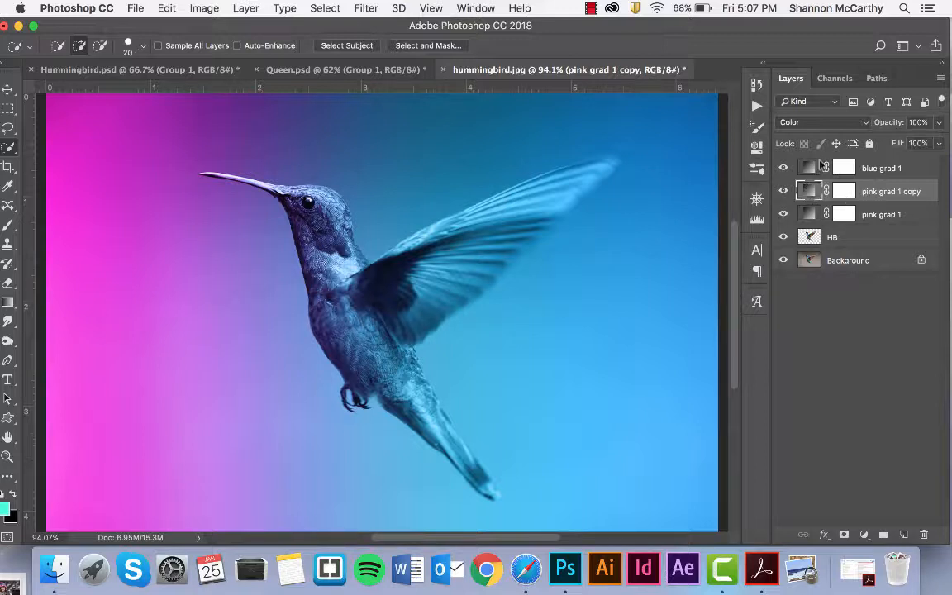
click(818, 122)
scroll(804, 39, up, 5)
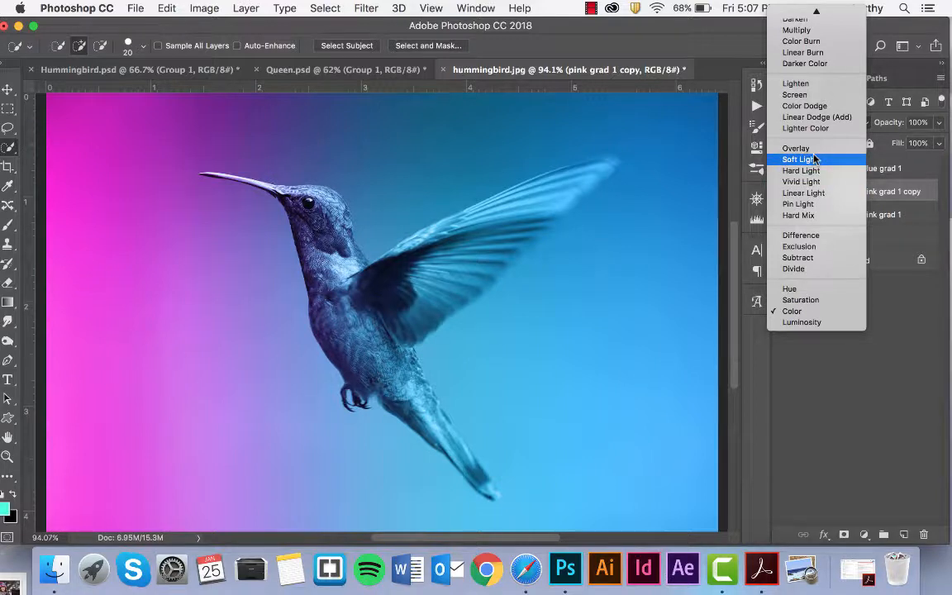
click(815, 158)
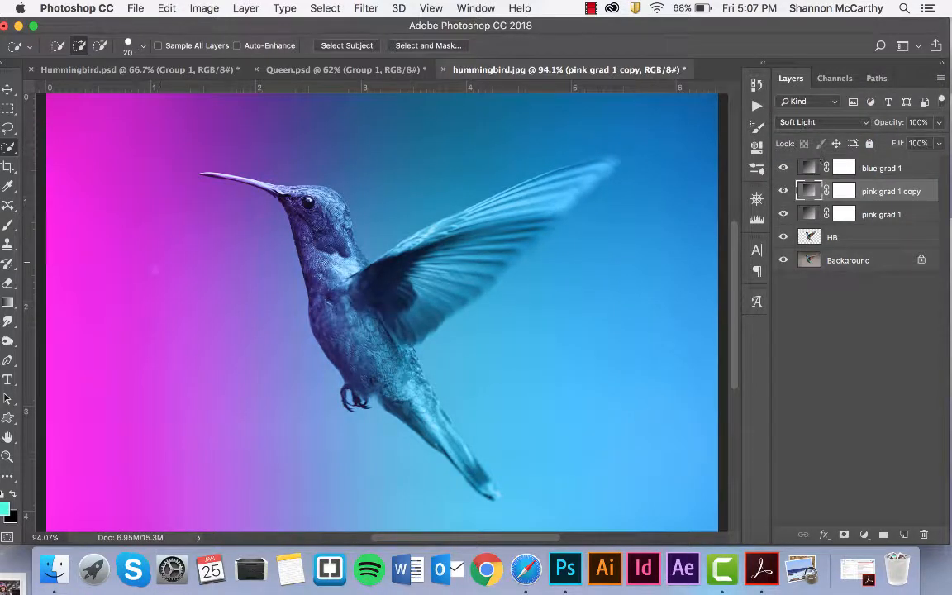
click(783, 191)
click(789, 192)
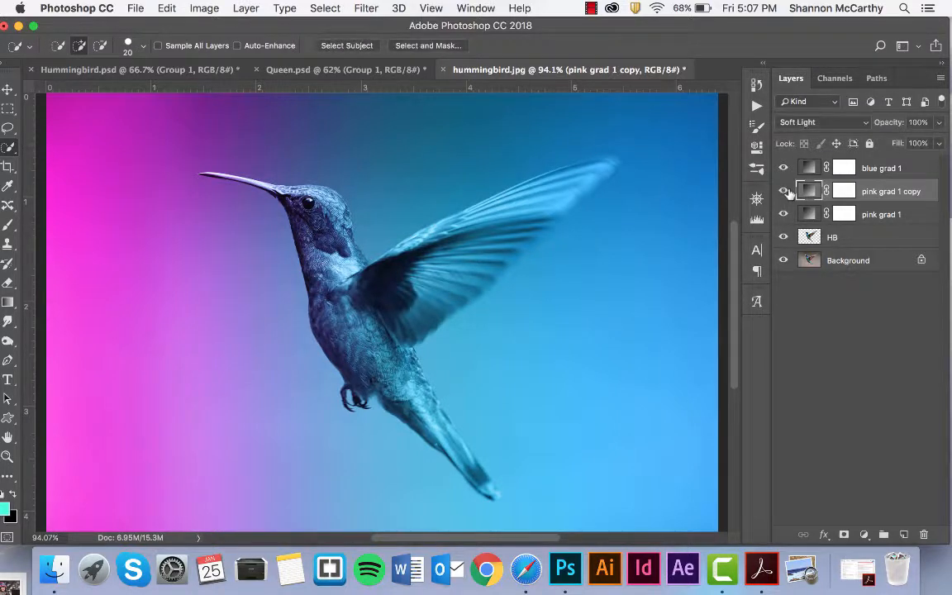
click(789, 192)
Toggle pink grad 1 copy on and off to compare, then zoom out.
click(783, 190)
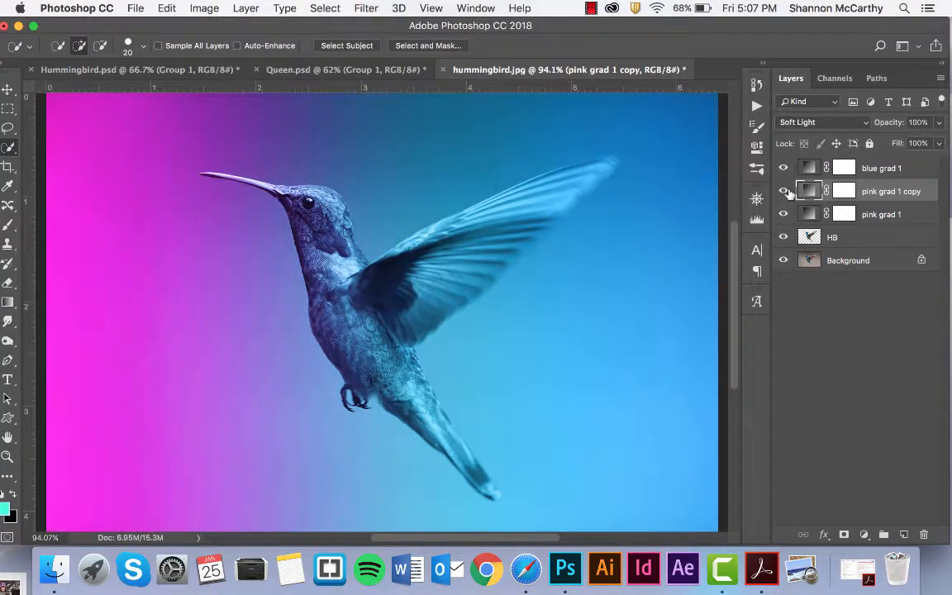
click(789, 193)
click(789, 193)
key(super+minus)
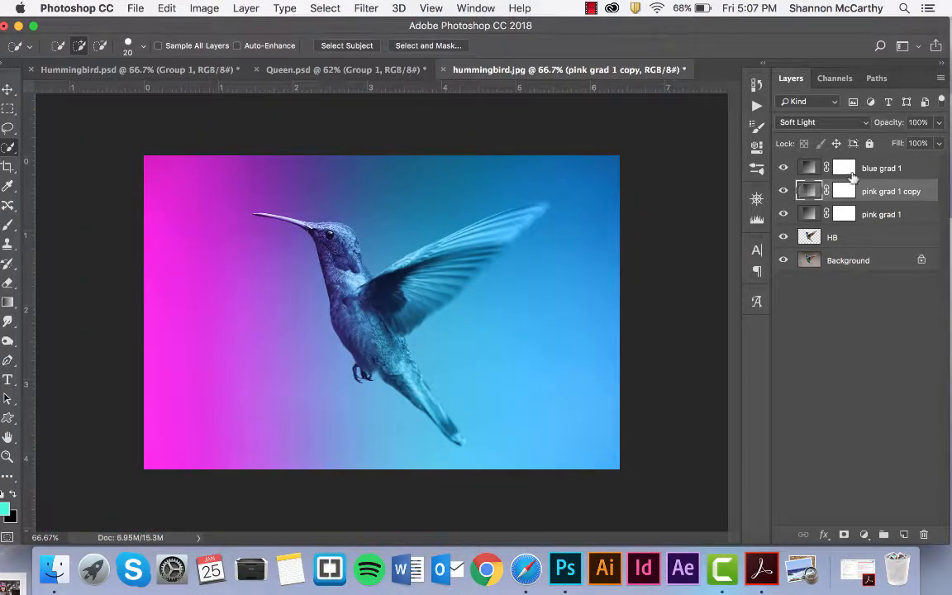
Duplicate blue grad 1 and set the copy's blend mode to Soft Light.
click(844, 168)
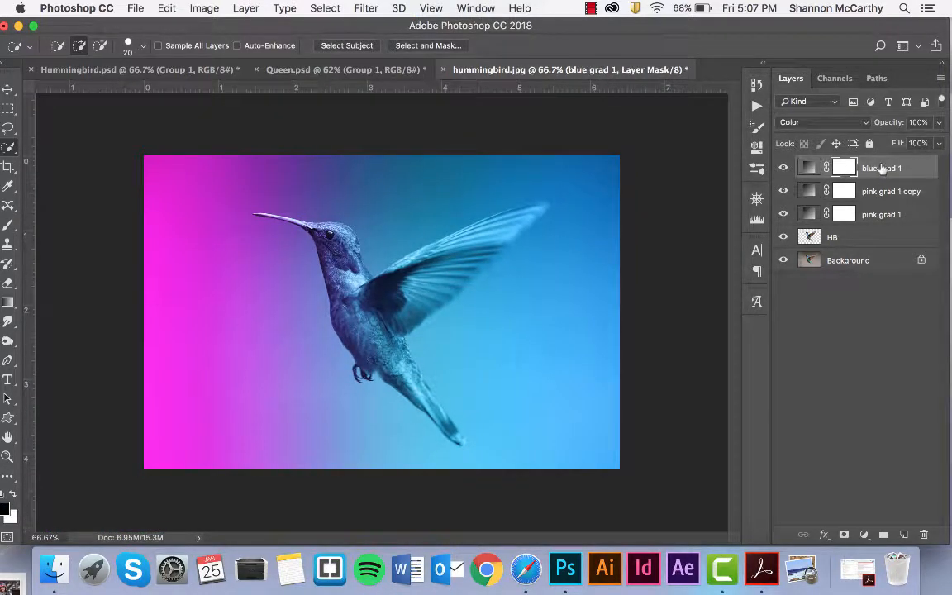
key(super+j)
click(791, 122)
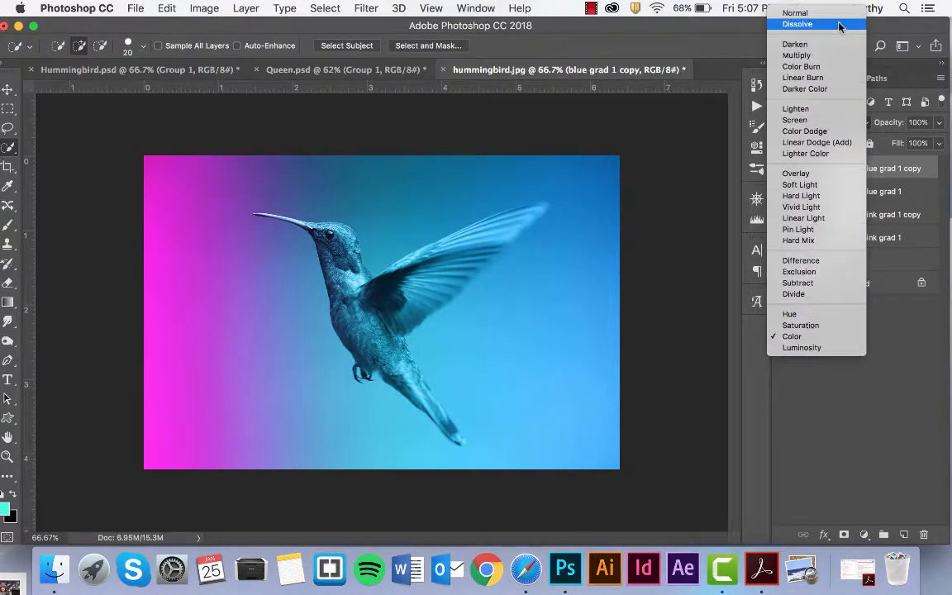
click(839, 185)
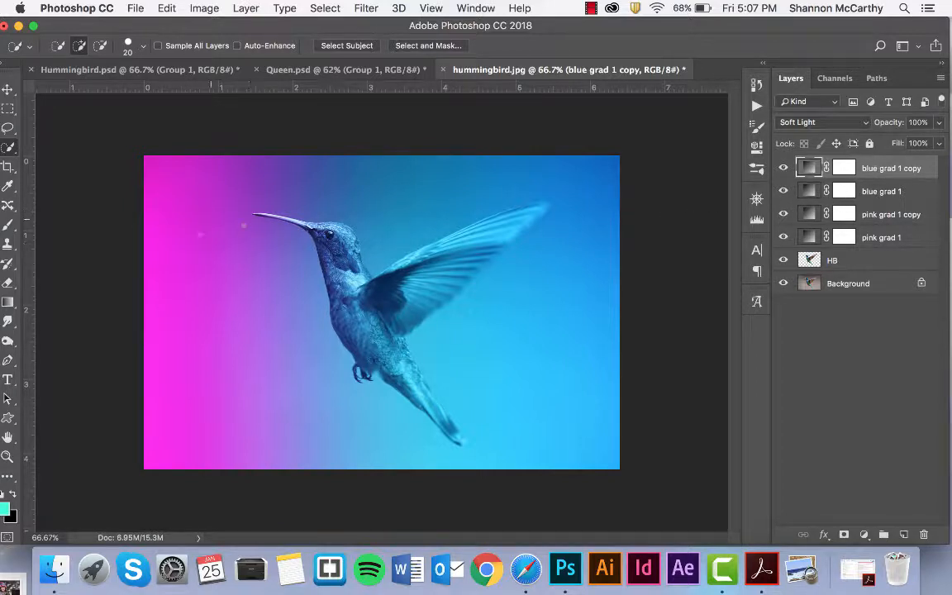
Lower pink grad 1 copy's opacity to about 17%.
click(867, 217)
click(938, 122)
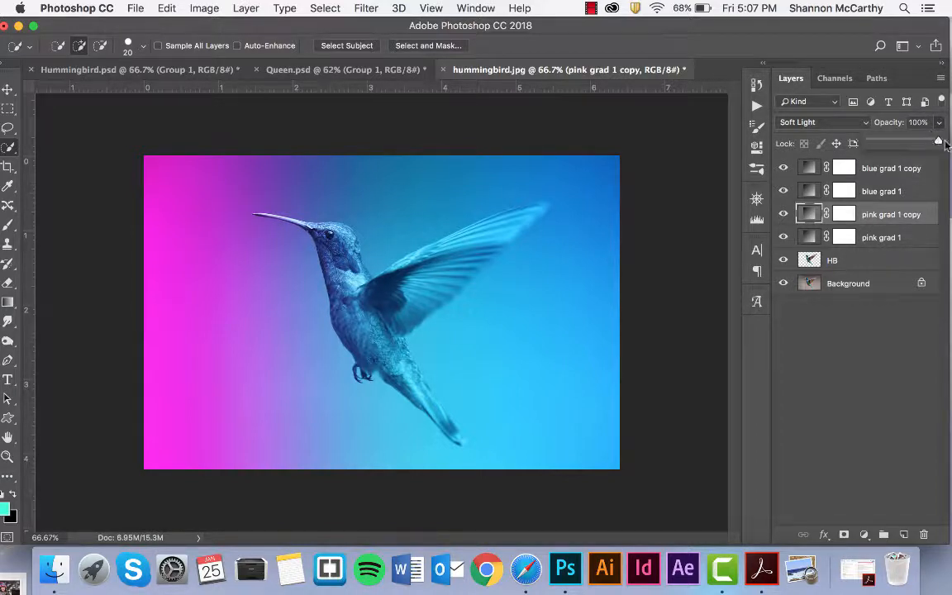
drag(940, 142, 888, 143)
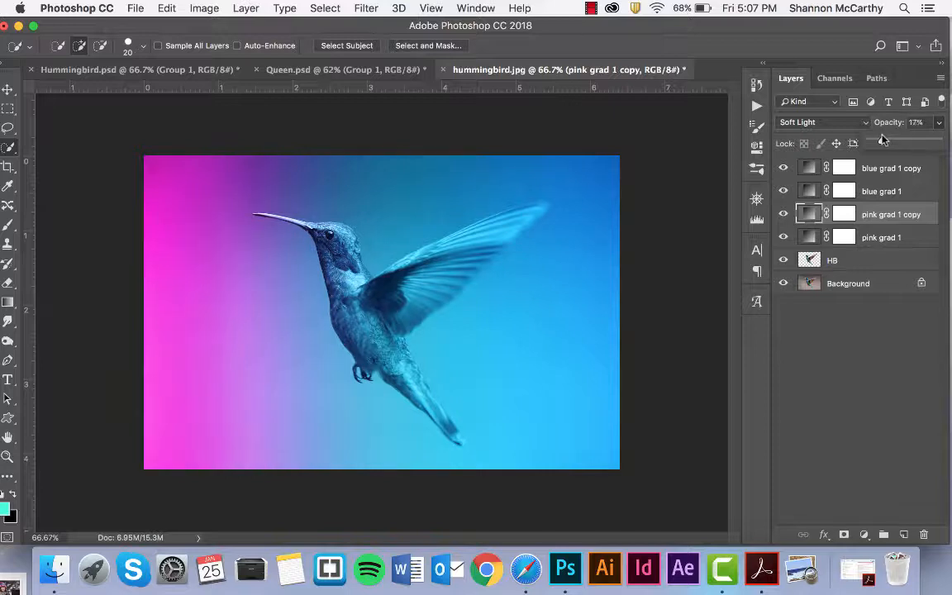
click(880, 174)
Lower blue grad 1 copy's opacity to 13%, then toggle pink grad 1 to compare.
click(890, 167)
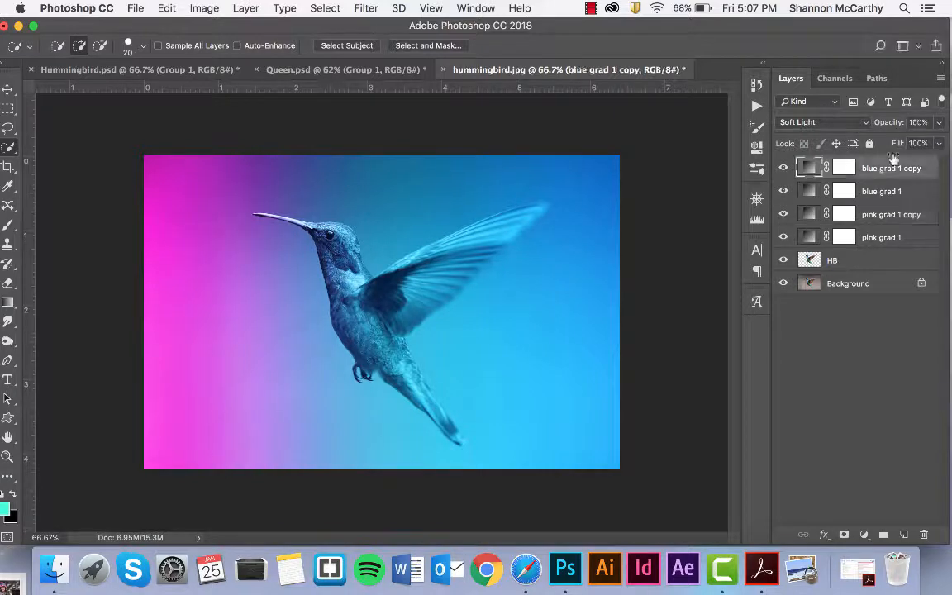
click(939, 123)
drag(938, 142, 880, 149)
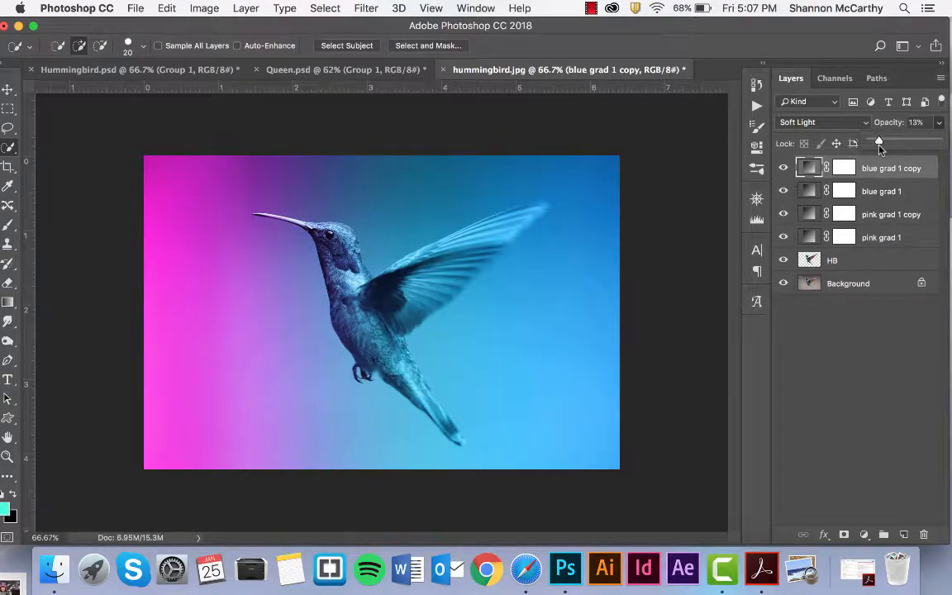
click(845, 238)
click(845, 238)
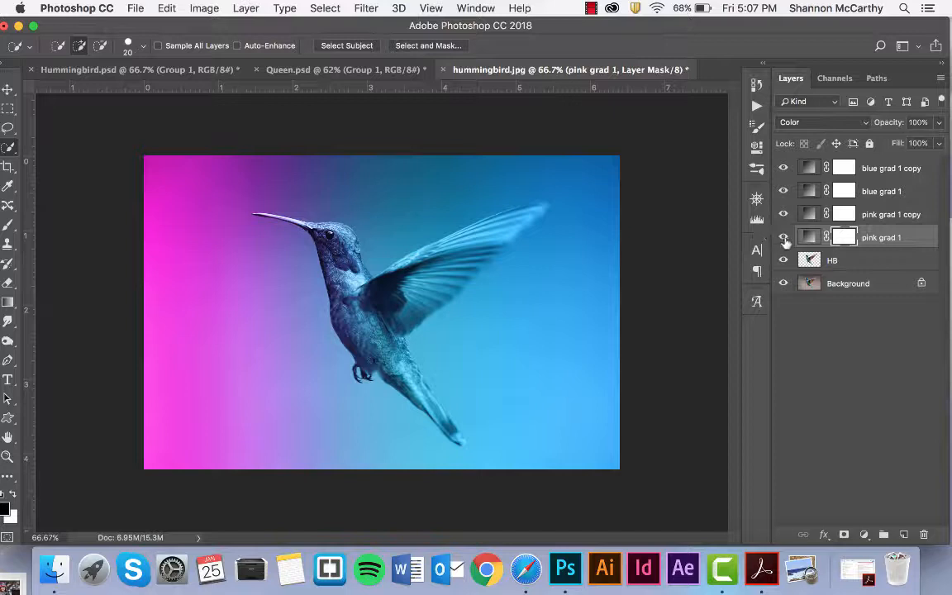
click(783, 238)
click(783, 238)
click(859, 168)
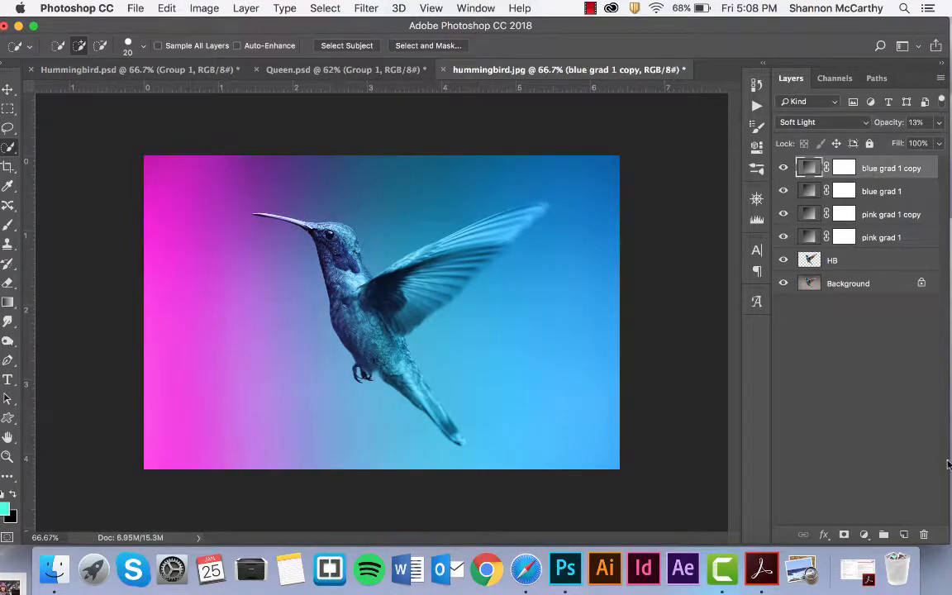
Add a Curves 1 adjustment layer on top and reshape its curve to deepen the tones.
click(864, 535)
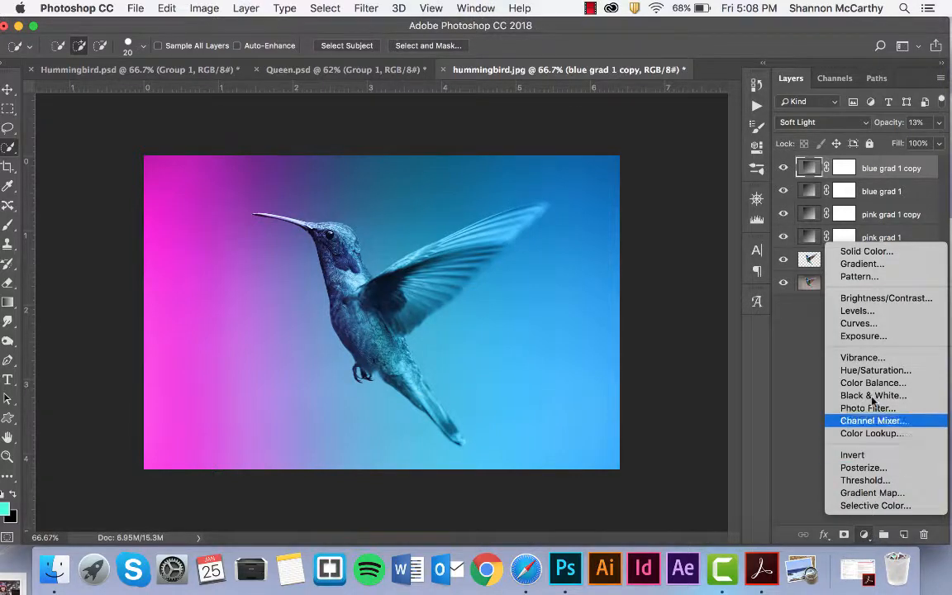
click(858, 323)
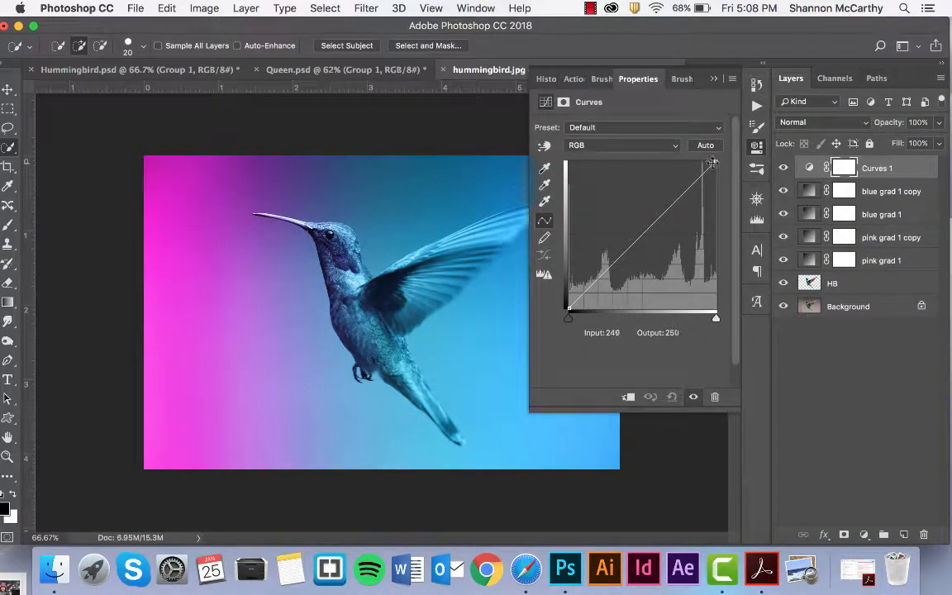
drag(674, 199, 677, 227)
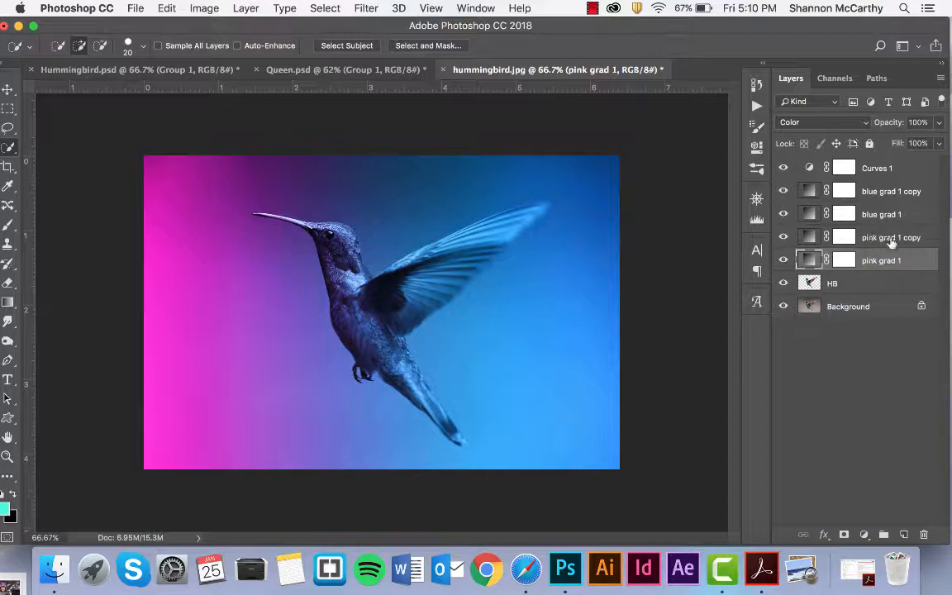
Add a new empty layer above HB and name it brushes 1.
click(822, 285)
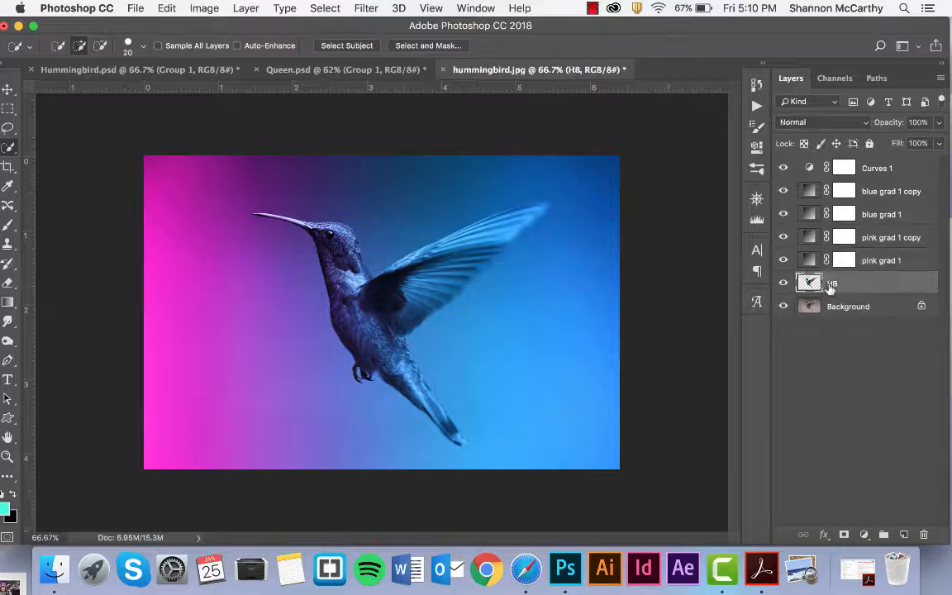
click(904, 535)
double_click(839, 284)
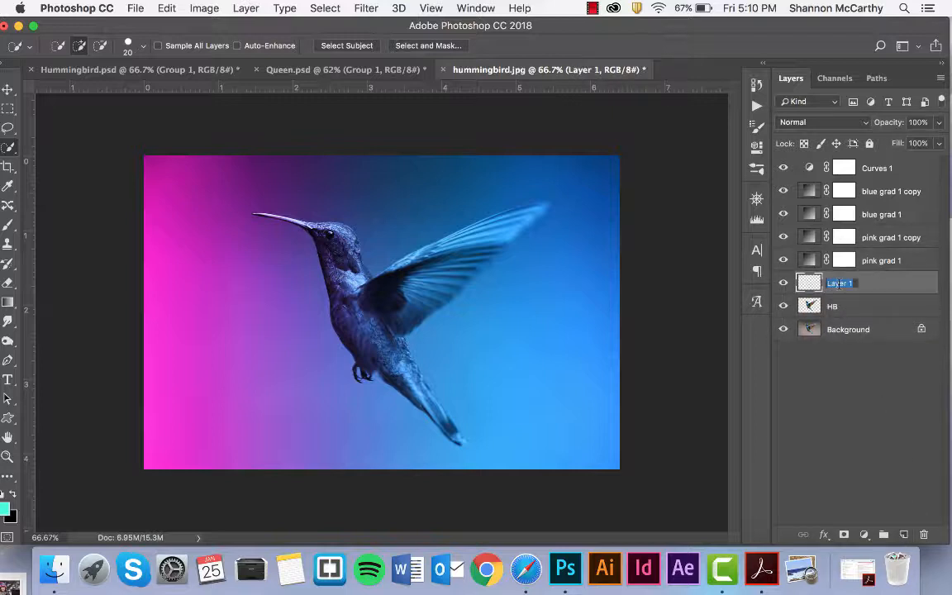
text(brushes)
key(Return)
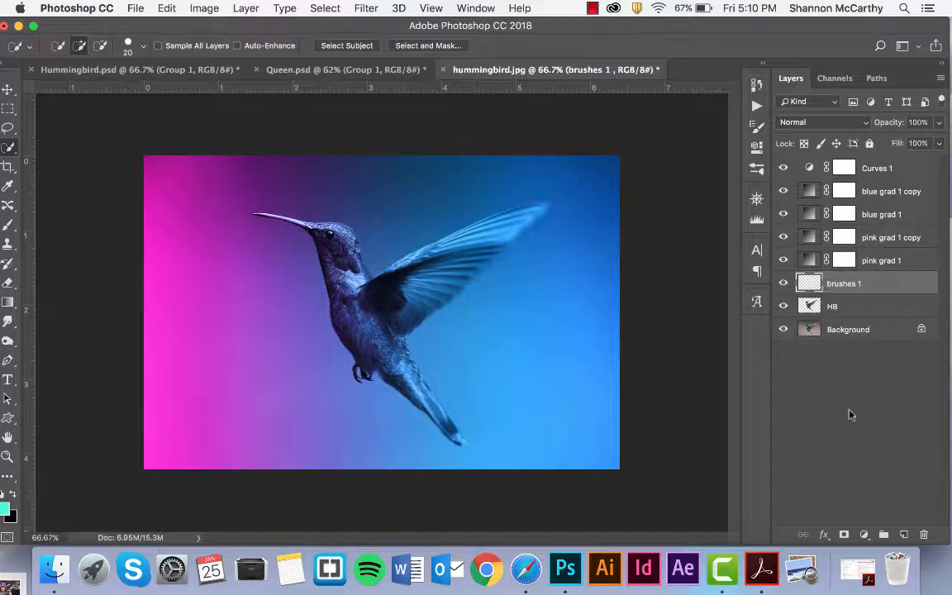
Add layer masks to brushes 1 and HB, then reselect brushes 1.
click(844, 535)
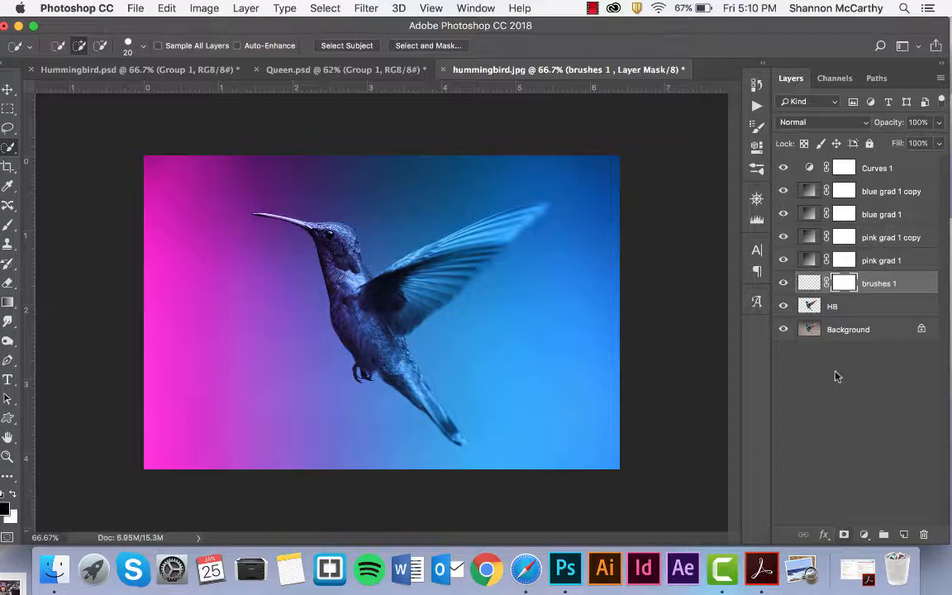
click(826, 309)
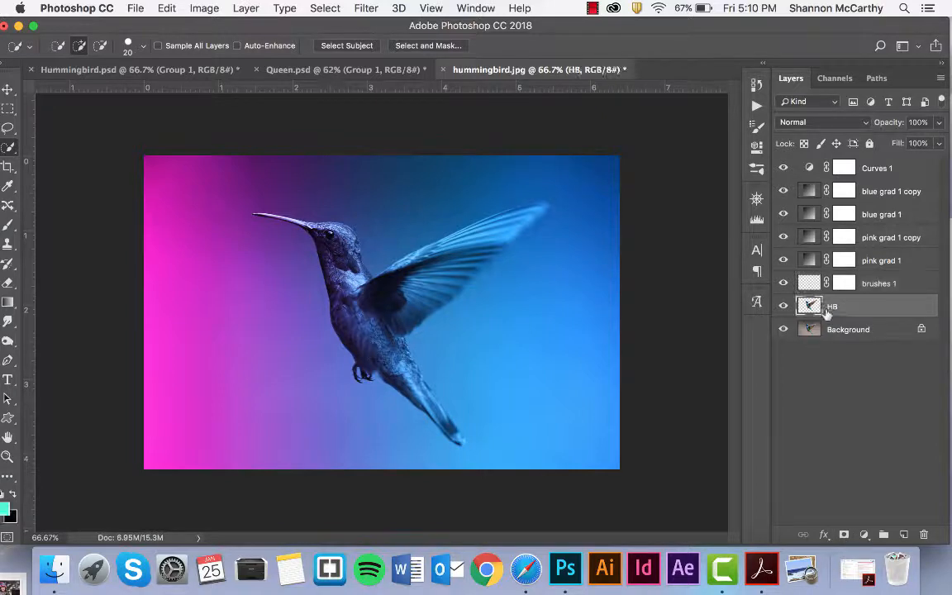
click(844, 535)
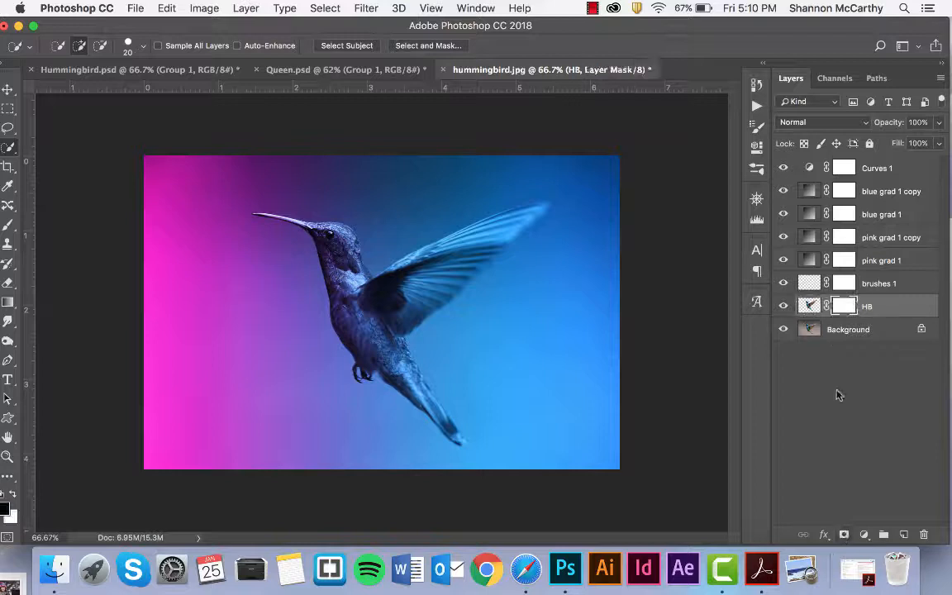
click(813, 283)
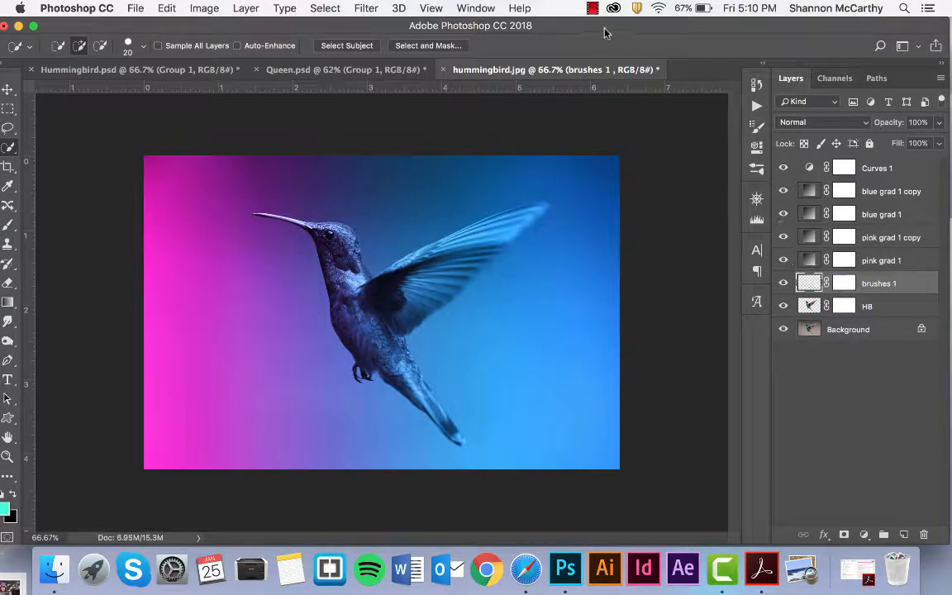
Sample magenta from the image's pink left edge and brighten the foreground colour to about #f72fd1.
drag(605, 25, 606, 28)
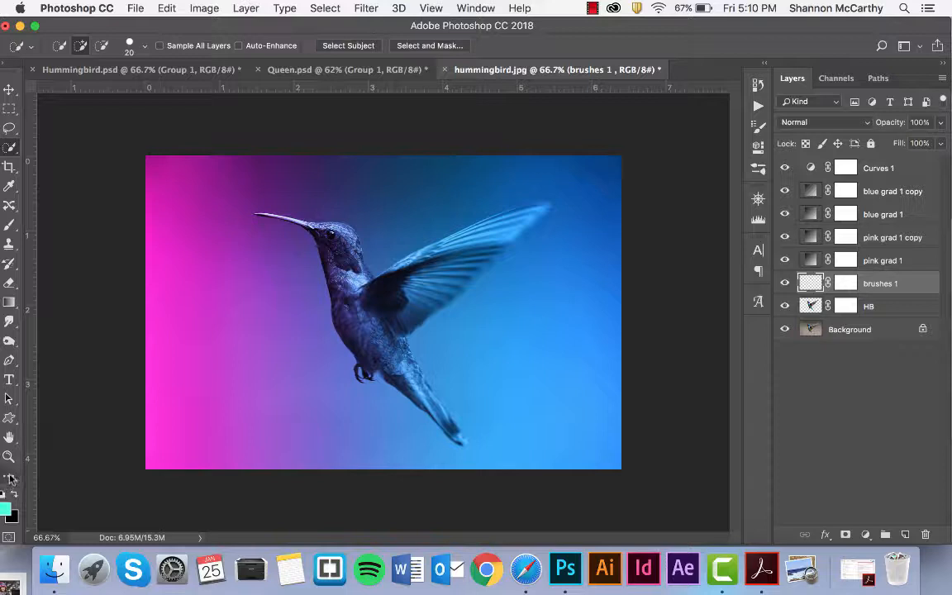
key(i)
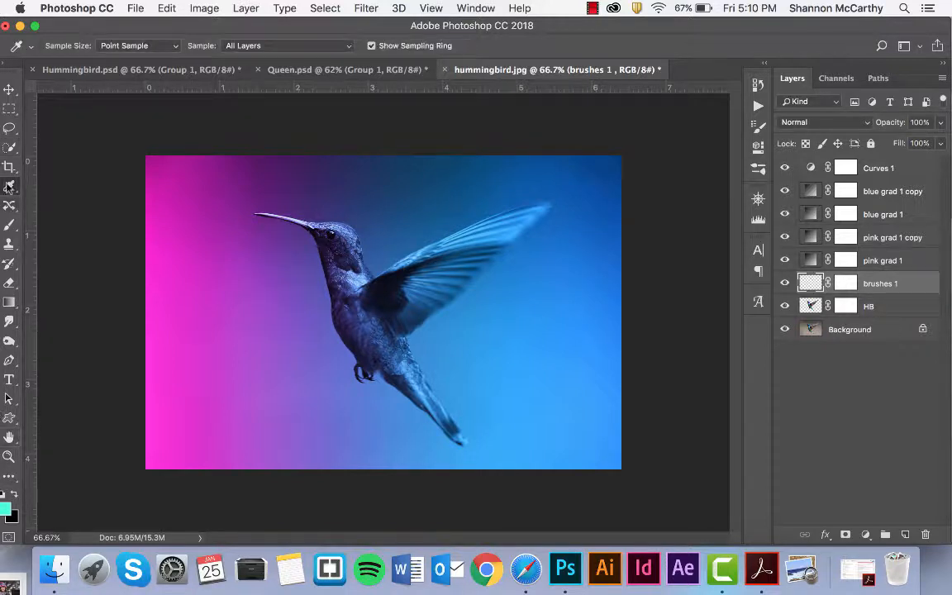
click(207, 172)
drag(219, 23, 234, 24)
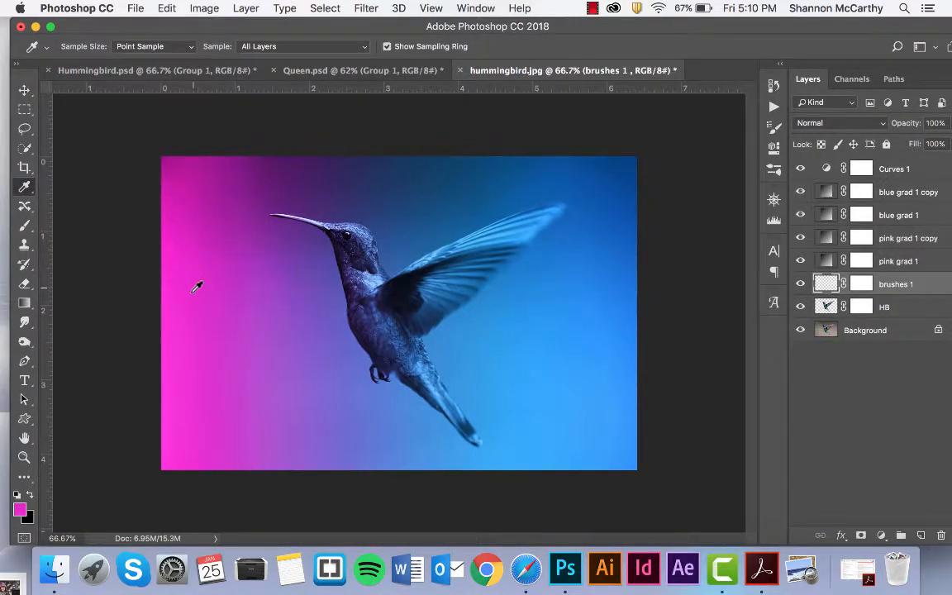
click(24, 508)
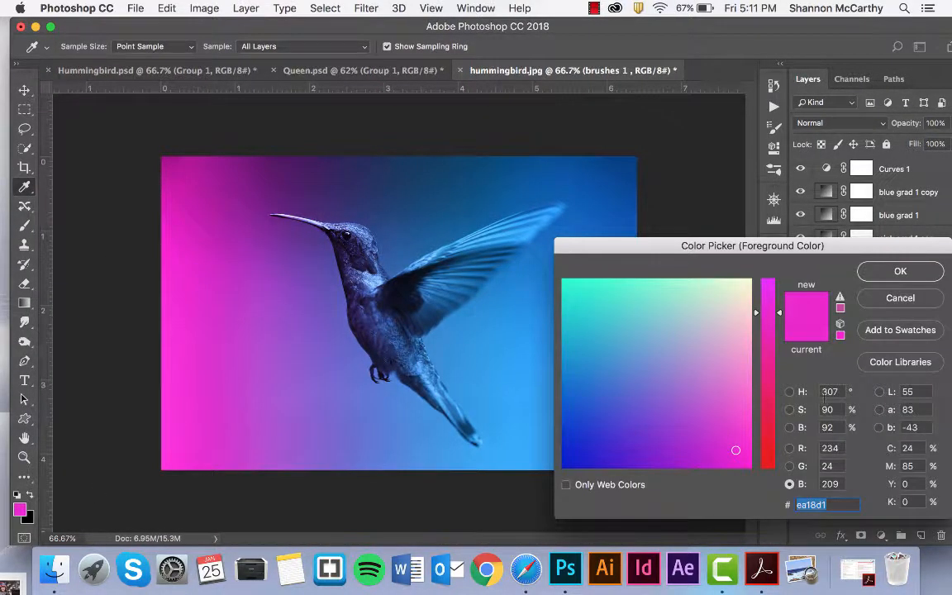
drag(735, 451, 747, 430)
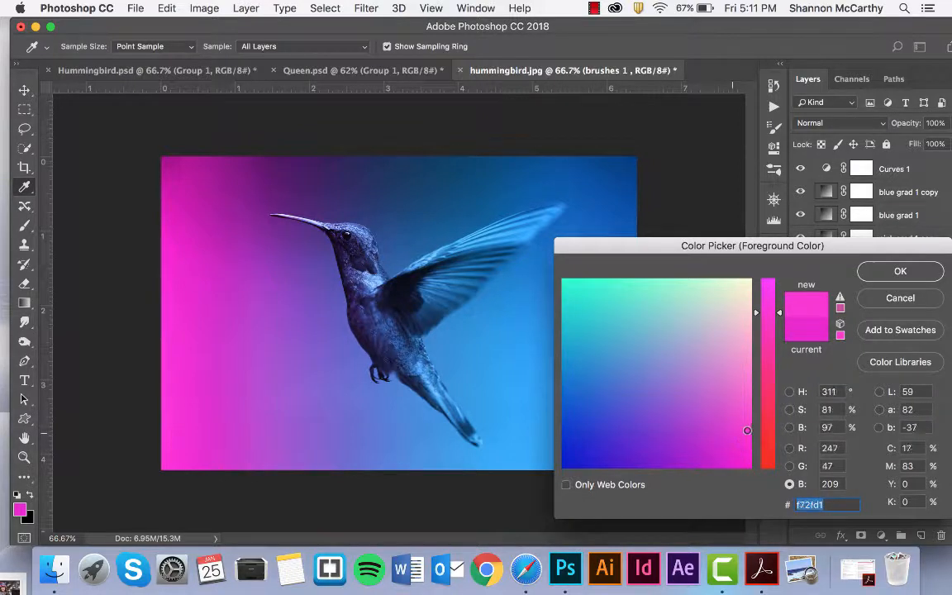
key(Return)
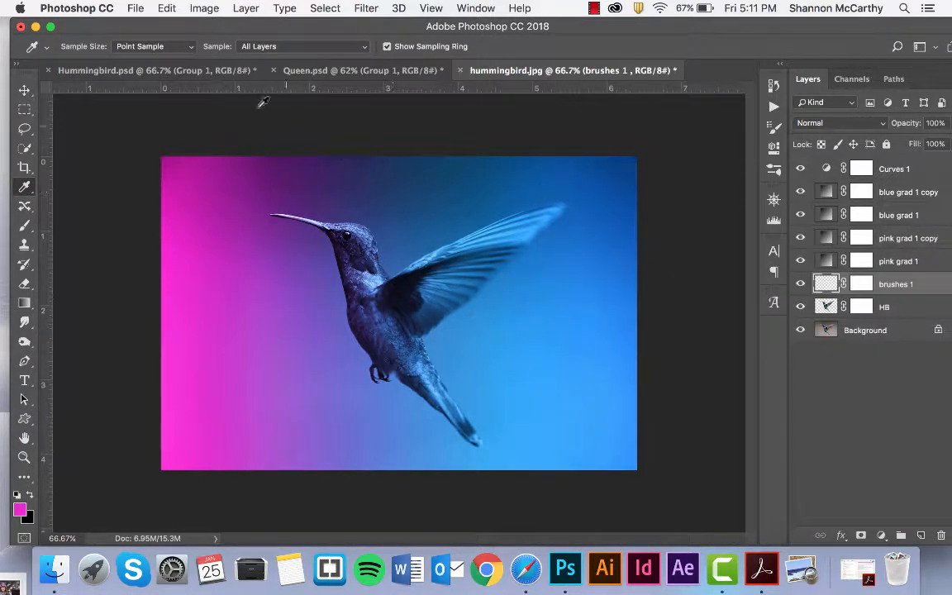
Browse the brush presets and try the Dispersion 1 and Dispersion 6 brushes.
key(b)
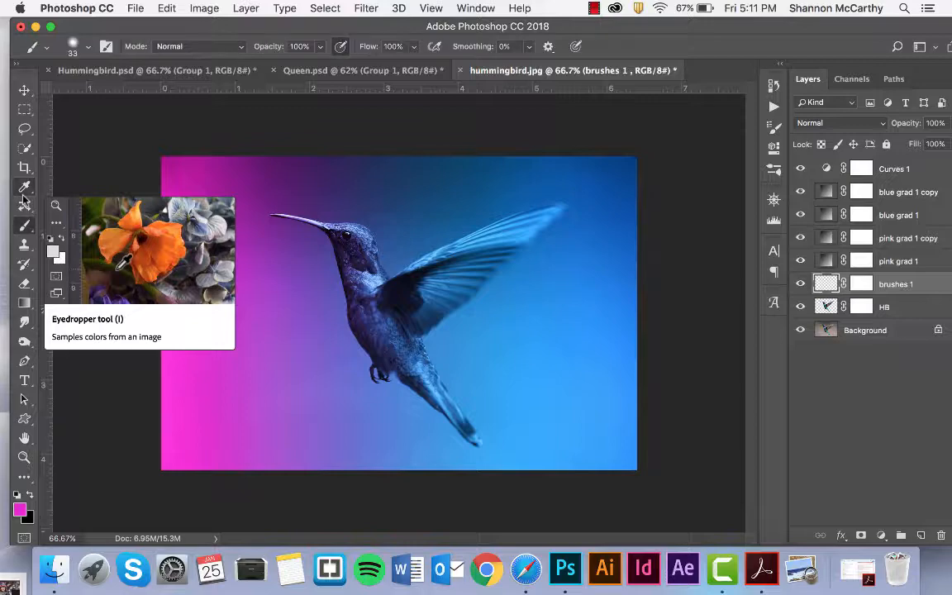
click(89, 50)
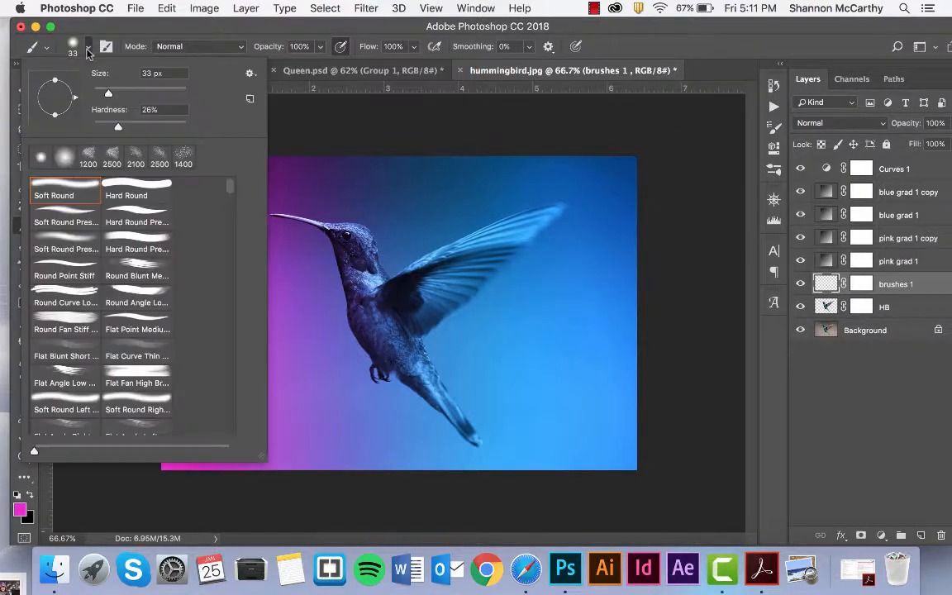
scroll(230, 211, down, 8)
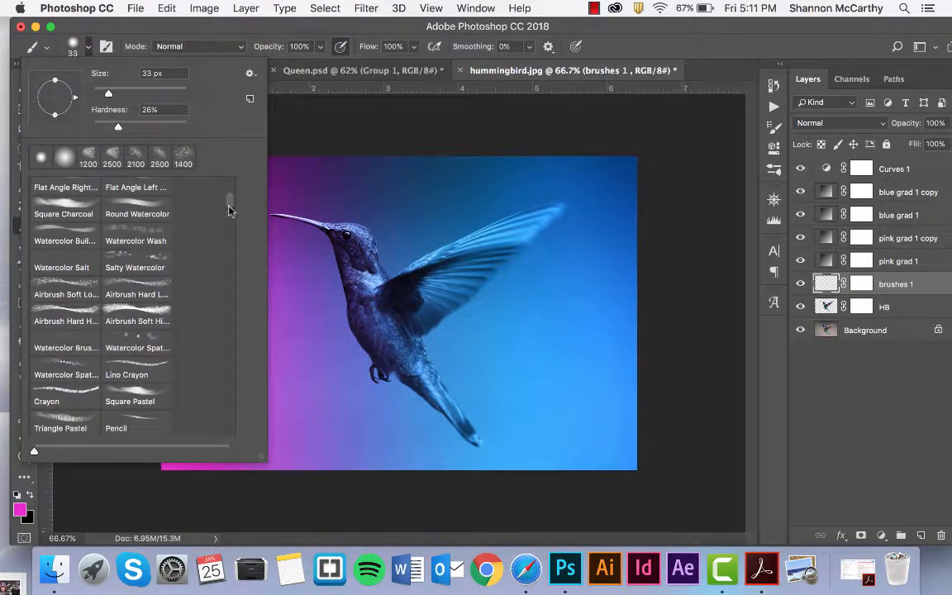
mouse_move(230, 203)
mouse_down()
mouse_move(228, 390)
mouse_move(215, 431)
mouse_move(222, 422)
mouse_up()
click(38, 356)
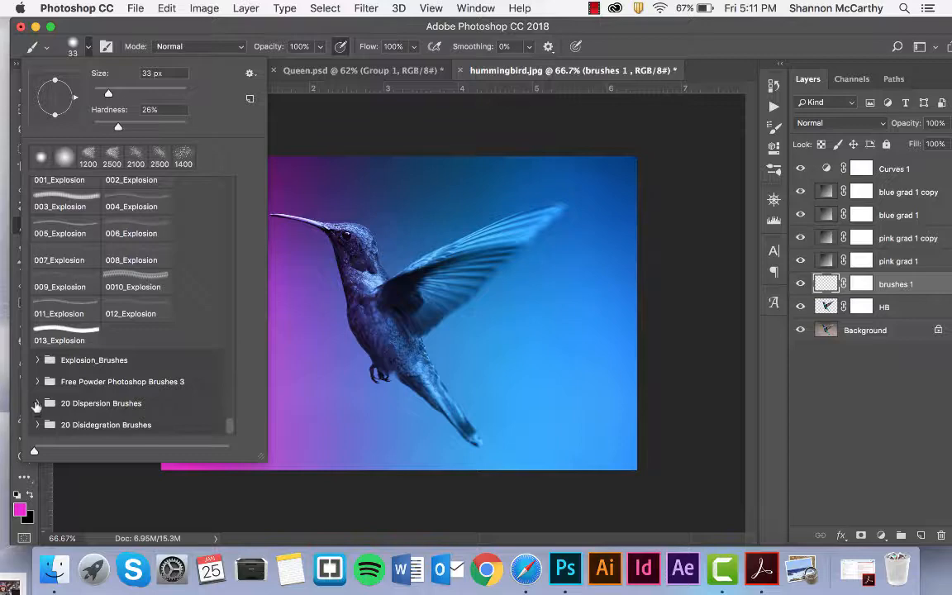
click(36, 402)
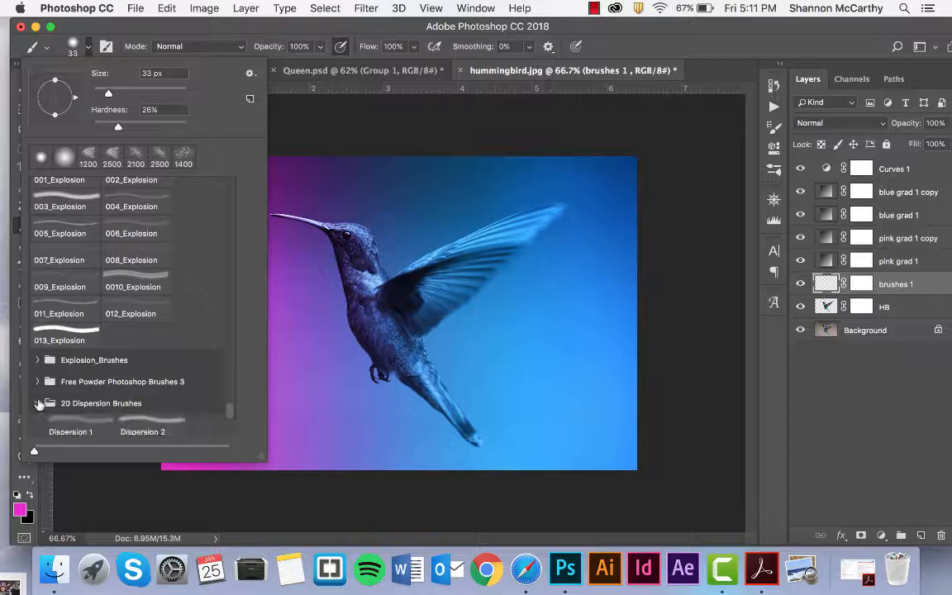
scroll(59, 392, down, 1)
click(68, 397)
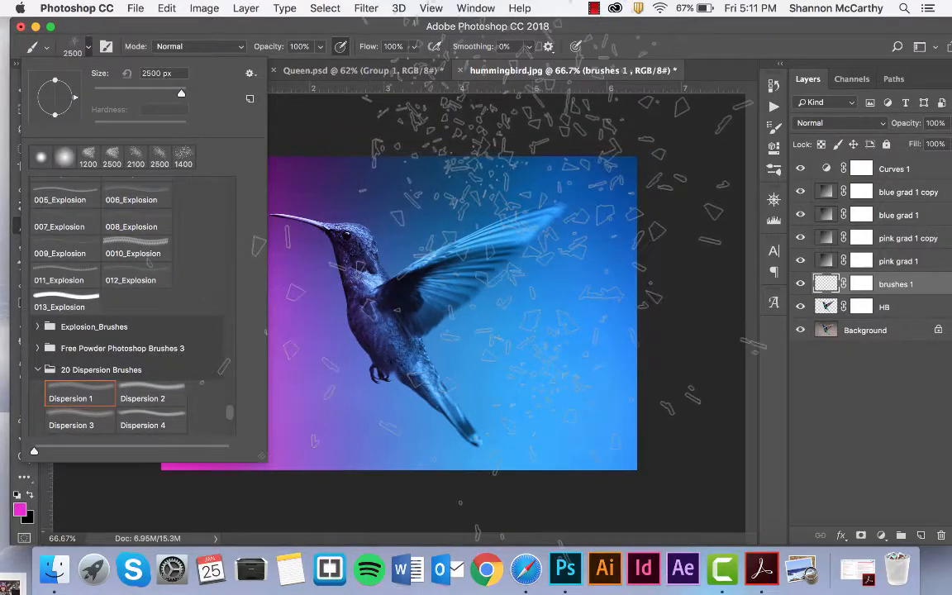
scroll(172, 390, down, 4)
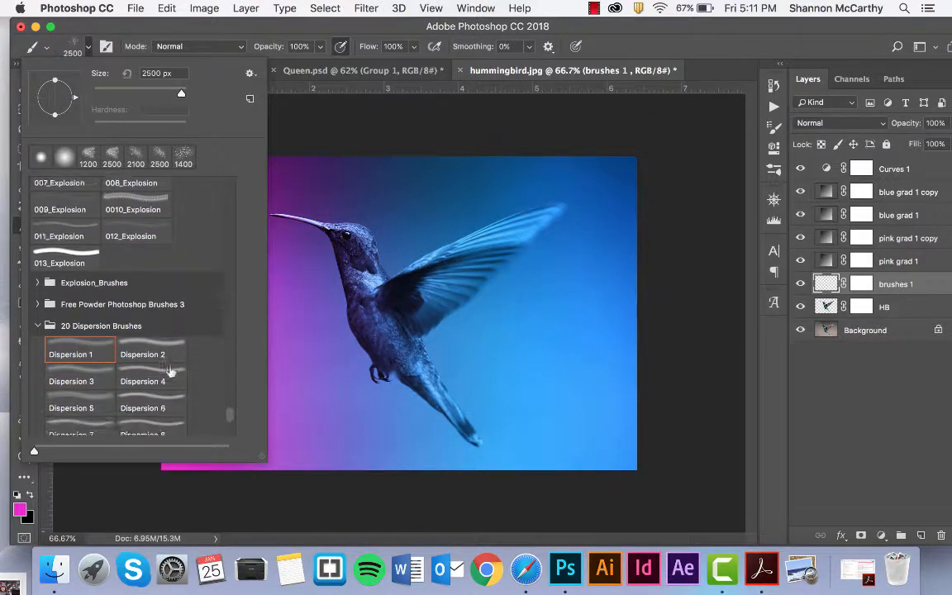
click(149, 354)
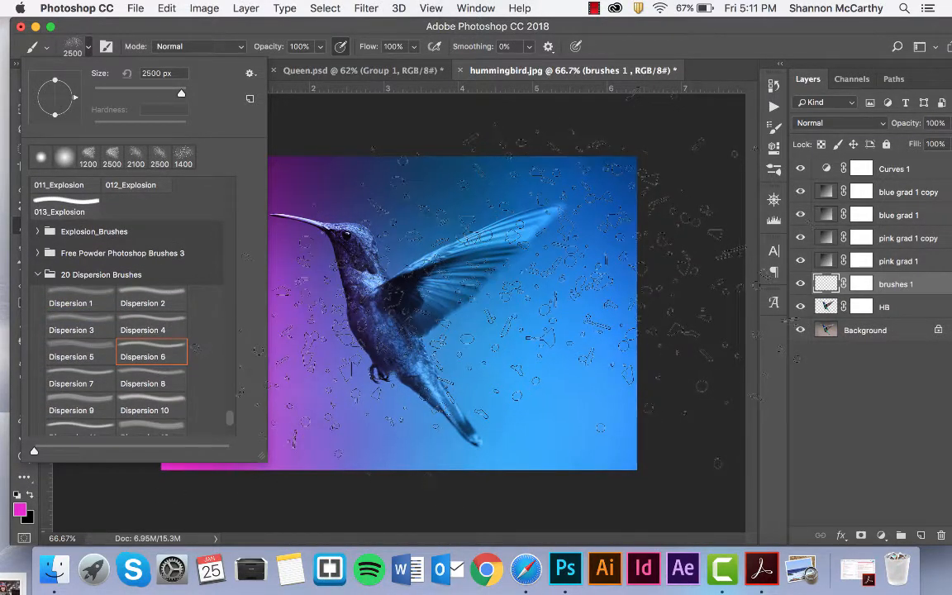
Pick 003_Explosion from Explosion_Brushes at 1536 px and undo a trial stamp over the wing.
scroll(182, 304, up, 1)
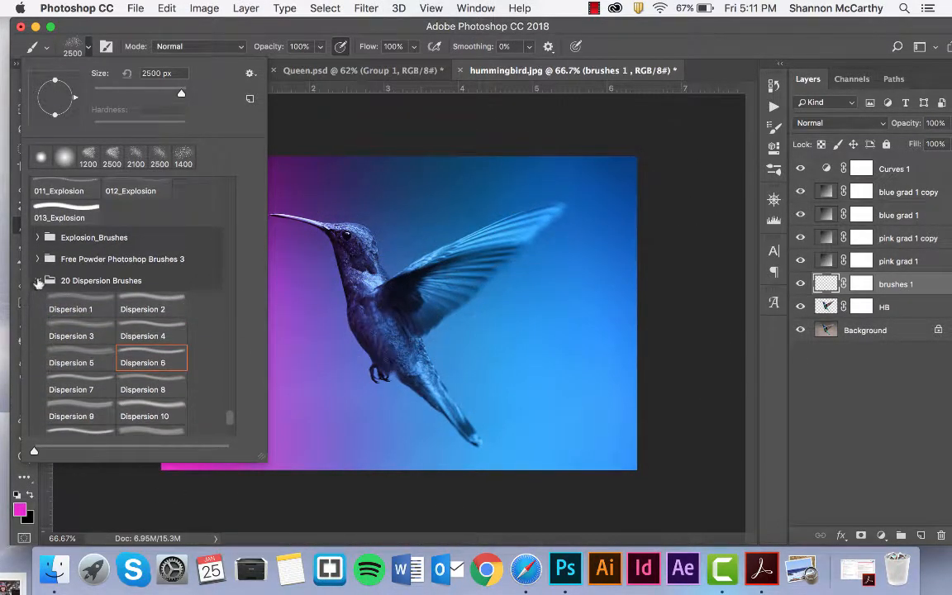
click(37, 280)
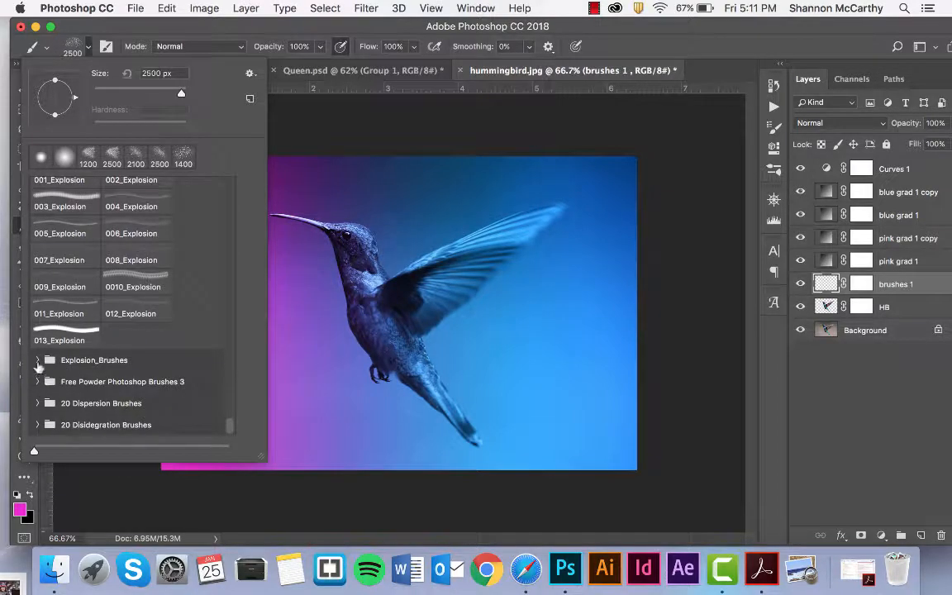
click(37, 360)
scroll(81, 347, down, 1)
click(83, 389)
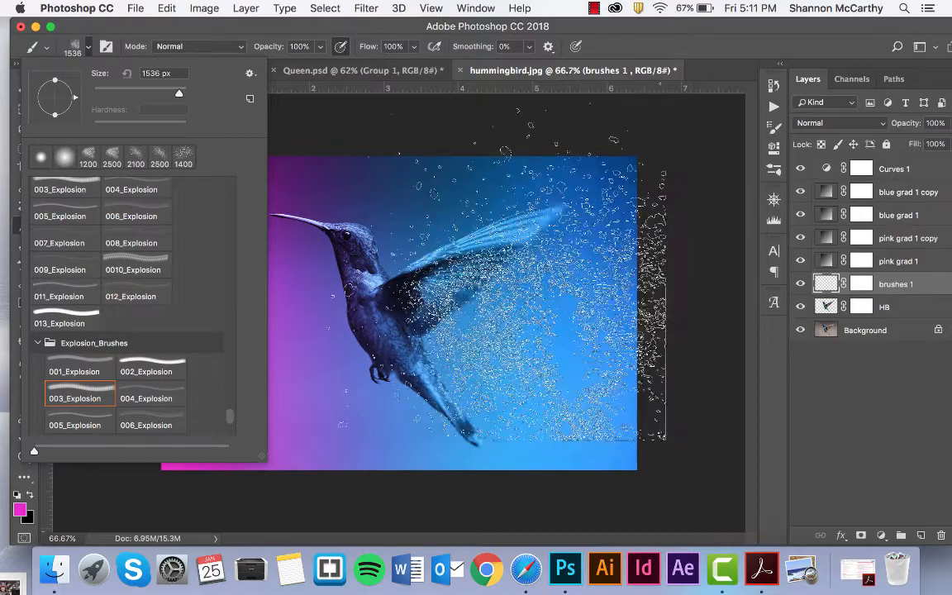
click(444, 265)
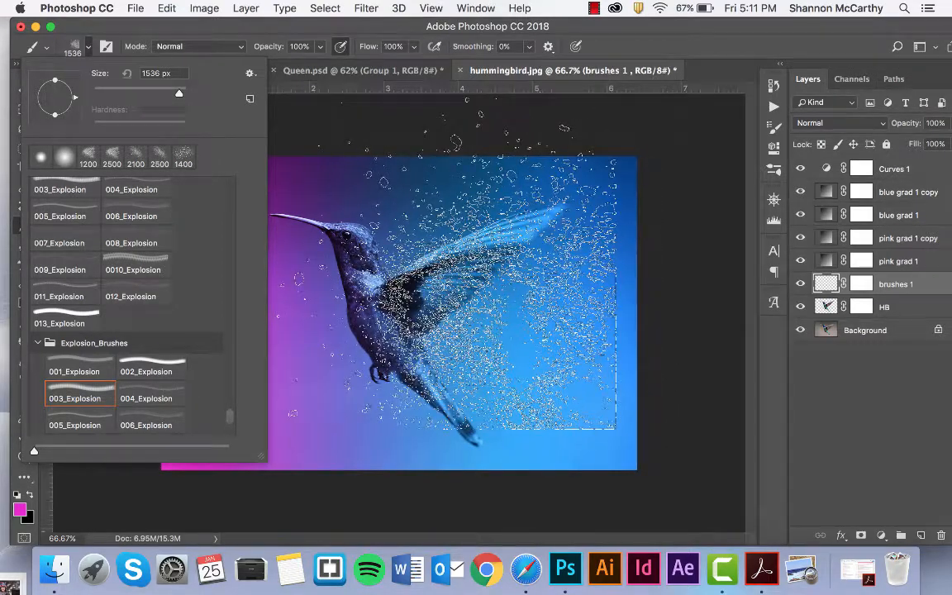
key(super+z)
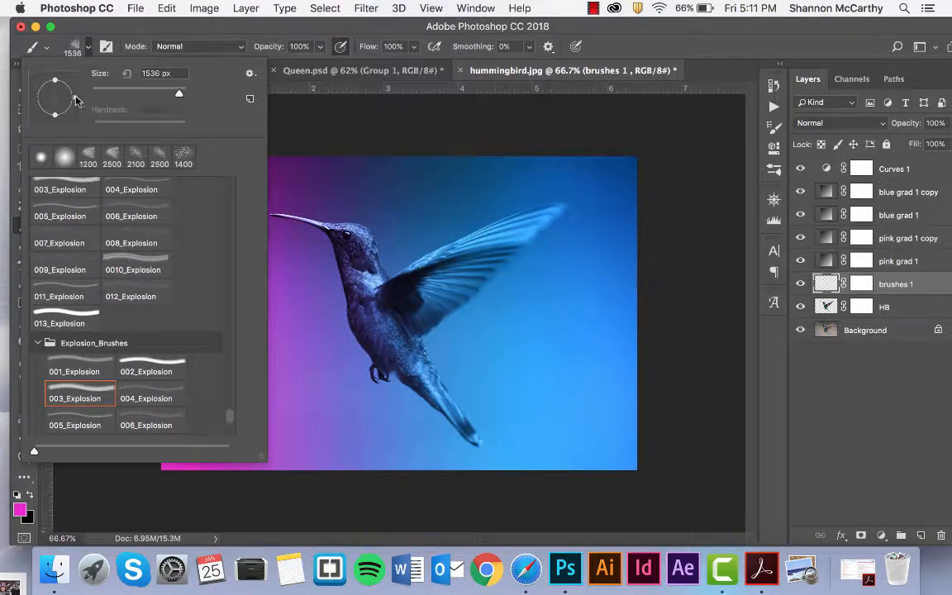
Rotate the brush tip, shrink it to 1200 px, lower brushes 1 opacity, and undo a test stamp.
mouse_move(74, 99)
mouse_down()
mouse_move(57, 116)
mouse_move(26, 110)
mouse_move(15, 97)
mouse_up()
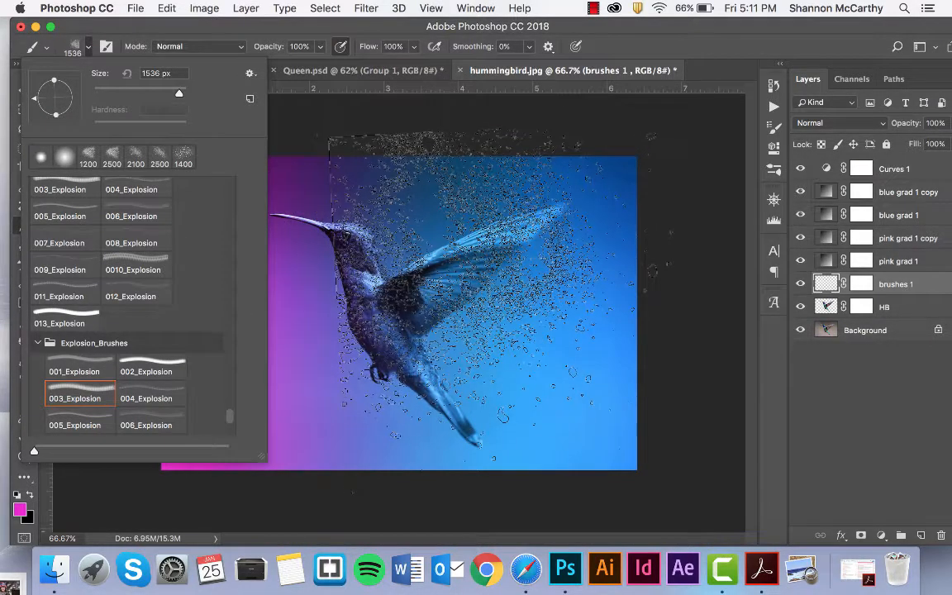
click(705, 81)
key(bracketleft)
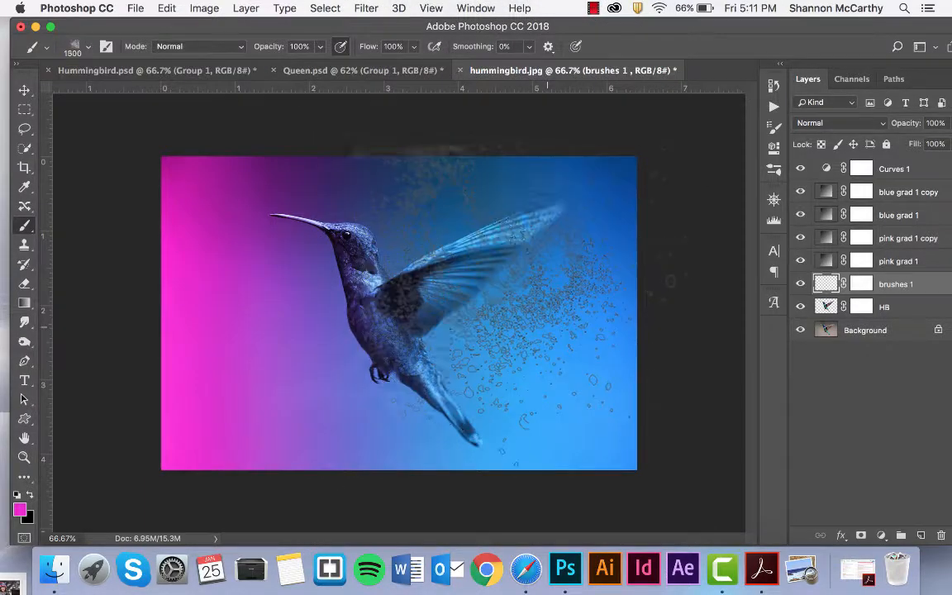
key(bracketleft)
key(bracketleft)
key(bracketleft)
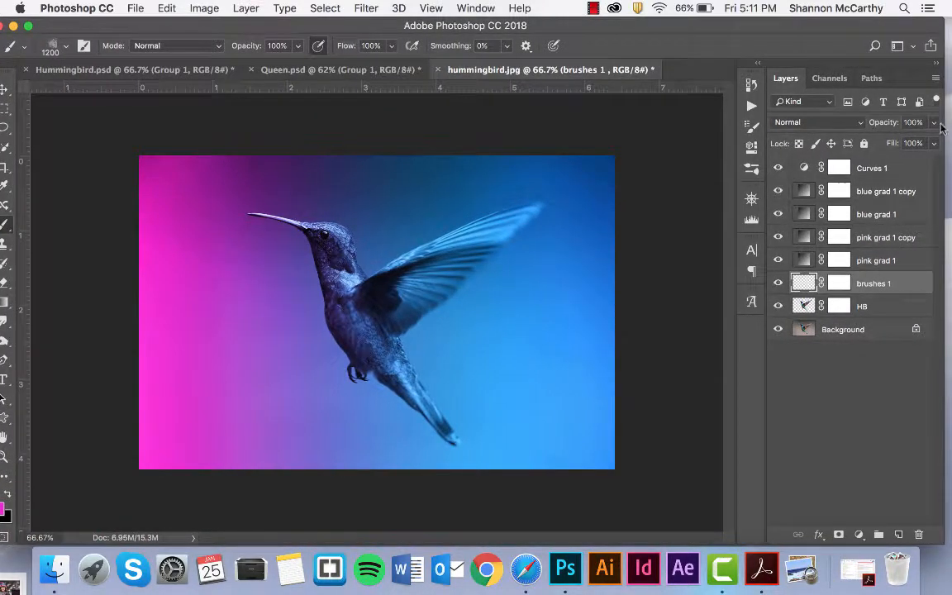
click(936, 122)
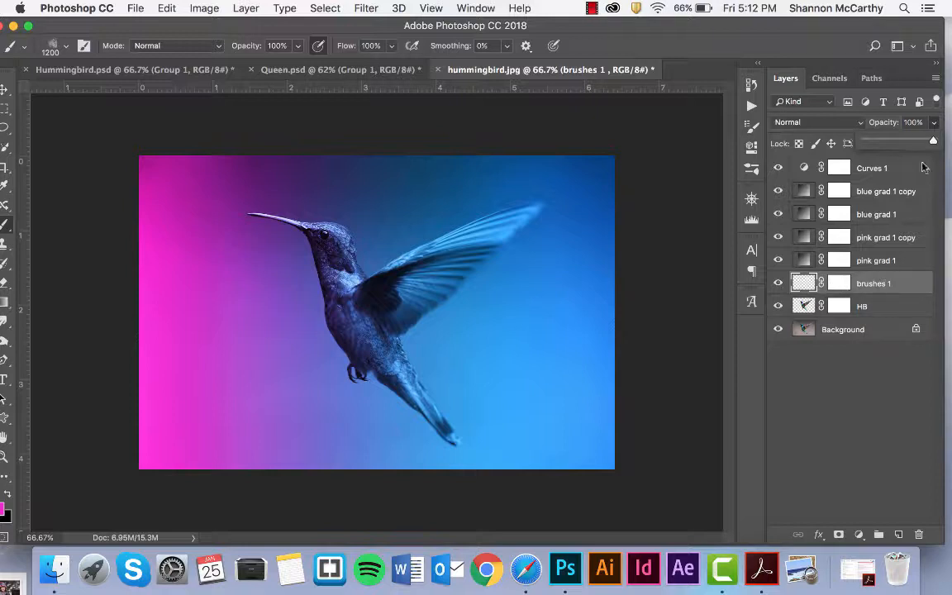
drag(932, 143, 905, 141)
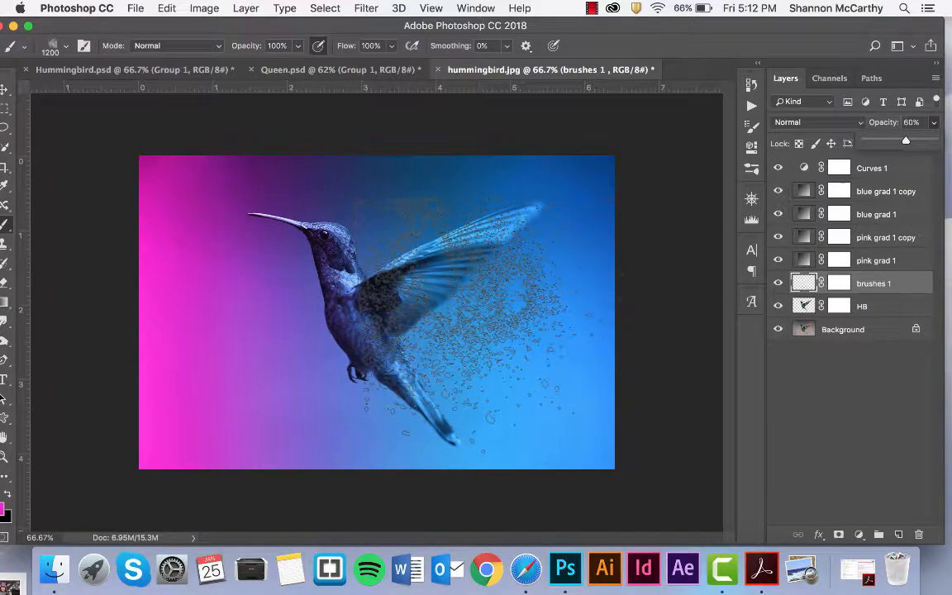
click(490, 325)
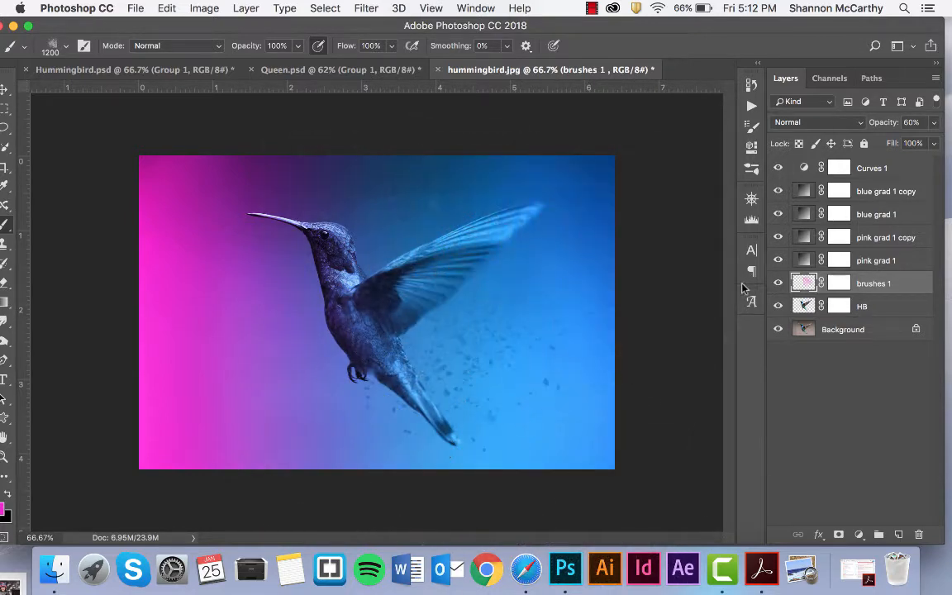
key(super+z)
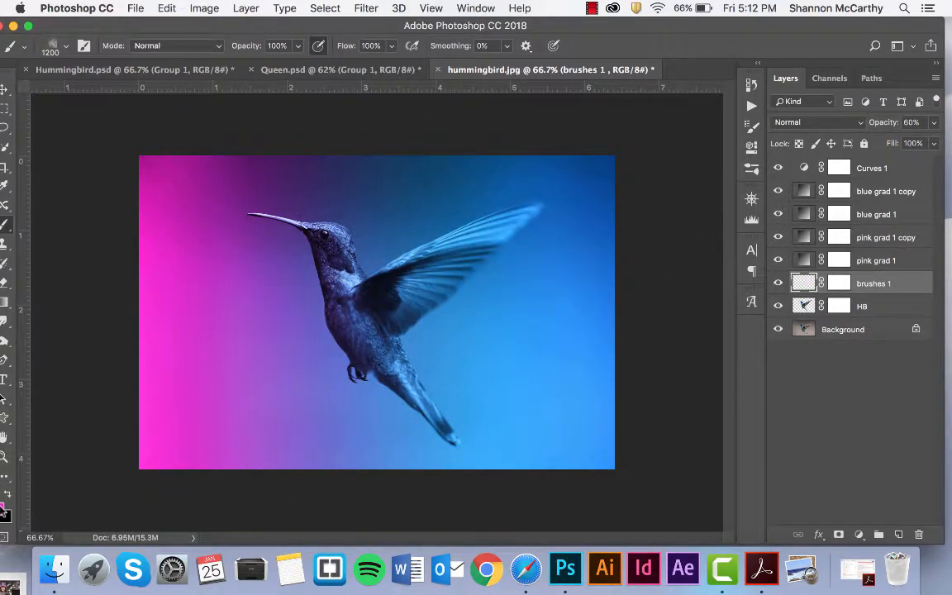
Set the foreground colour to pale yellow f9f9d1 and undo another test stamp.
click(3, 507)
drag(722, 313, 744, 279)
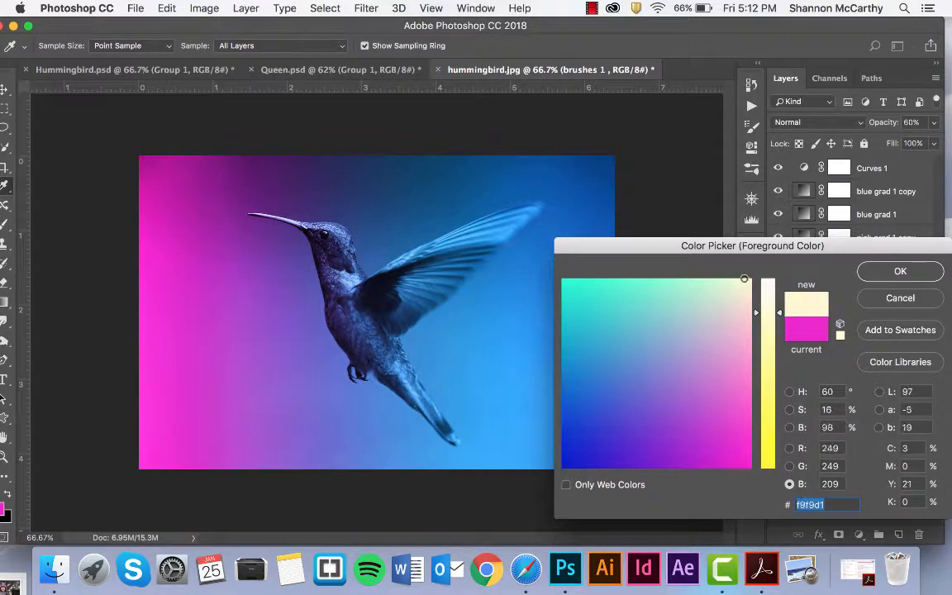
click(871, 270)
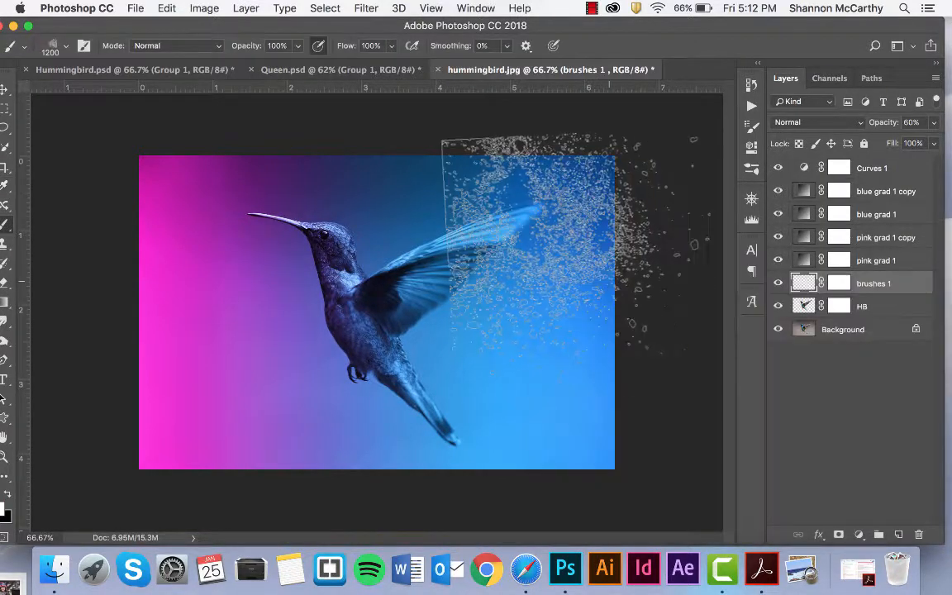
click(511, 299)
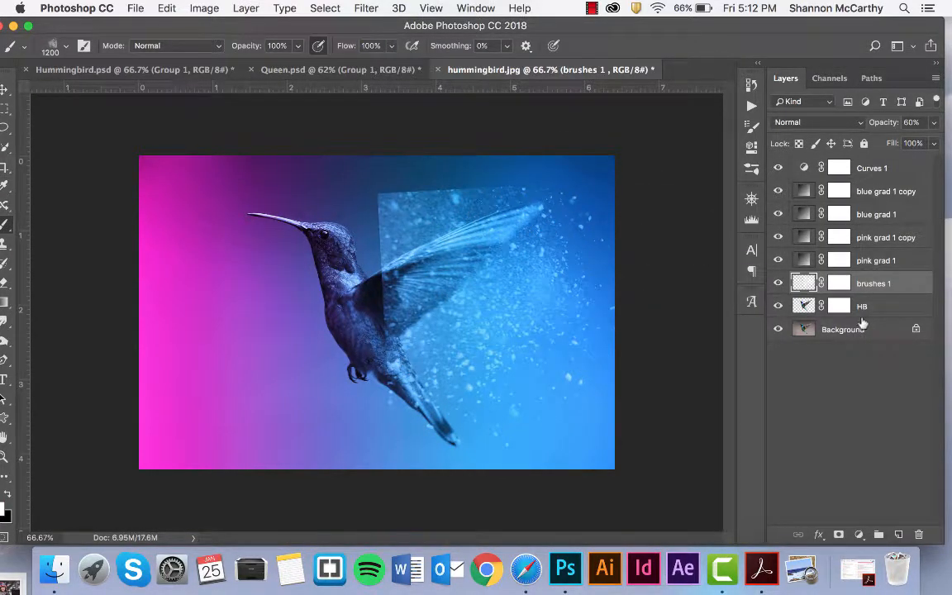
key(super+z)
key(super+z)
key(super+z)
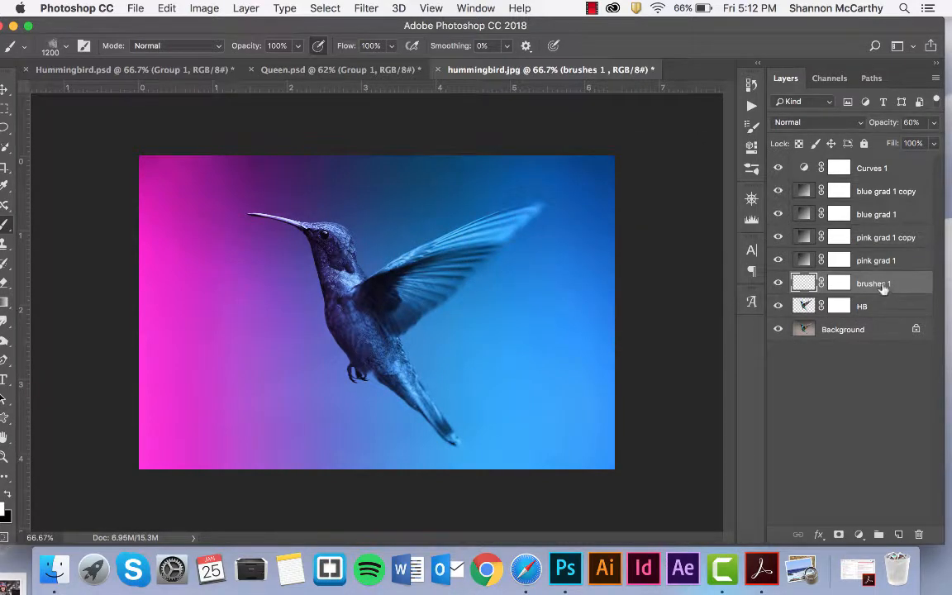
Move brushes 1 below HB at 28% opacity and stamp faint particles behind the wing with a 900 px brush.
drag(882, 286, 874, 312)
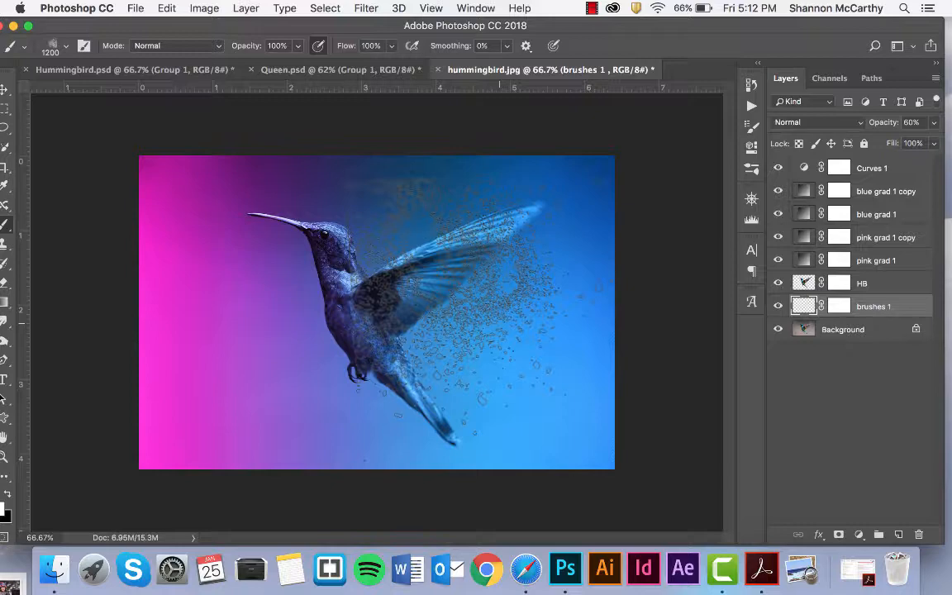
key(bracketleft)
key(bracketleft)
key(bracketleft)
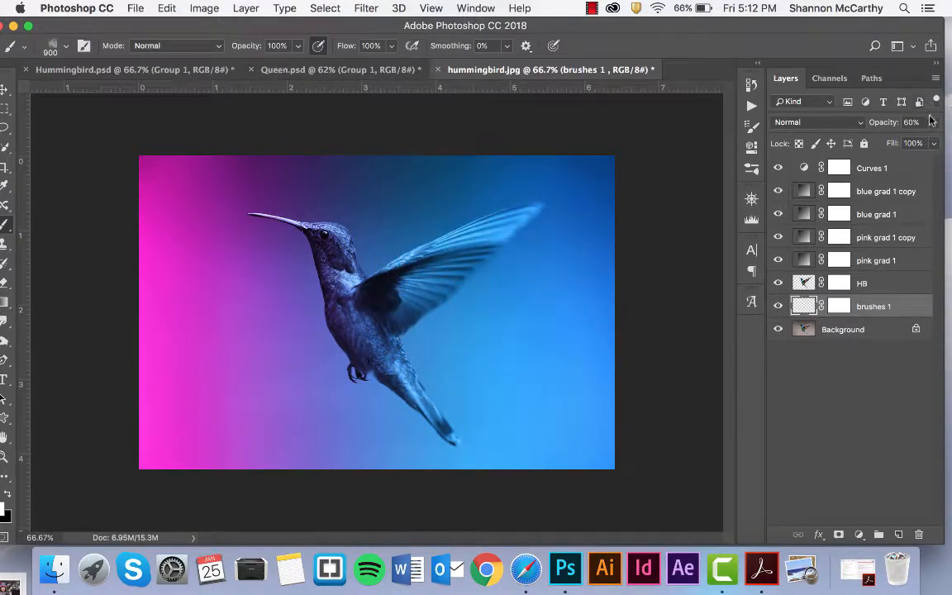
click(932, 121)
click(884, 142)
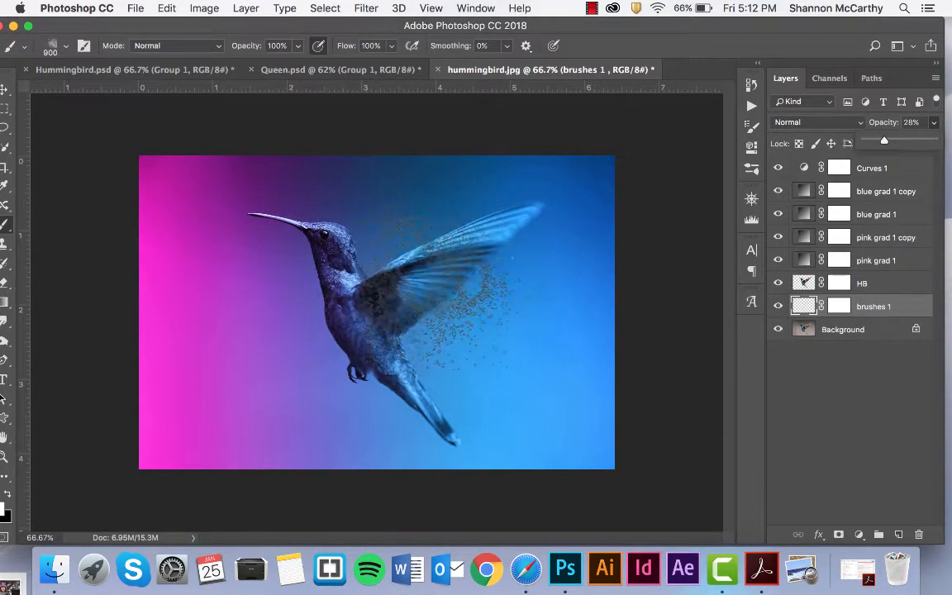
click(482, 322)
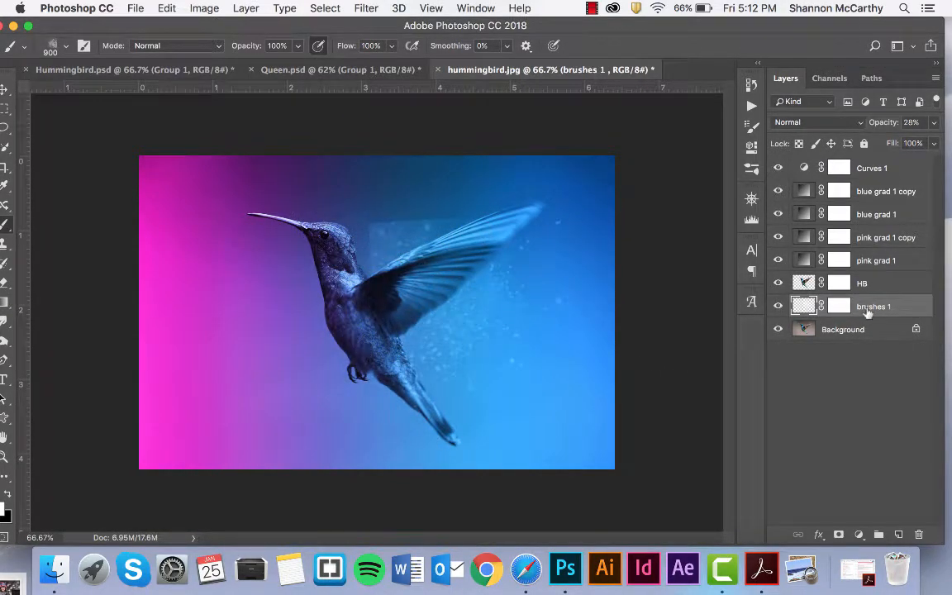
Target the brushes 1 layer mask and set up a soft round 200 px brush.
click(839, 305)
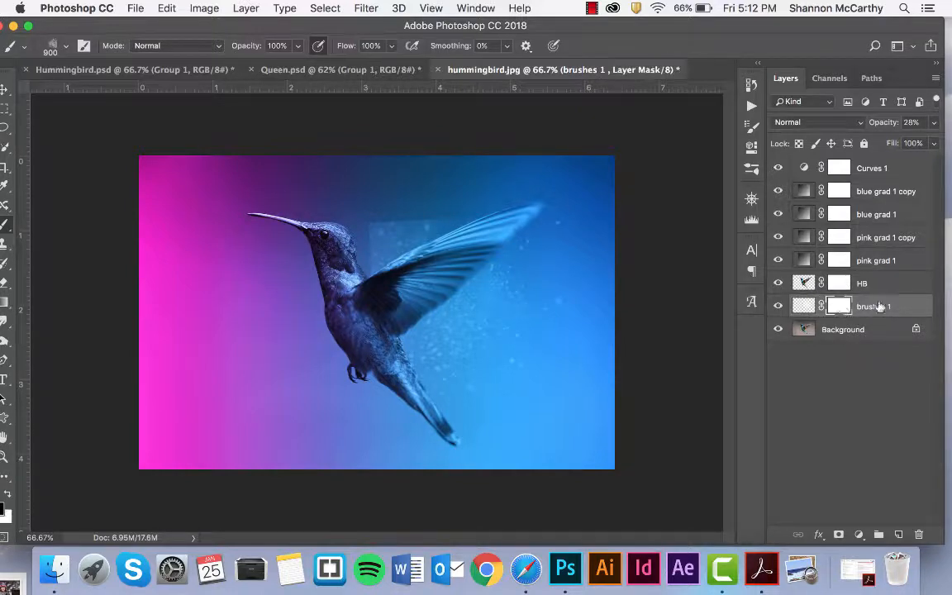
drag(255, 27, 274, 27)
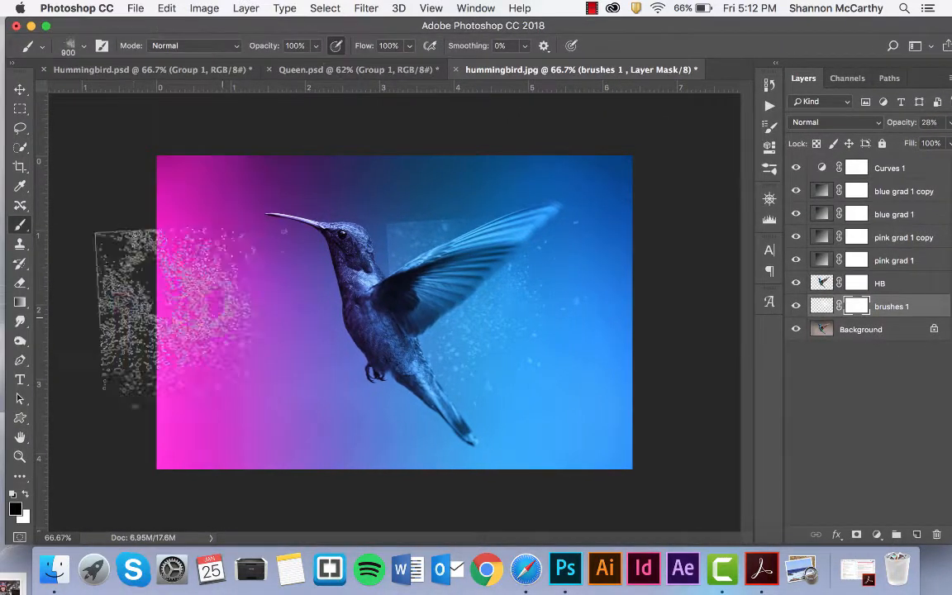
click(82, 47)
click(105, 158)
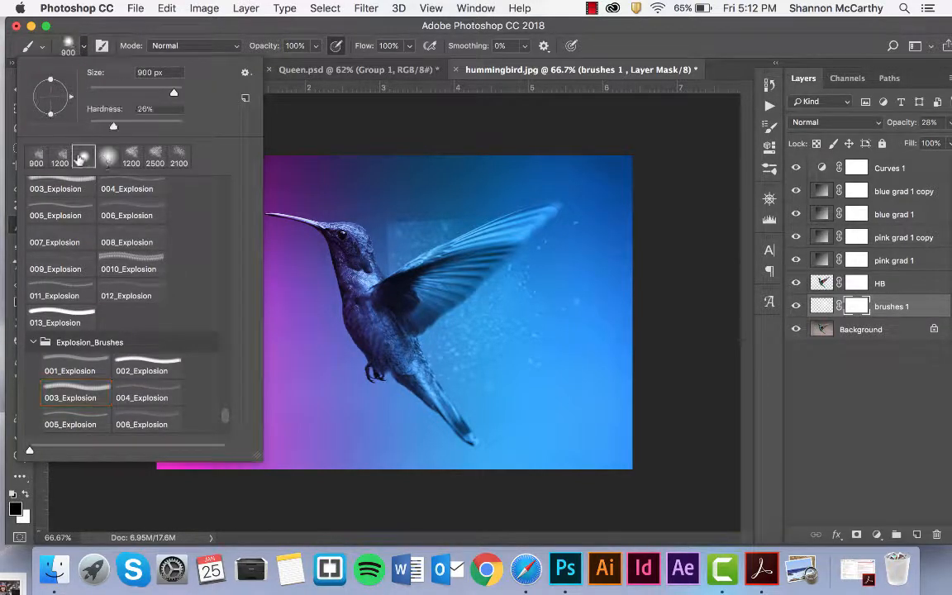
click(622, 68)
key(bracketleft)
key(bracketleft)
key(bracketleft)
key(bracketleft)
key(bracketleft)
key(bracketleft)
key(bracketleft)
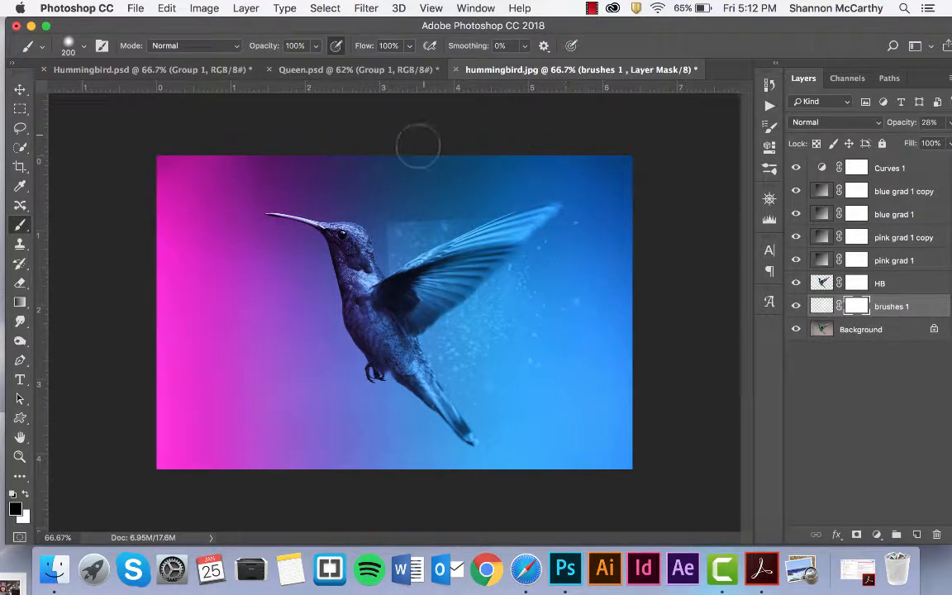
Paint black over the faint rectangle near the neck and stray lines near the wing tip.
mouse_move(388, 261)
mouse_down()
mouse_move(465, 218)
mouse_move(343, 255)
mouse_up()
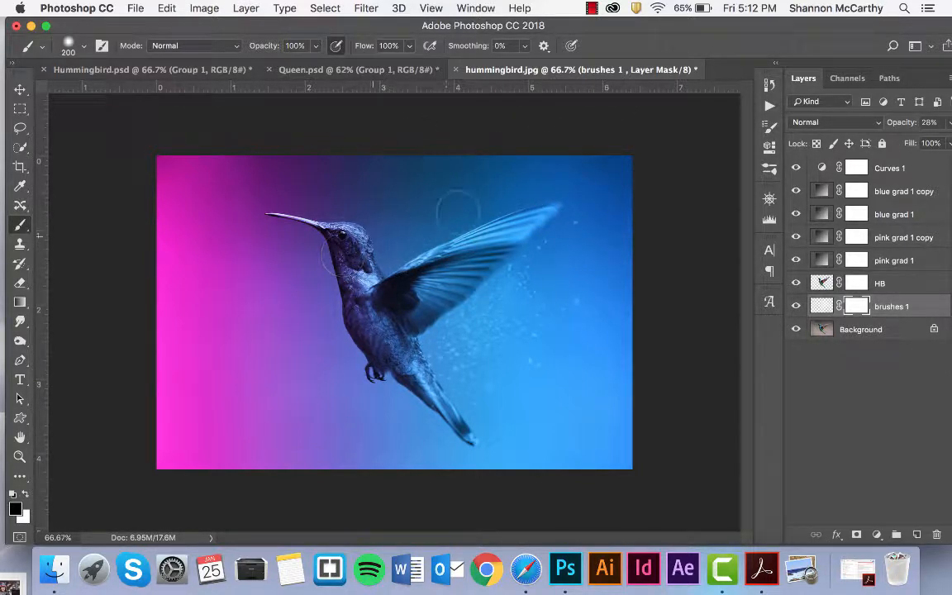
drag(528, 193, 504, 211)
click(818, 306)
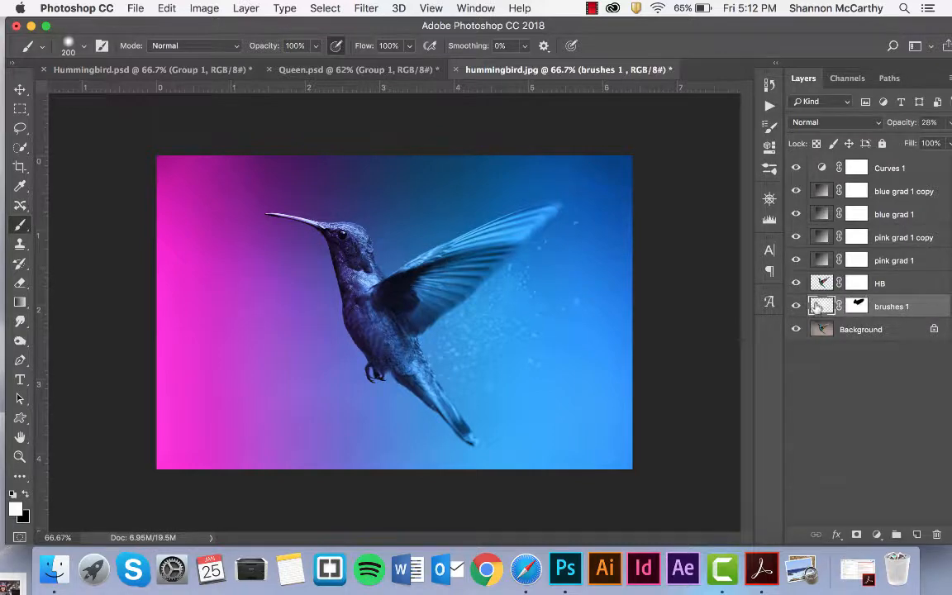
drag(678, 26, 652, 25)
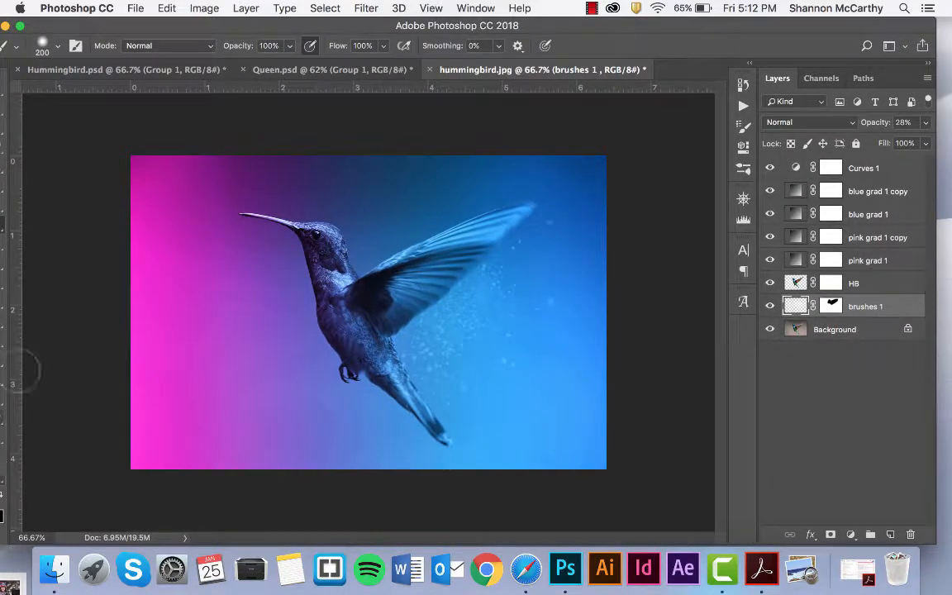
drag(89, 27, 109, 26)
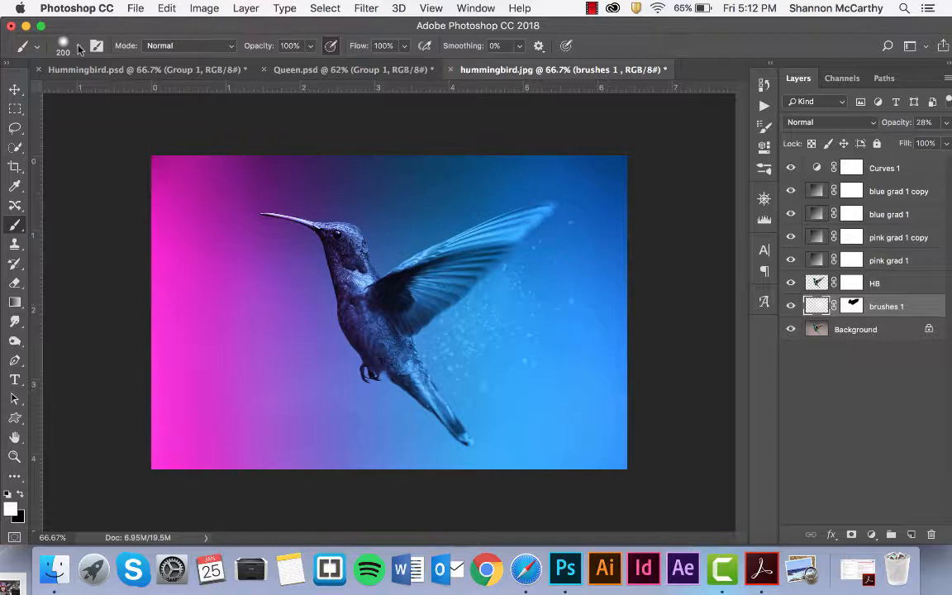
click(78, 46)
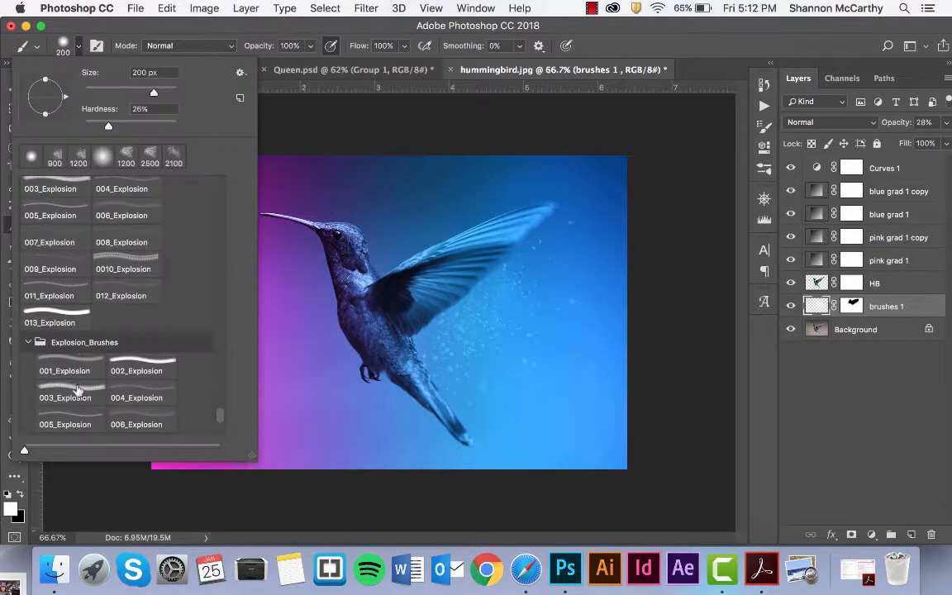
Select the 006_Explosion brush at 1843 px.
click(132, 425)
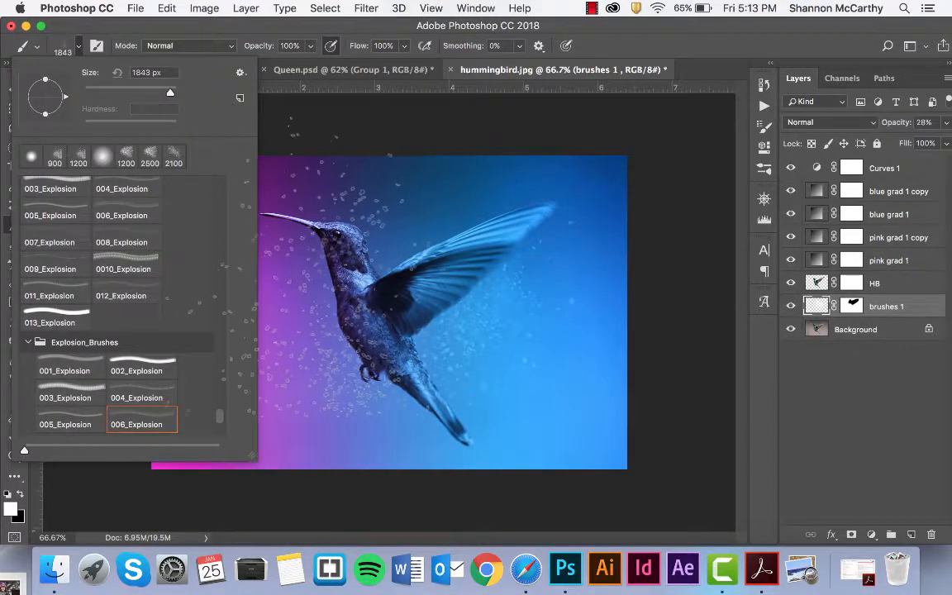
click(562, 132)
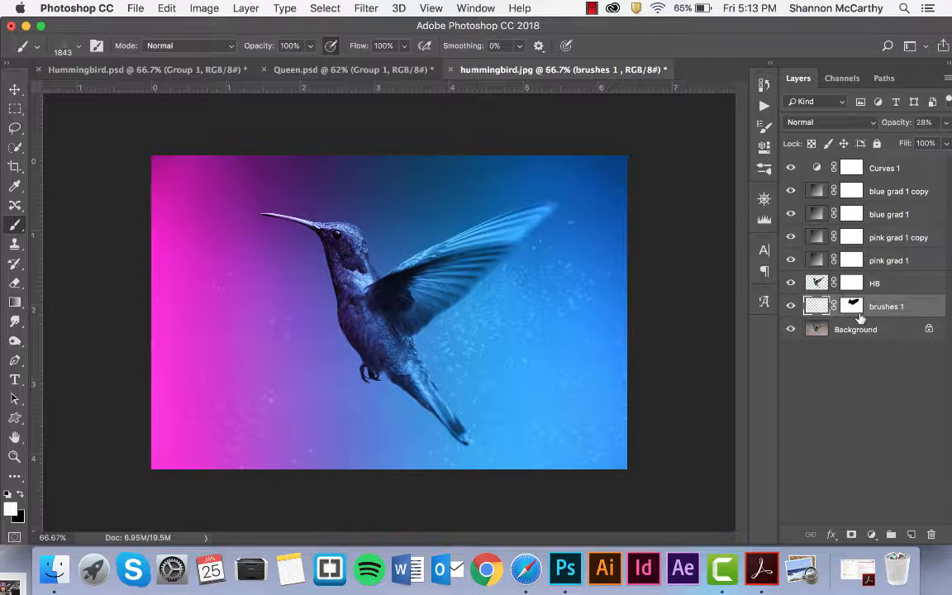
Add a new layer named brush 2 above brushes 1 and give it a layer mask.
click(912, 534)
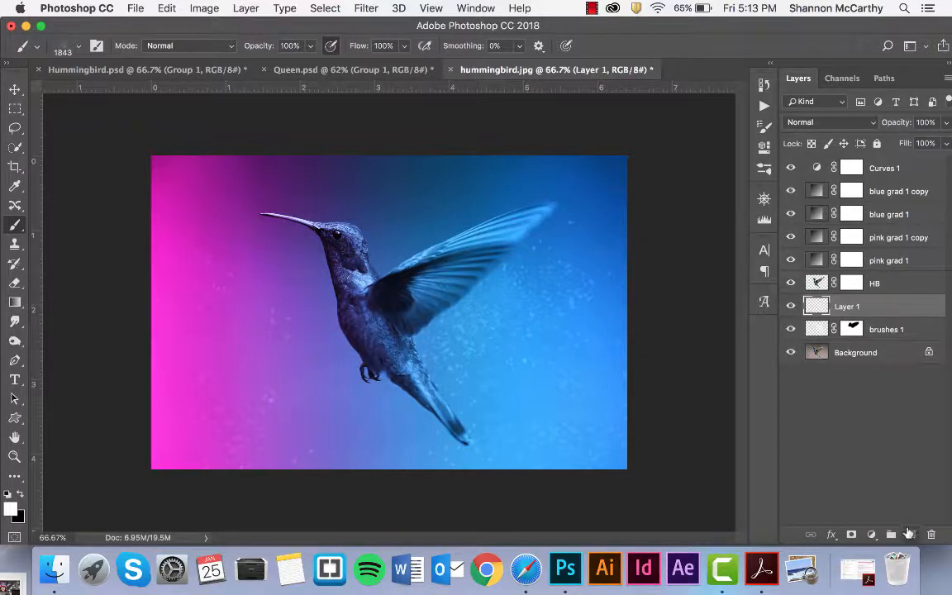
double_click(846, 307)
text(brush 2)
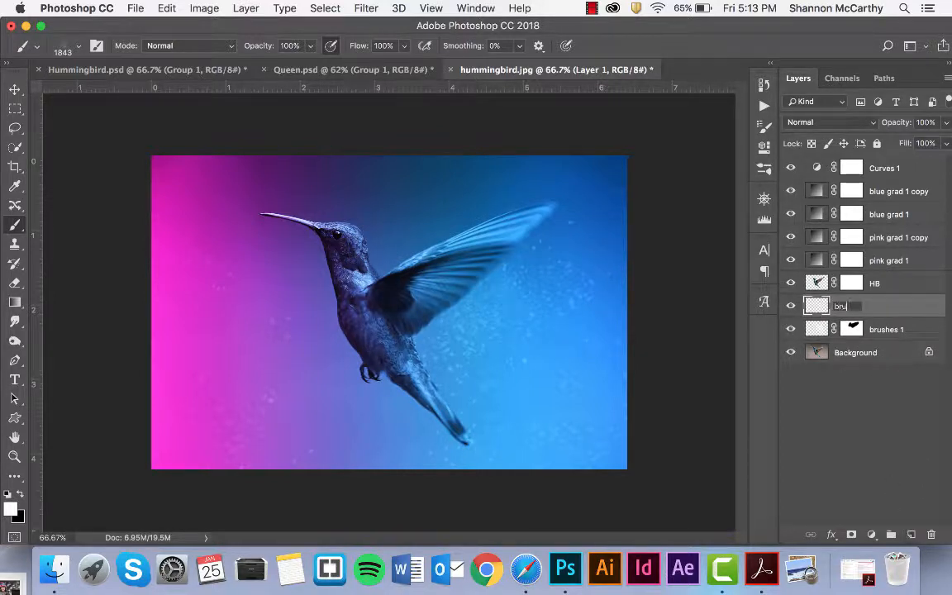
key(Return)
click(851, 534)
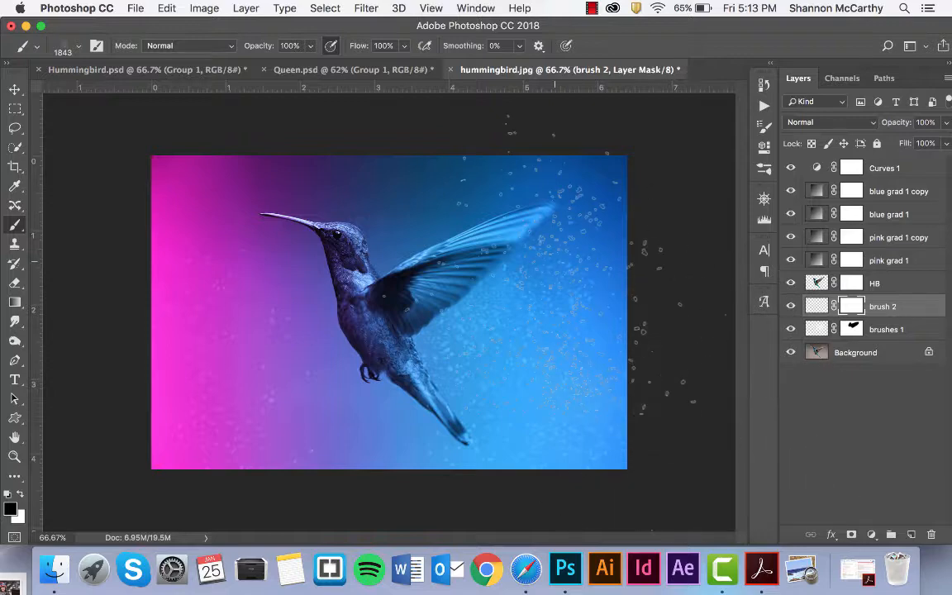
Try the 011, 012, 013 and 002_Explosion brushes, settling back on 006_Explosion.
click(79, 47)
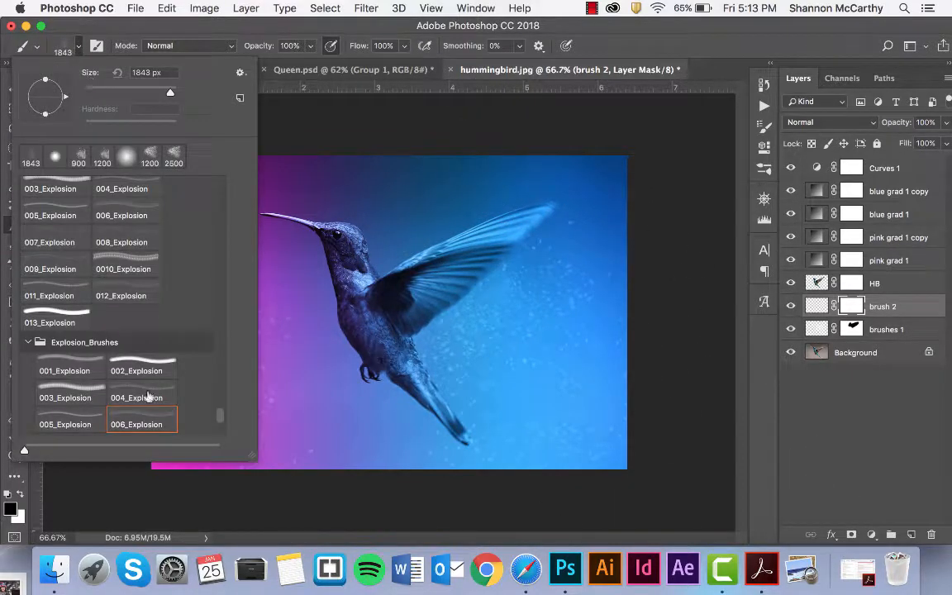
scroll(88, 408, down, 5)
click(66, 407)
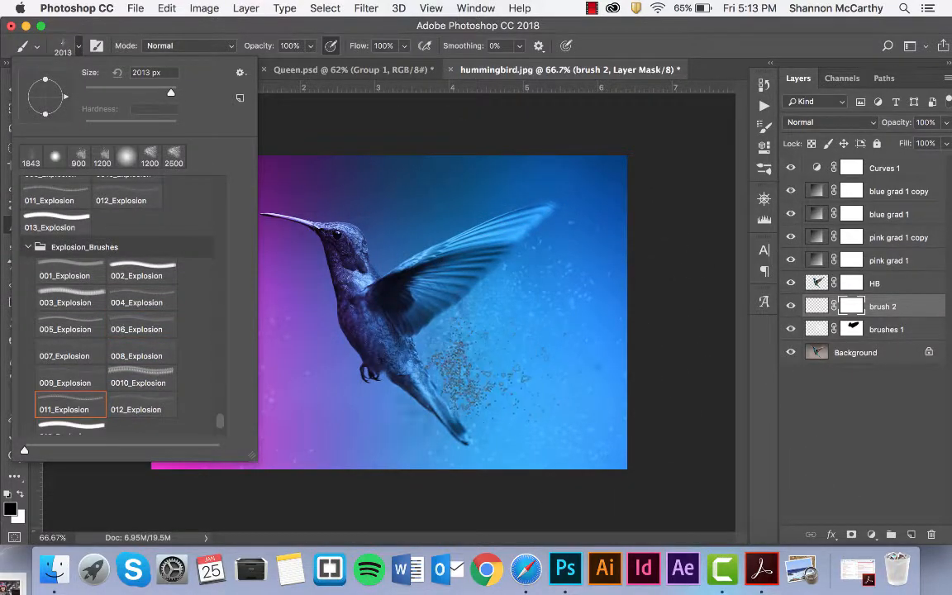
click(136, 405)
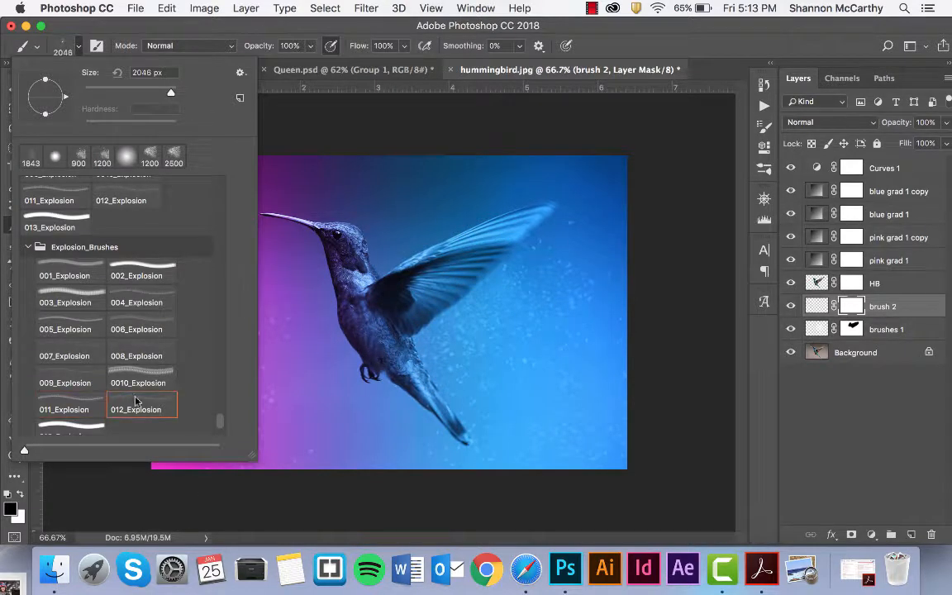
scroll(132, 417, down, 1)
click(70, 421)
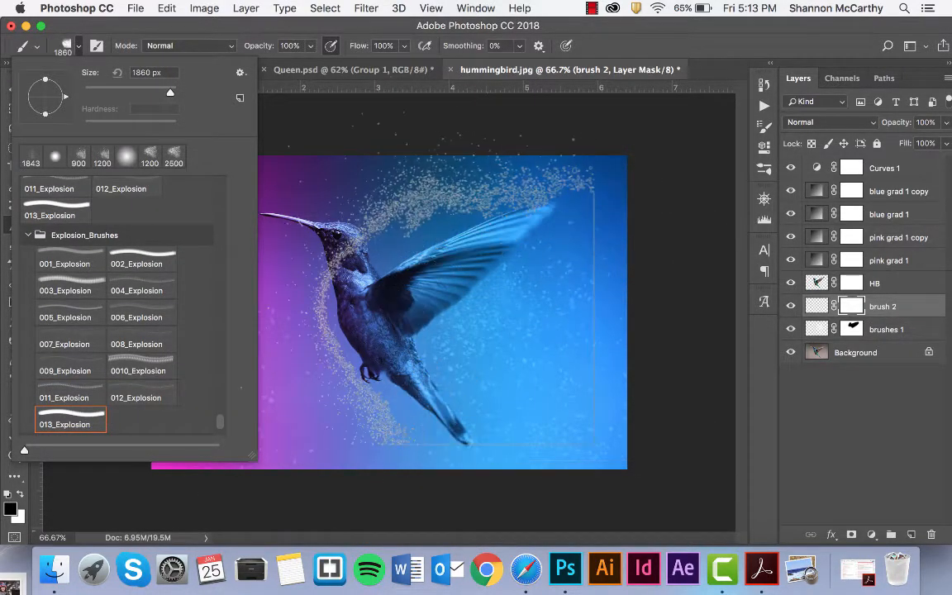
click(132, 256)
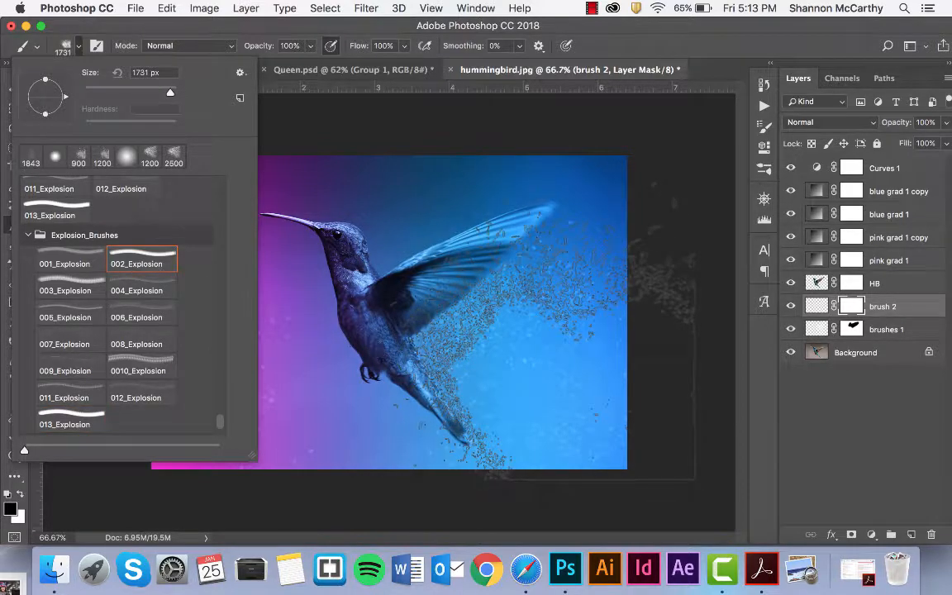
click(112, 312)
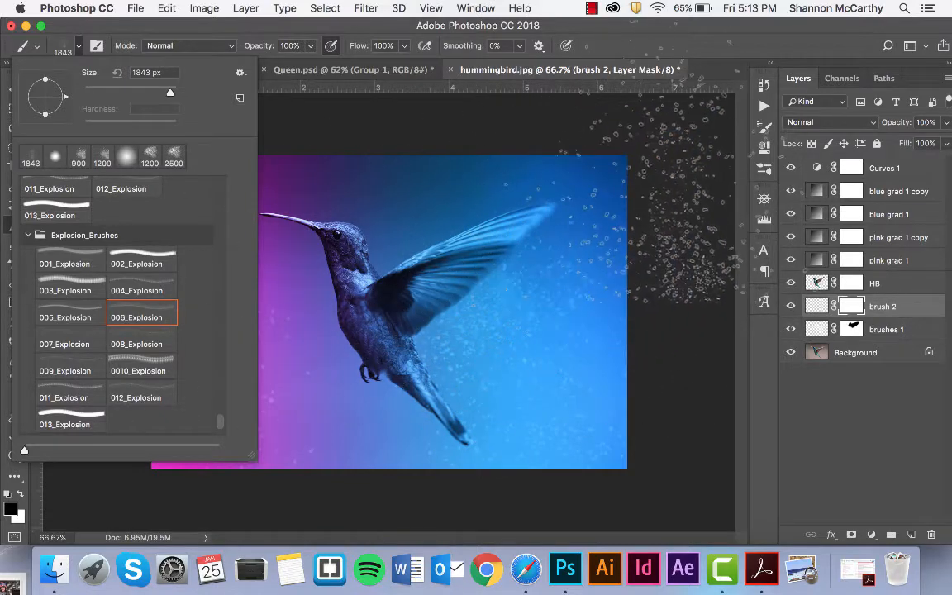
click(615, 107)
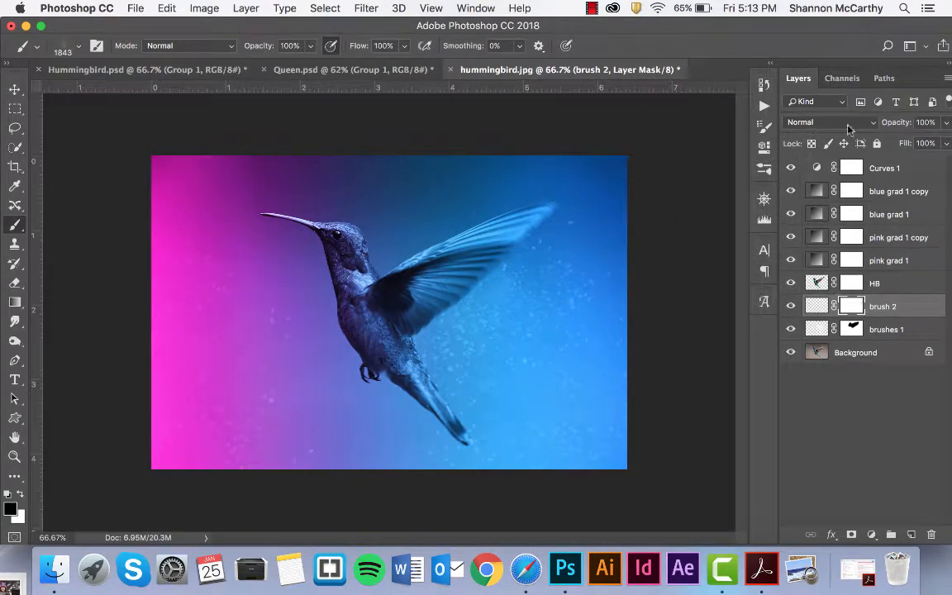
Lower brush 2 to 80% opacity and stamp black particles onto its mask with a 1600 px brush.
click(945, 122)
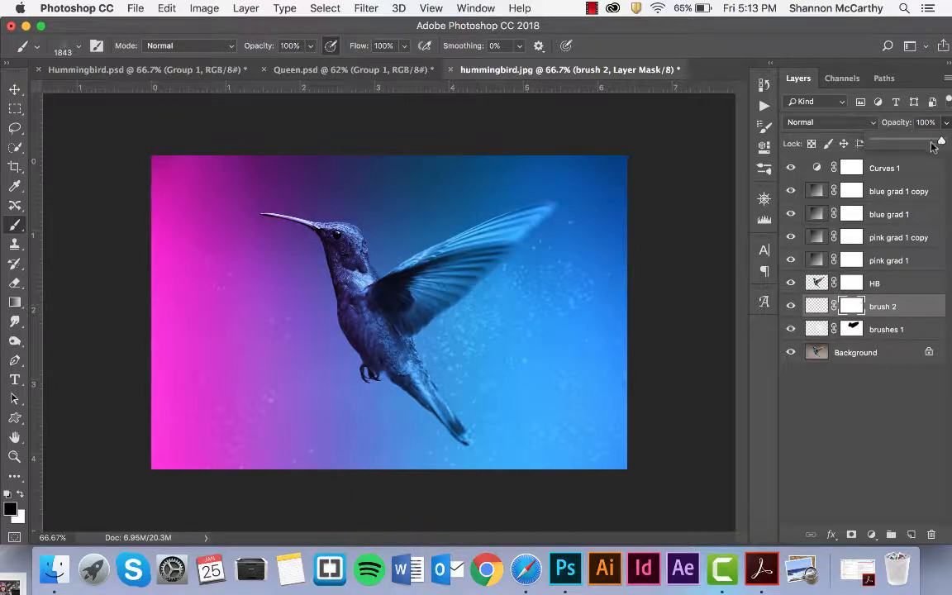
drag(941, 144, 932, 143)
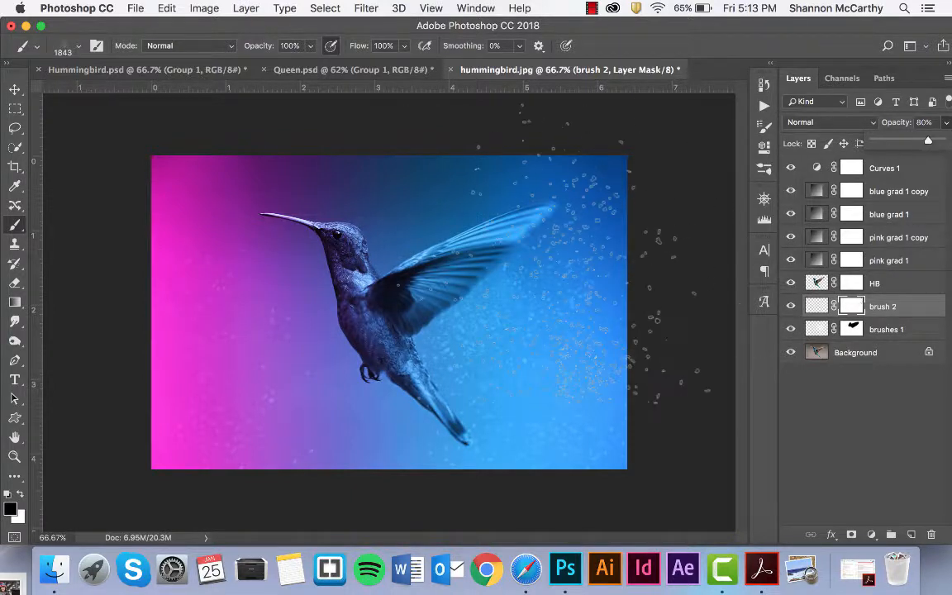
key(bracketleft)
key(bracketleft)
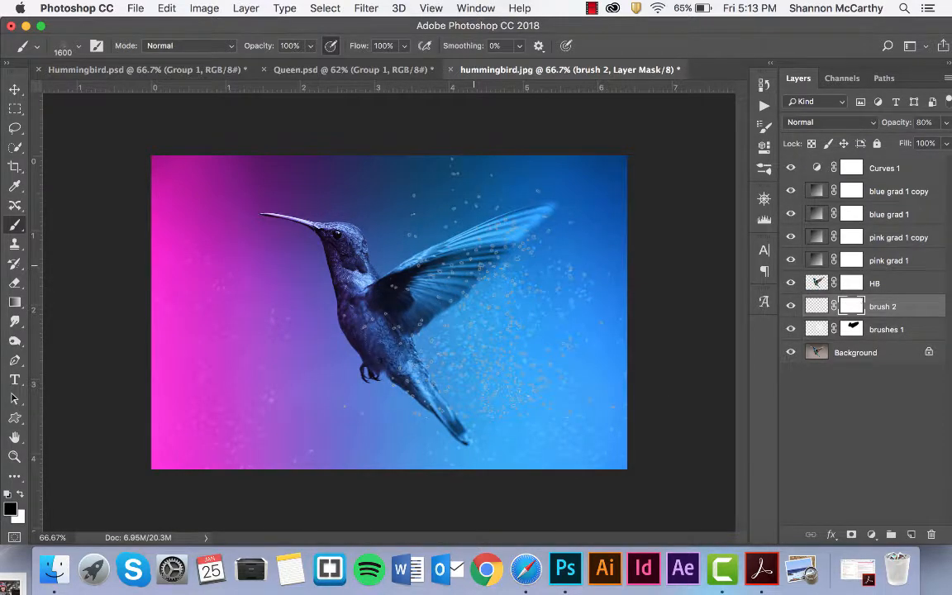
click(474, 266)
click(519, 242)
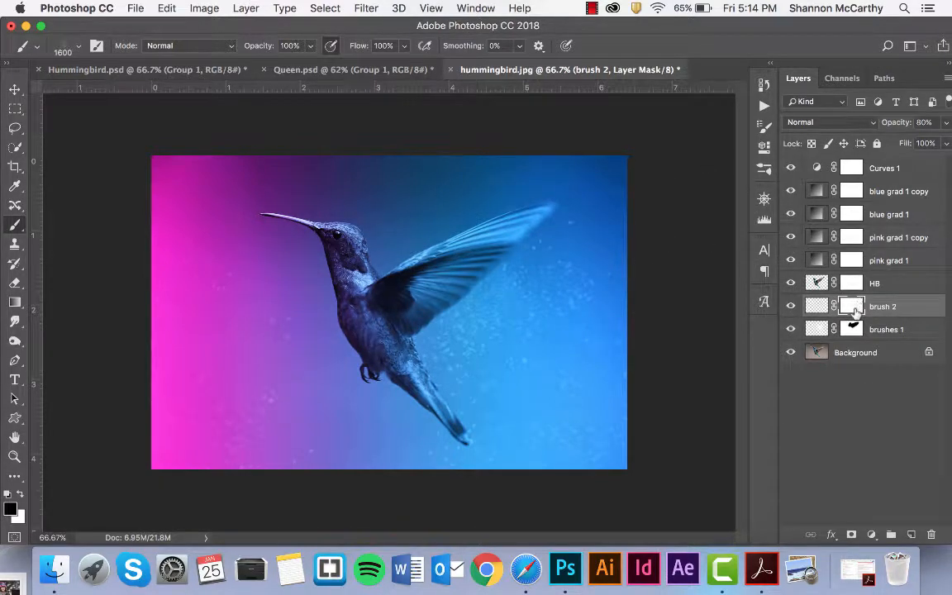
Target brush 2's pixels, shrink the brush to 1500 px, and undo the last particle stamp.
click(818, 307)
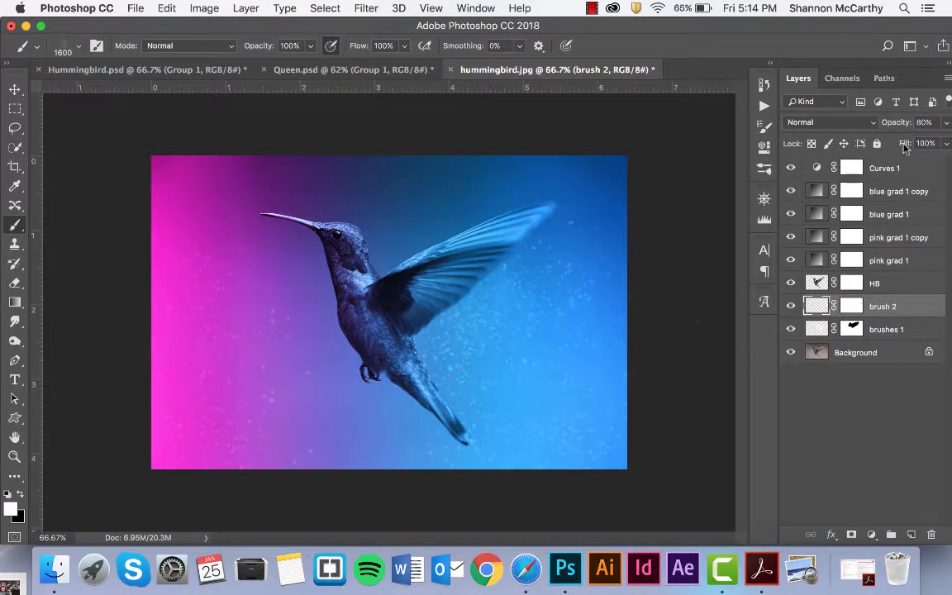
key(bracketleft)
key(bracketleft)
key(bracketleft)
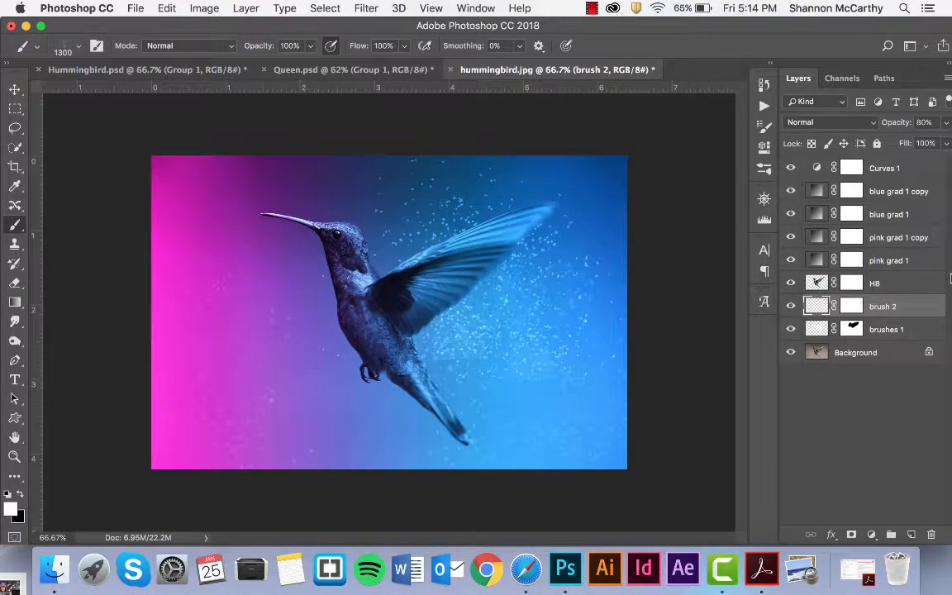
key(super+z)
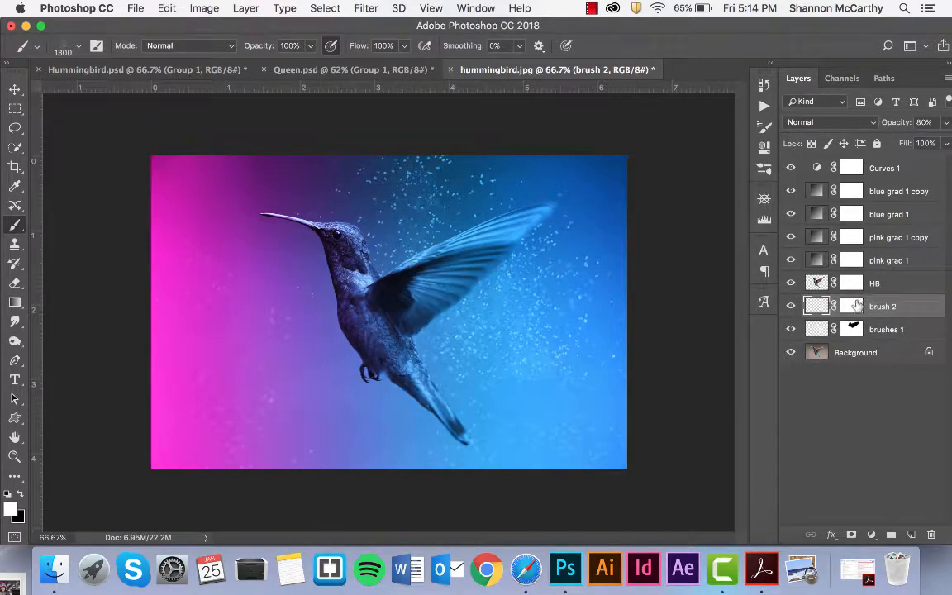
Paint a soft round black dab on the brush 2 mask, then reduce the brush to 600 px.
click(854, 305)
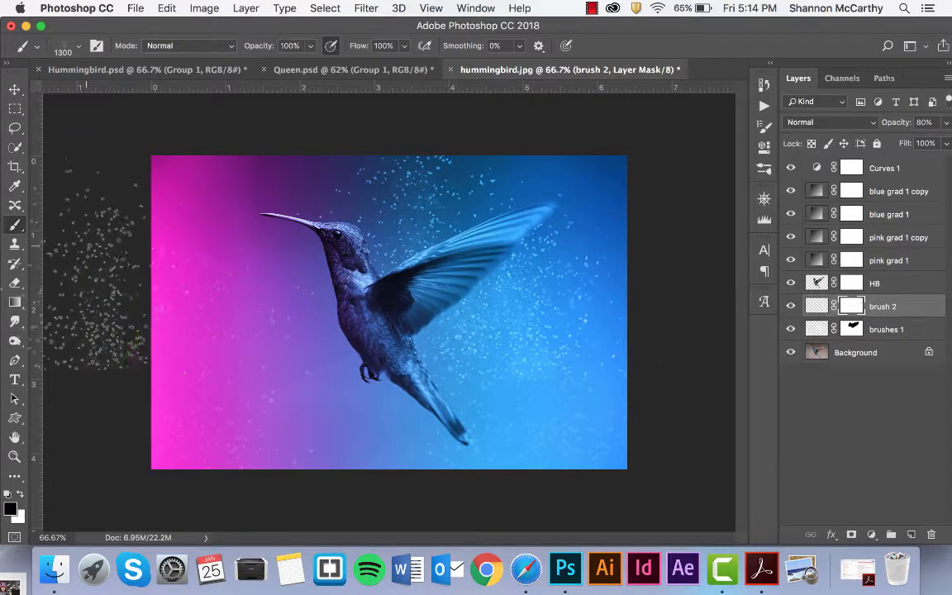
click(77, 46)
click(102, 155)
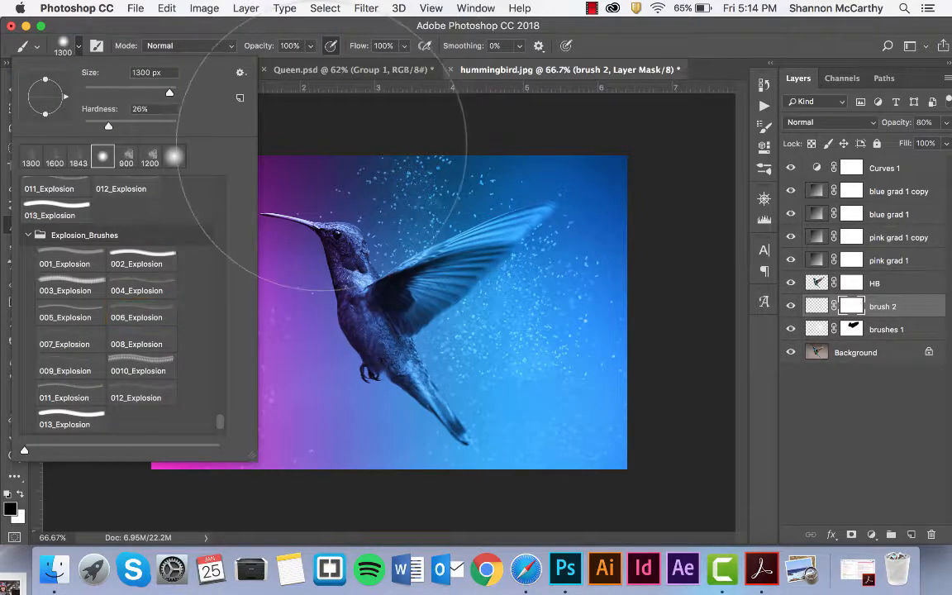
click(337, 110)
key(bracketleft)
key(bracketleft)
key(bracketleft)
key(bracketleft)
key(bracketleft)
key(bracketleft)
key(bracketleft)
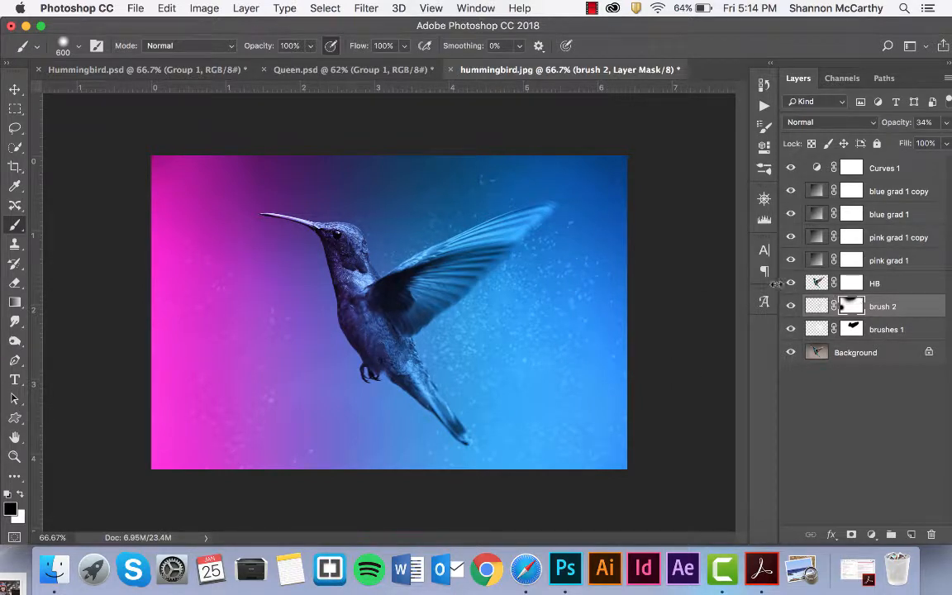
Compare against Hummingbird.psd, then raise the brushes 1 layer's opacity to 51%.
click(114, 67)
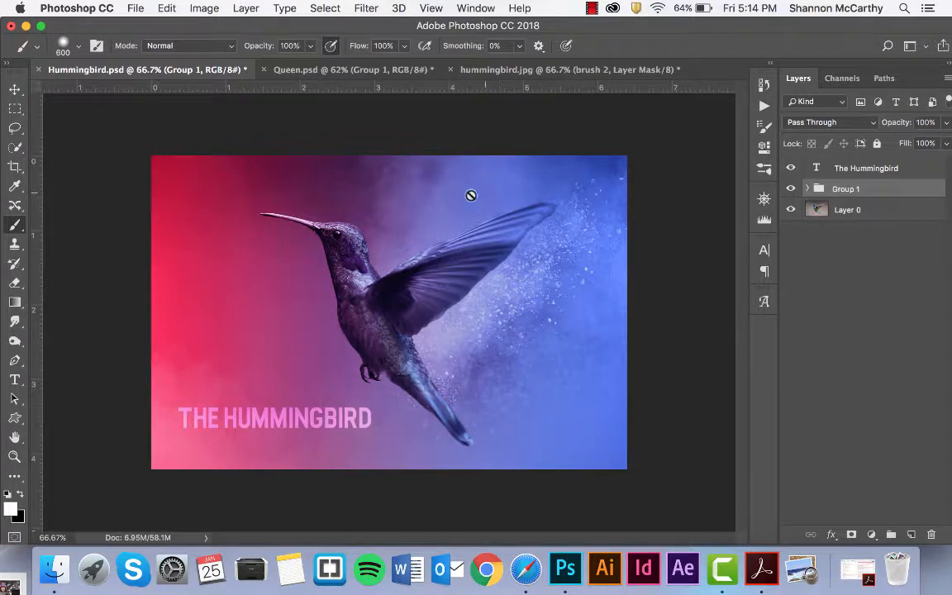
click(470, 66)
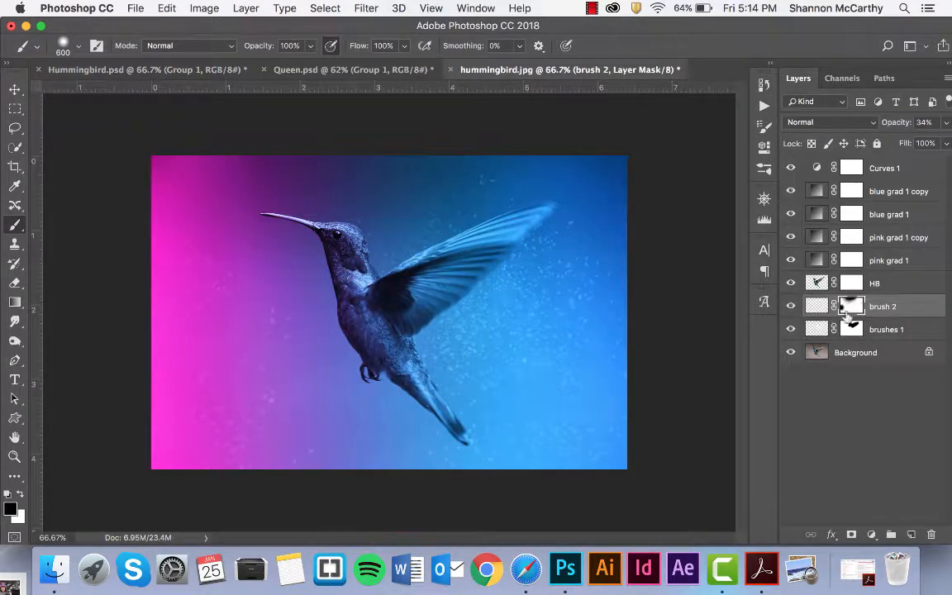
click(822, 307)
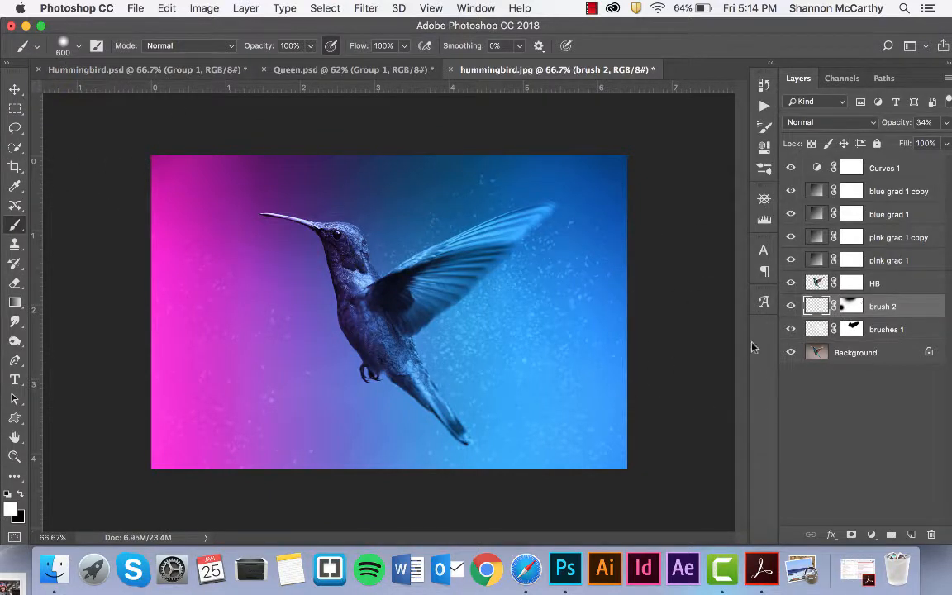
click(816, 329)
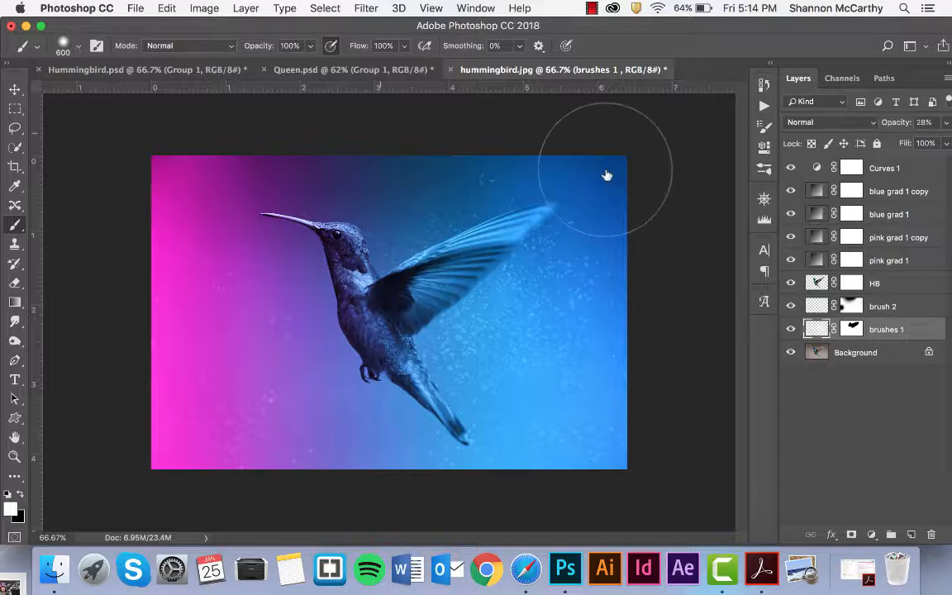
click(945, 122)
mouse_move(892, 142)
mouse_down()
mouse_move(937, 141)
mouse_move(909, 141)
mouse_up()
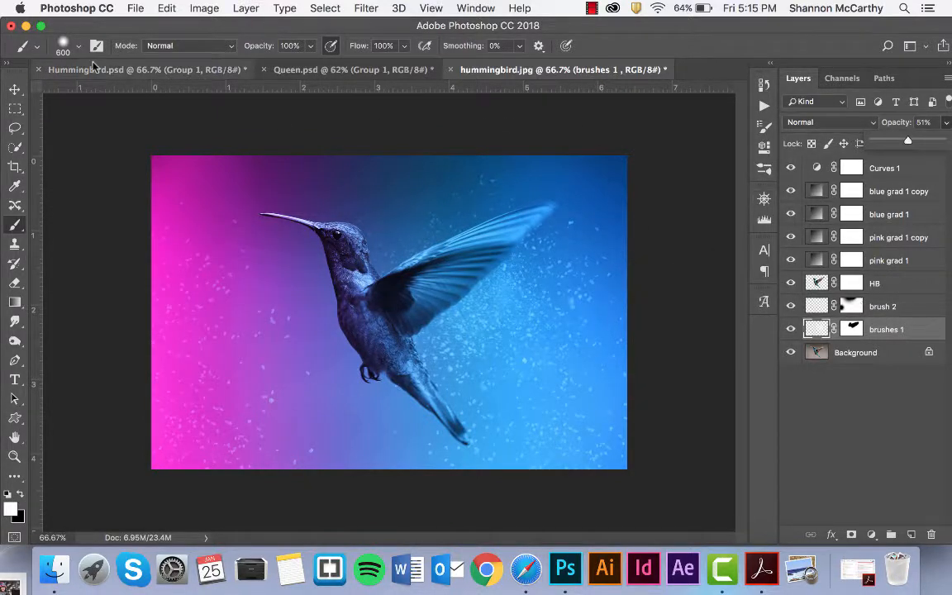
click(69, 45)
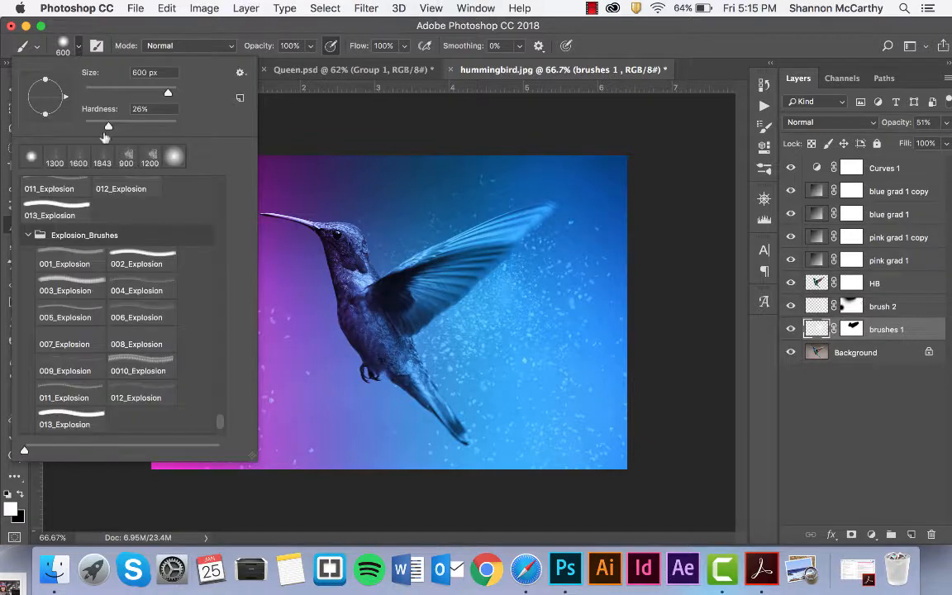
Choose the 3Powder8 brush from Free Powder Photoshop Brushes 3 at 1500 px.
click(28, 234)
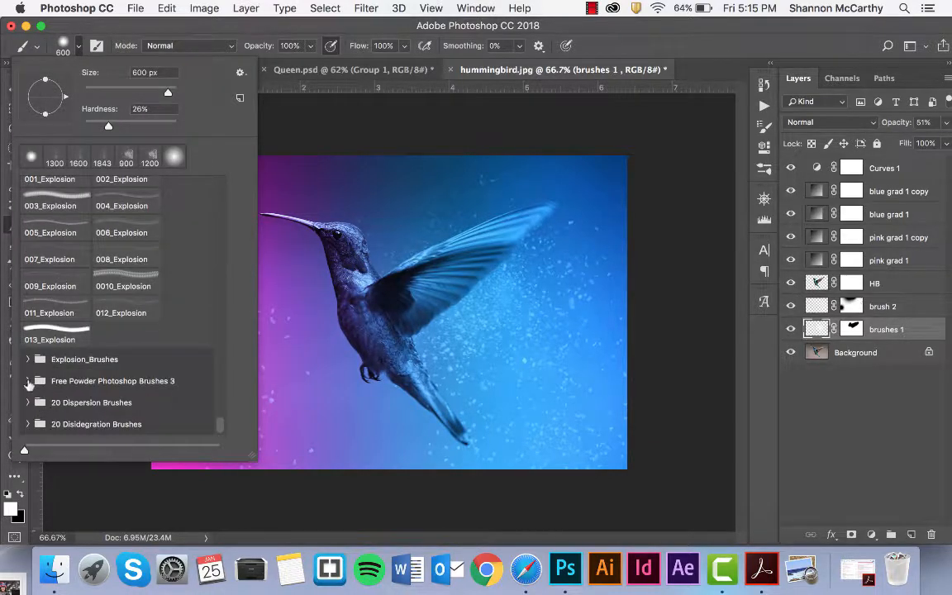
click(27, 382)
scroll(66, 405, down, 3)
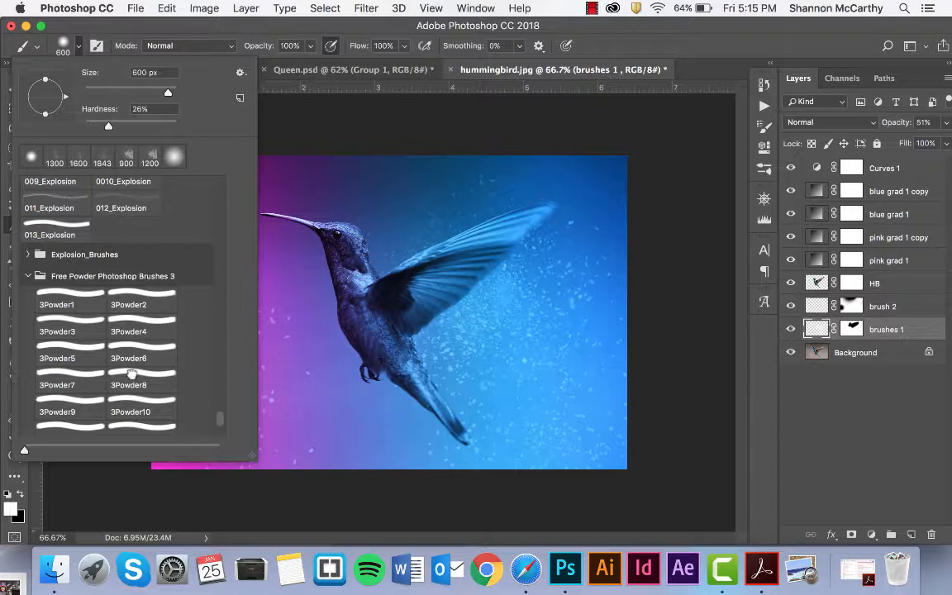
click(130, 376)
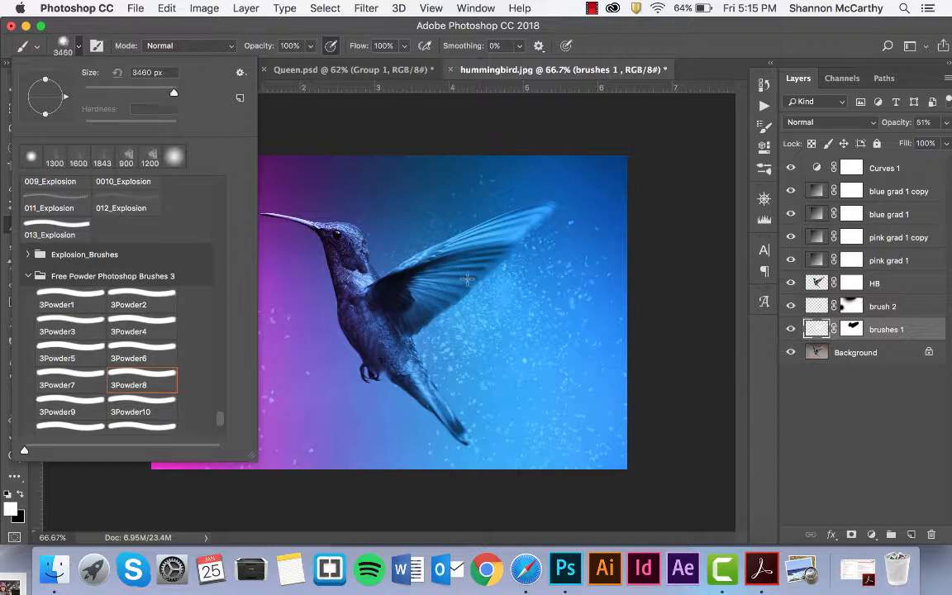
click(141, 92)
click(477, 128)
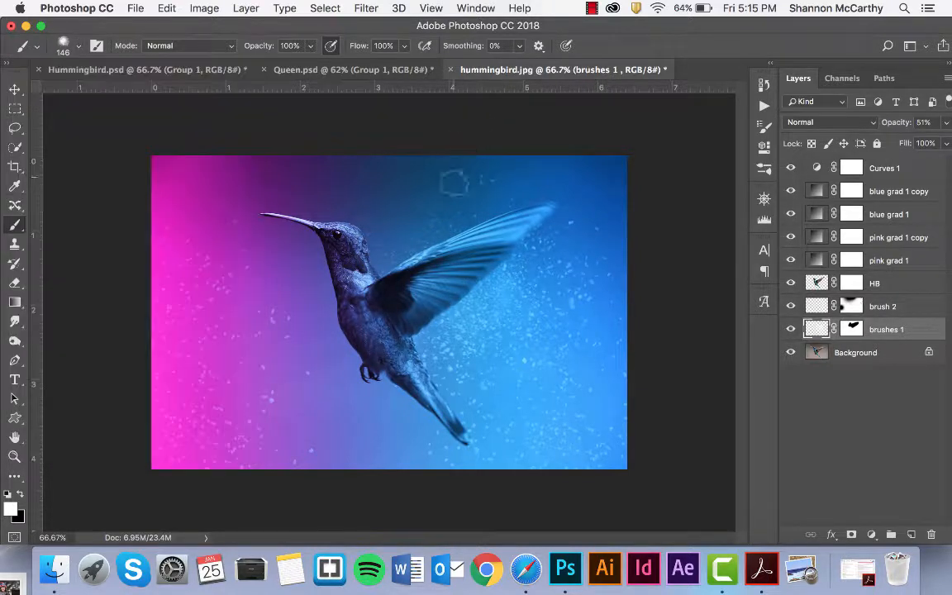
Add a new layer named powder brush just above Background.
click(911, 535)
mouse_move(826, 328)
mouse_down()
mouse_move(833, 354)
mouse_move(850, 353)
mouse_up()
text(po)
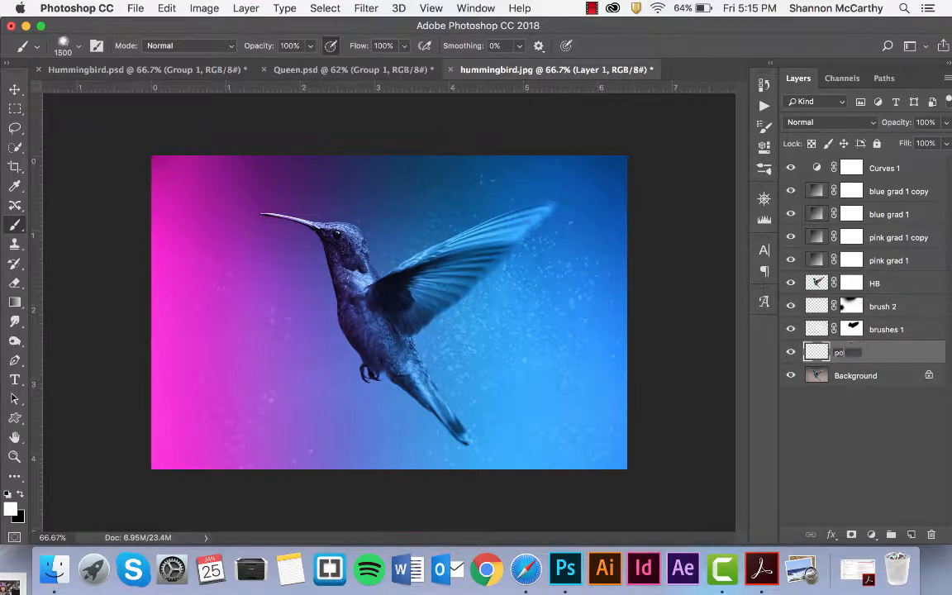
text(wder brush)
Mask the powder brush layer, stamp a white powder cloud around the bird, and fade it to 55%.
click(852, 536)
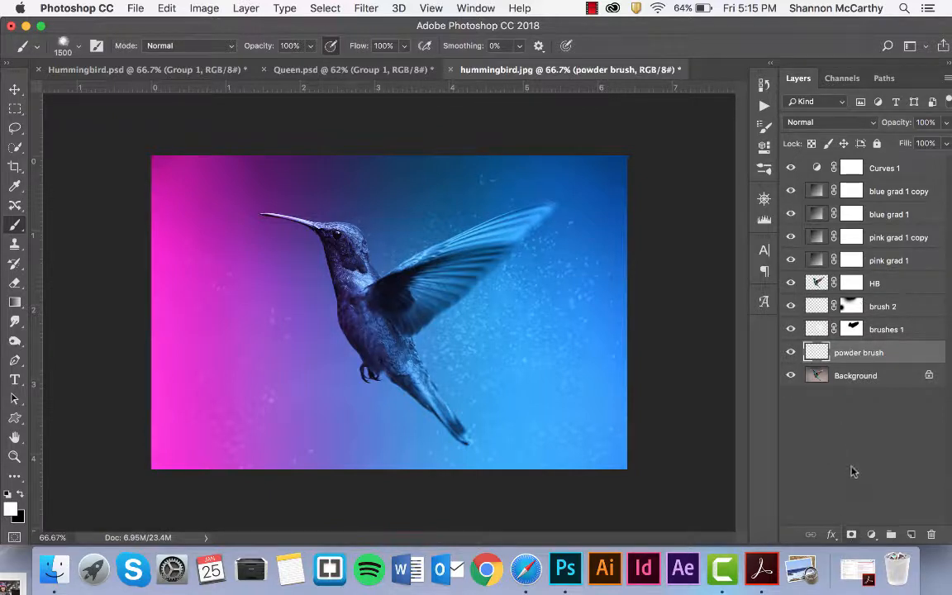
click(851, 535)
click(822, 354)
key(x)
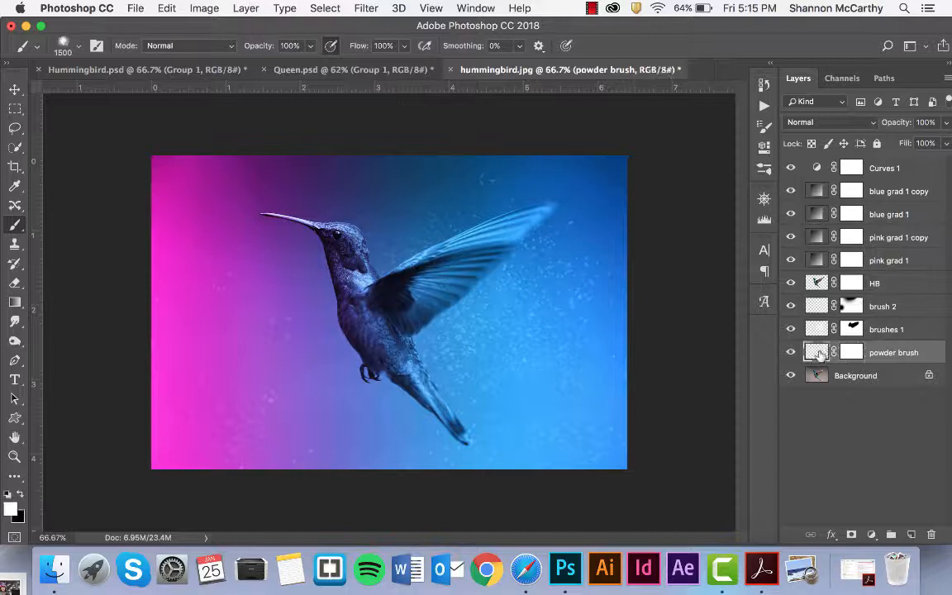
click(458, 285)
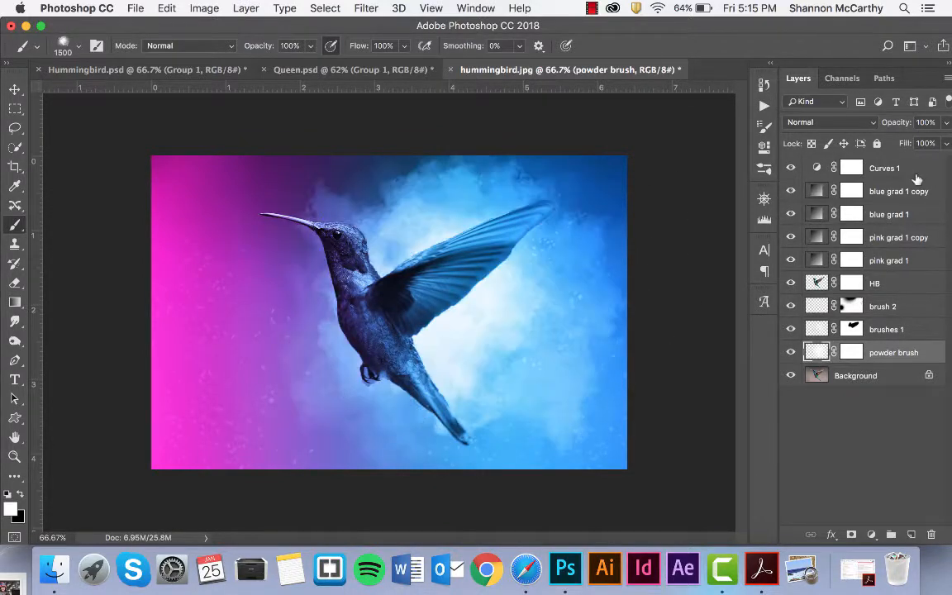
click(948, 122)
drag(942, 142, 911, 142)
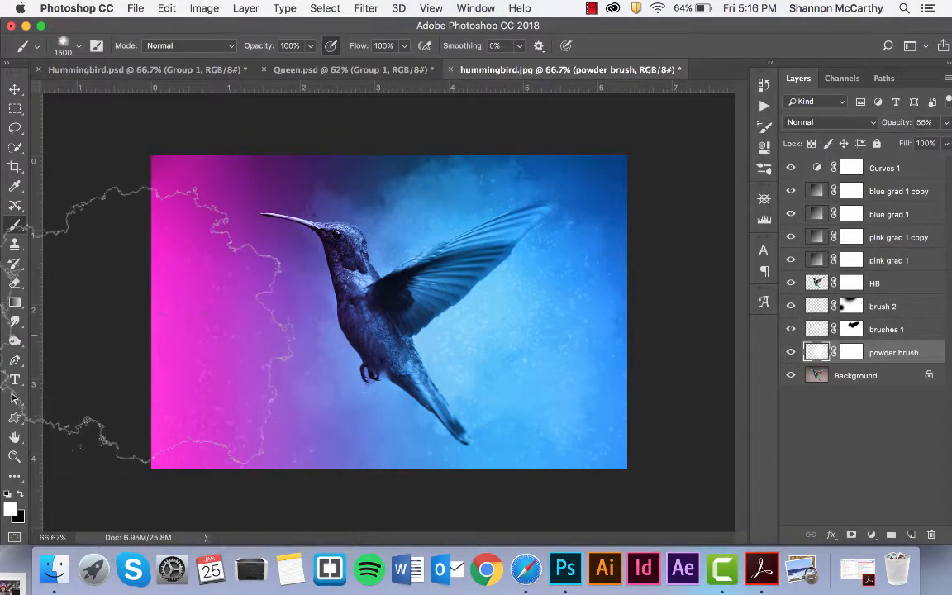
Switch to the 3Powder1 brush and set its size to 1000 px.
click(79, 46)
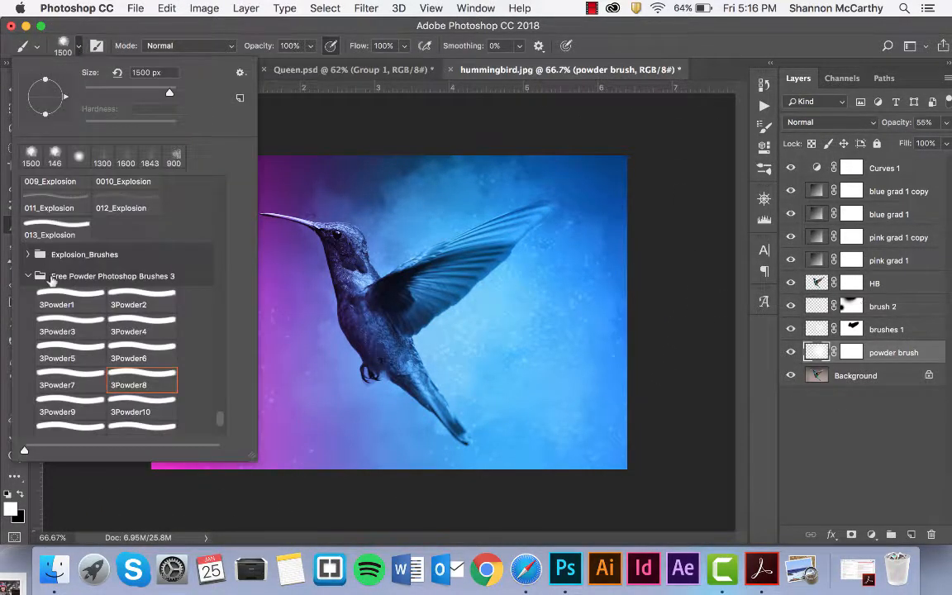
click(73, 304)
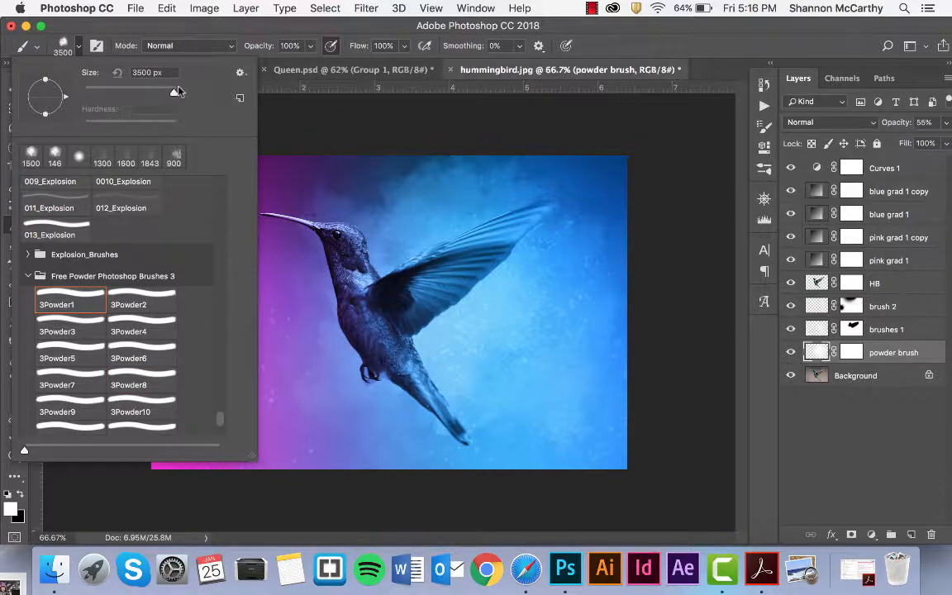
mouse_move(171, 94)
mouse_down()
mouse_move(121, 92)
mouse_move(152, 89)
mouse_up()
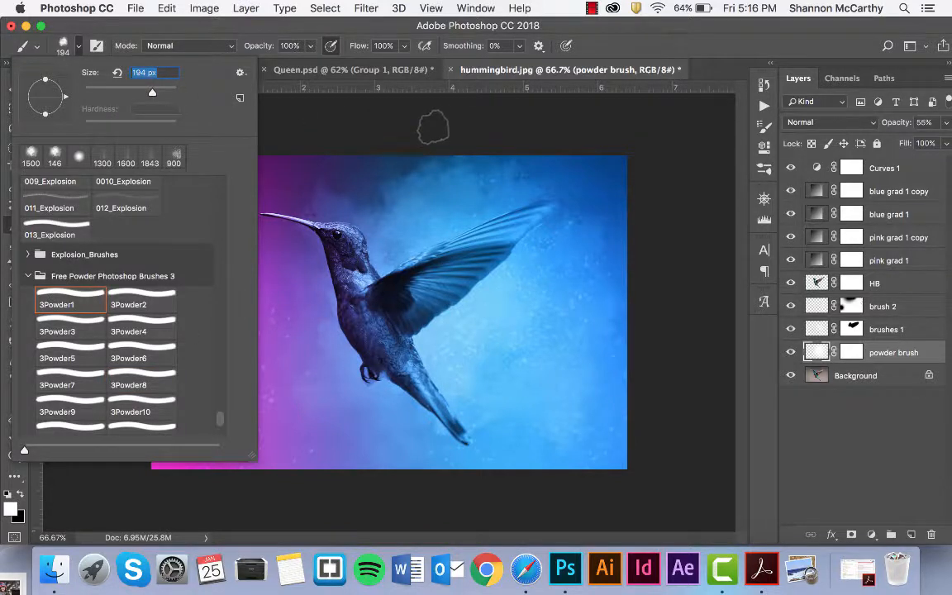
click(437, 127)
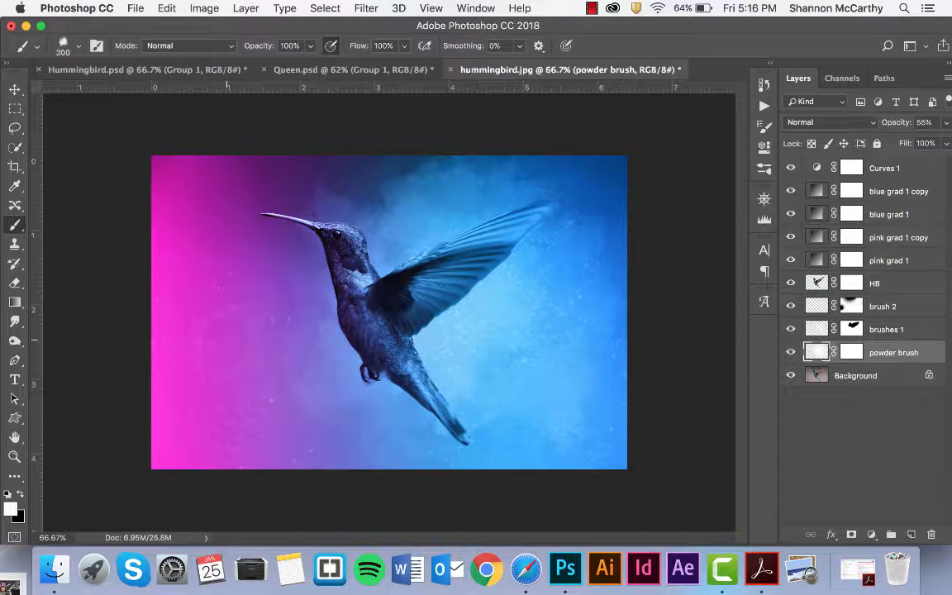
key(bracketright)
key(bracketright)
key(bracketright)
key(bracketright)
key(bracketright)
key(bracketright)
key(bracketright)
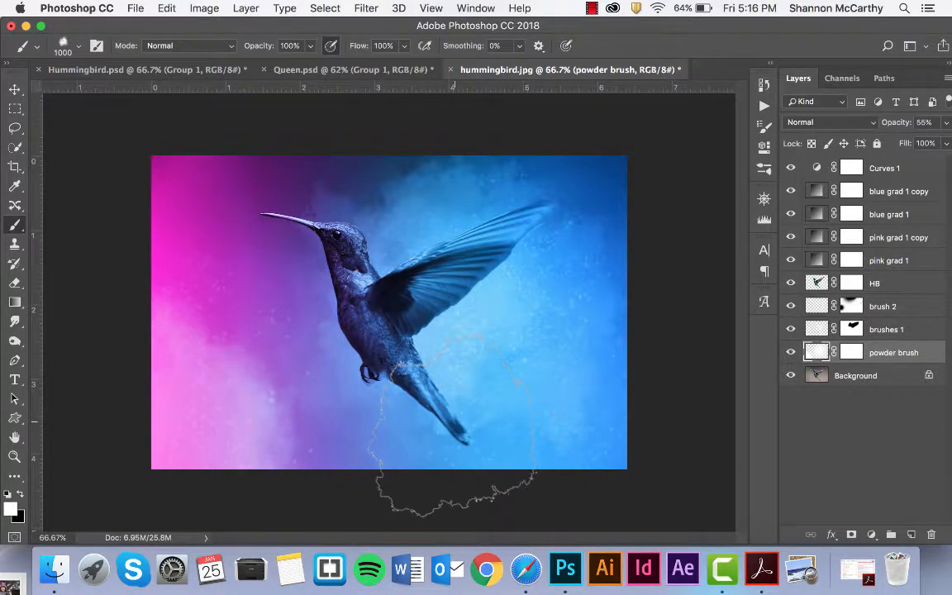
key(z)
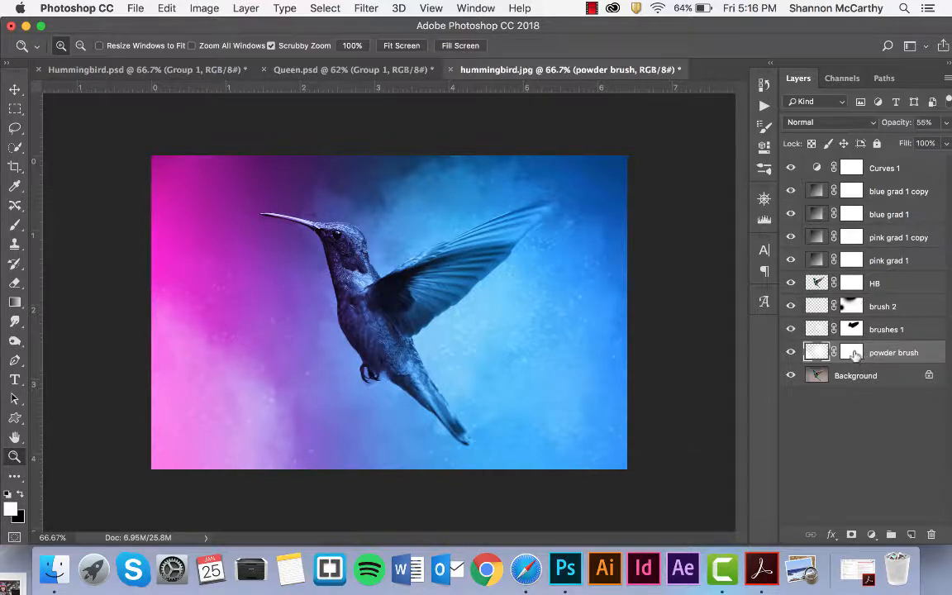
Paint black on the powder brush mask over the lower-left, undoing and restoring the strokes.
click(853, 353)
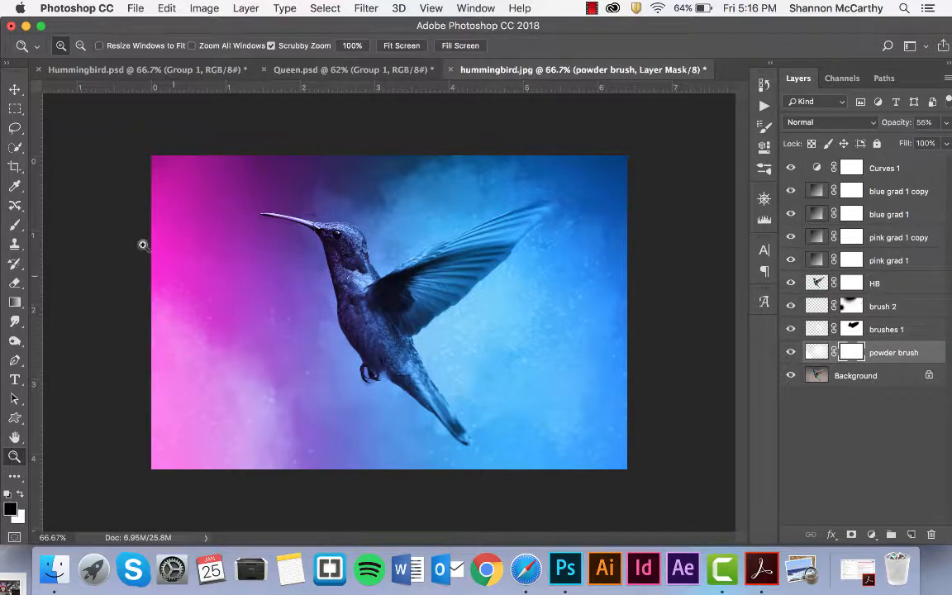
key(b)
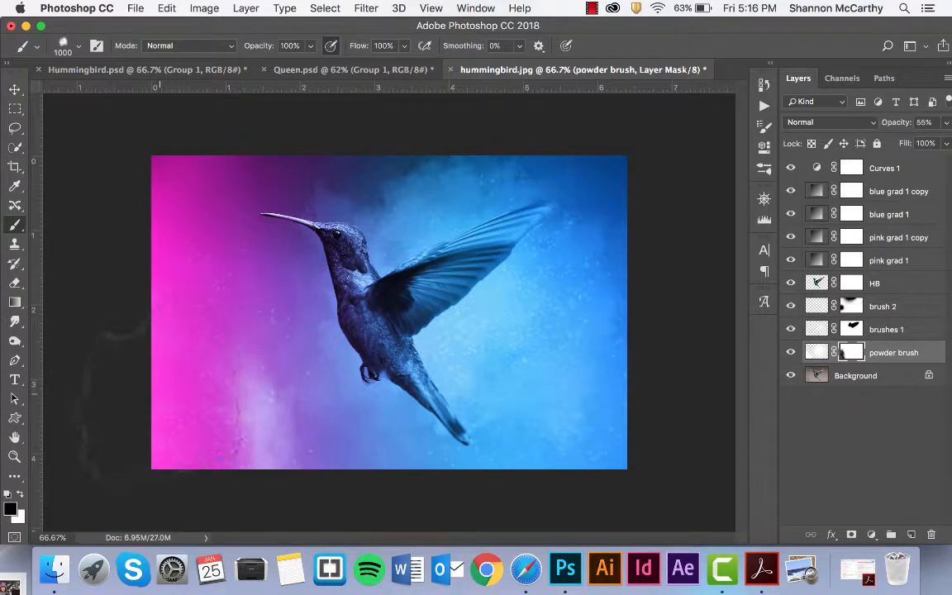
key(super+z)
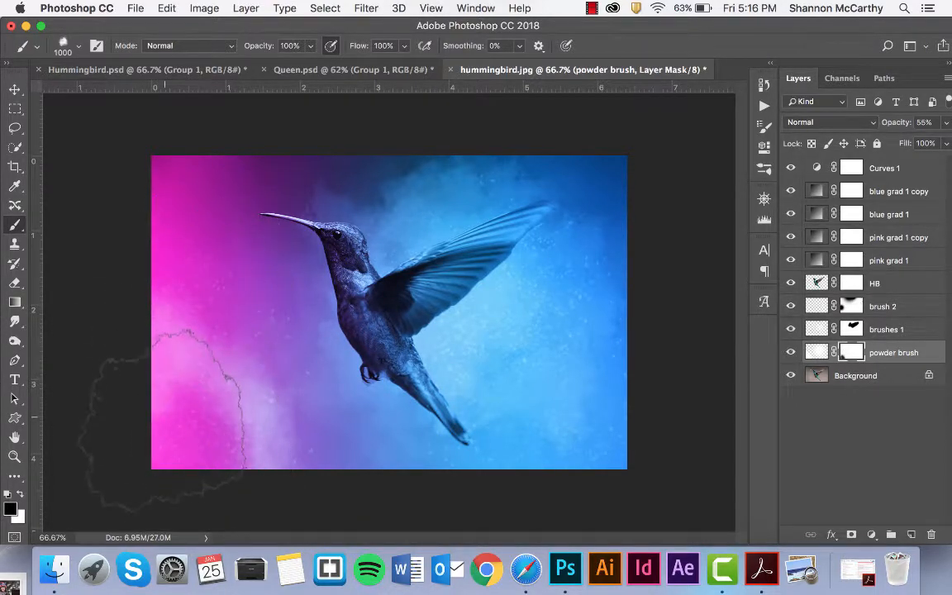
key(super+z)
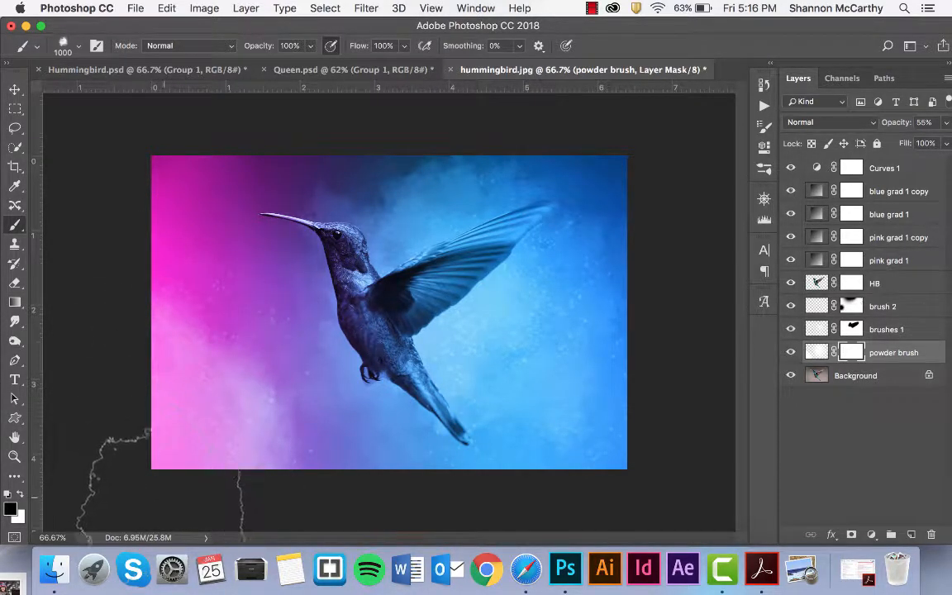
key(super+z)
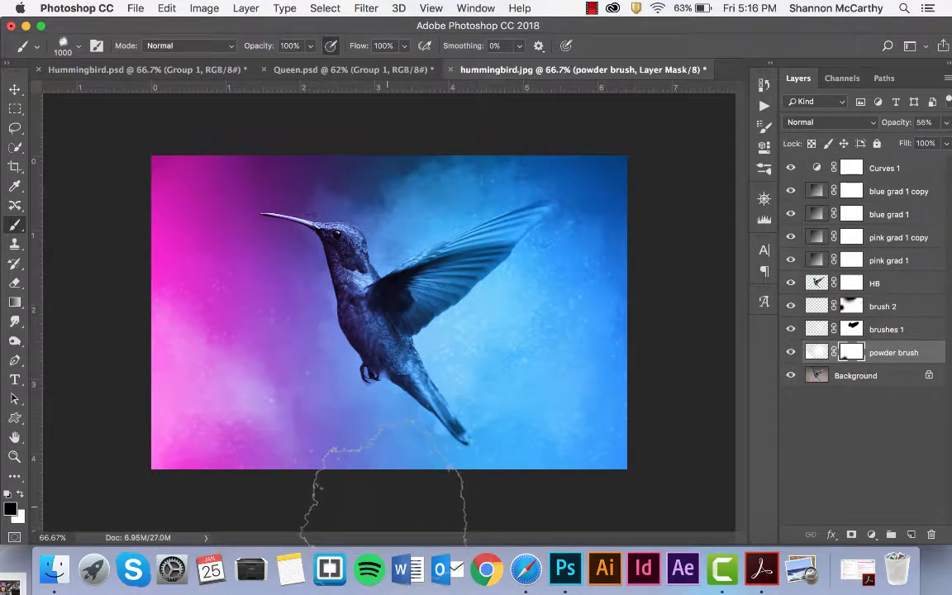
click(14, 456)
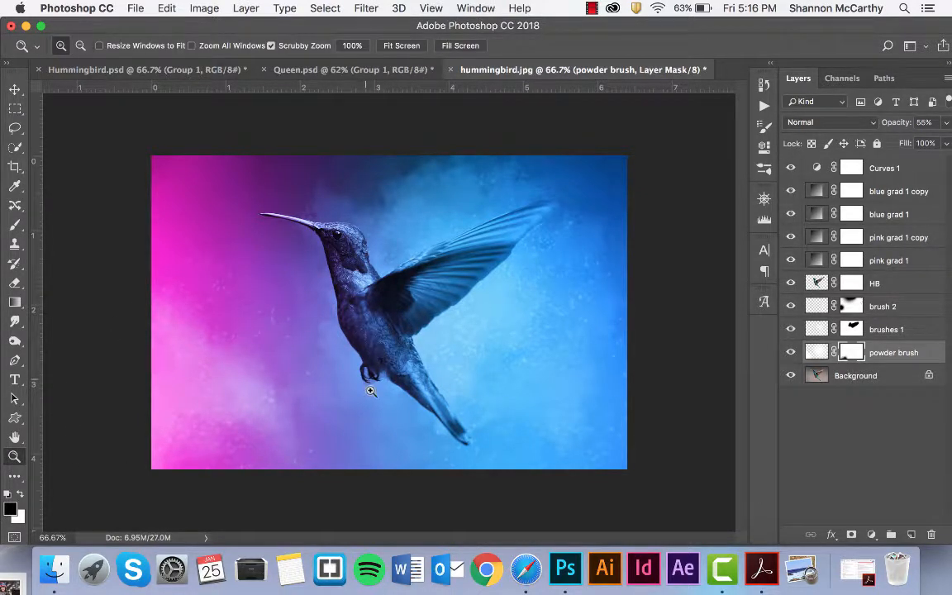
Zoom in on the bird's feet and target the HB layer mask with the Brush tool.
drag(371, 388, 421, 474)
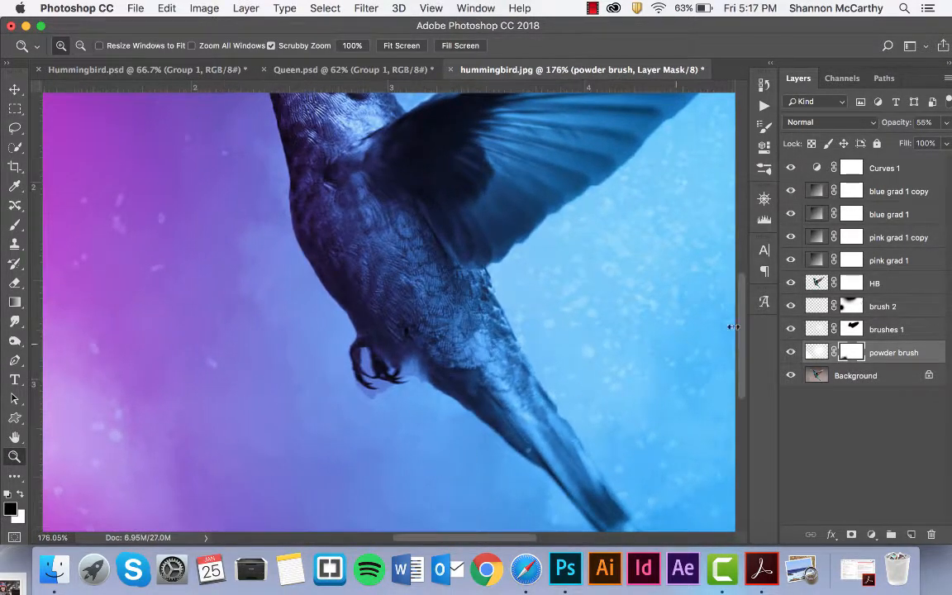
click(844, 284)
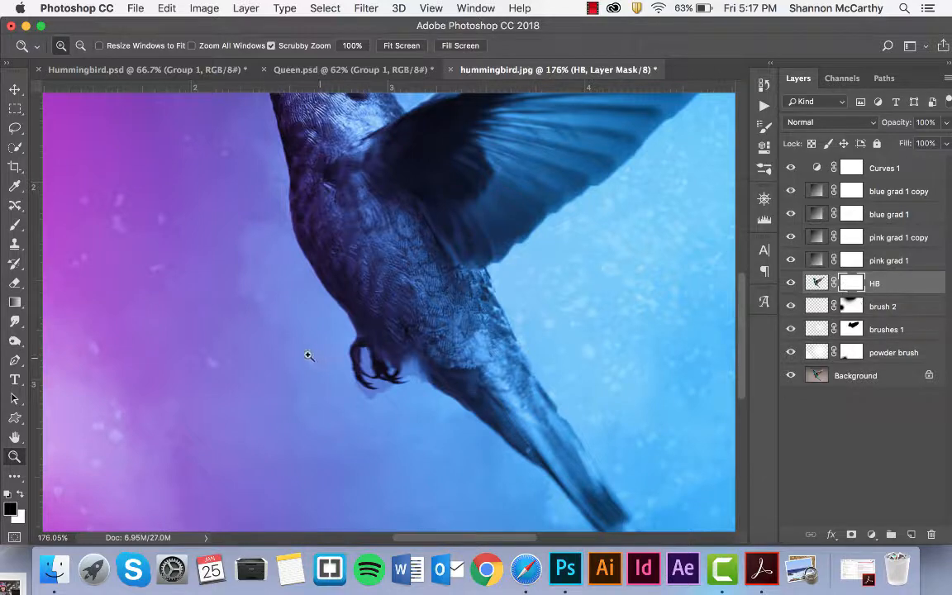
key(b)
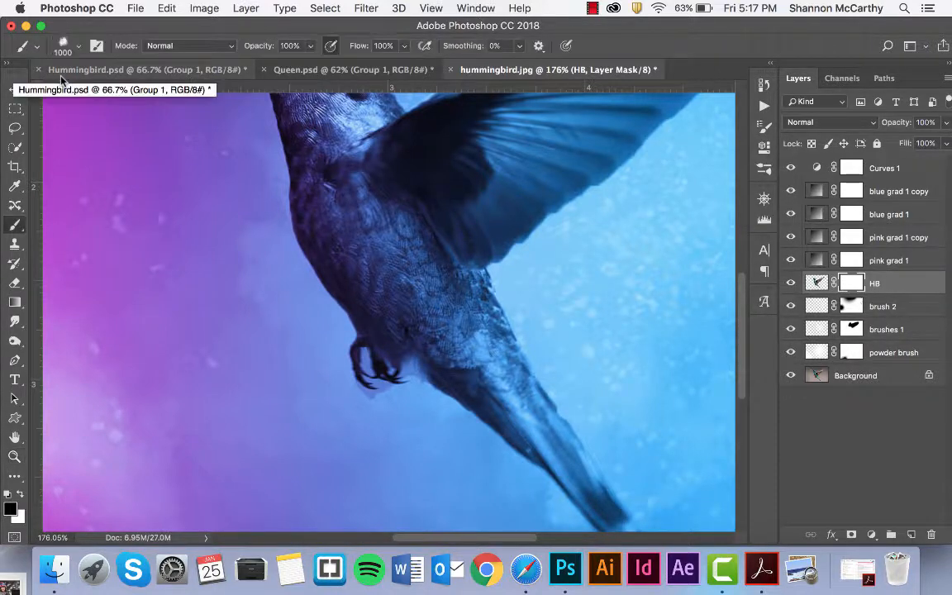
Choose a soft round brush from the presets and make it slightly smaller.
click(79, 48)
scroll(126, 156, up, 5)
click(125, 156)
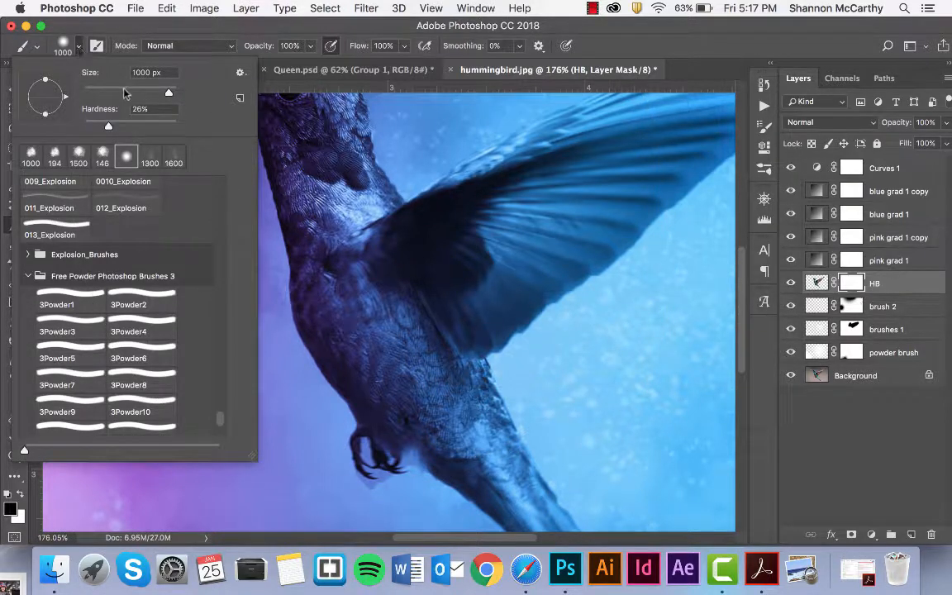
click(607, 41)
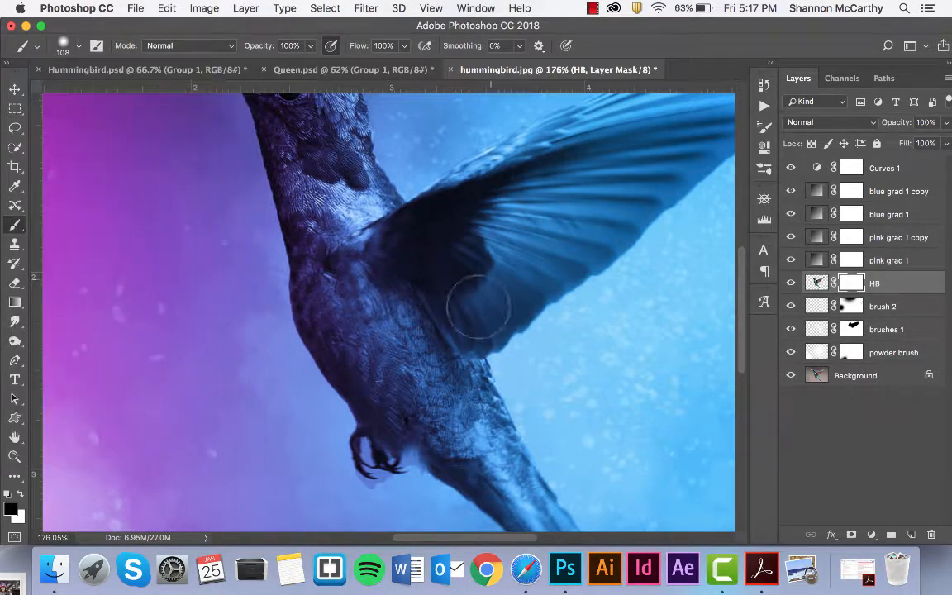
scroll(379, 438, up, 5)
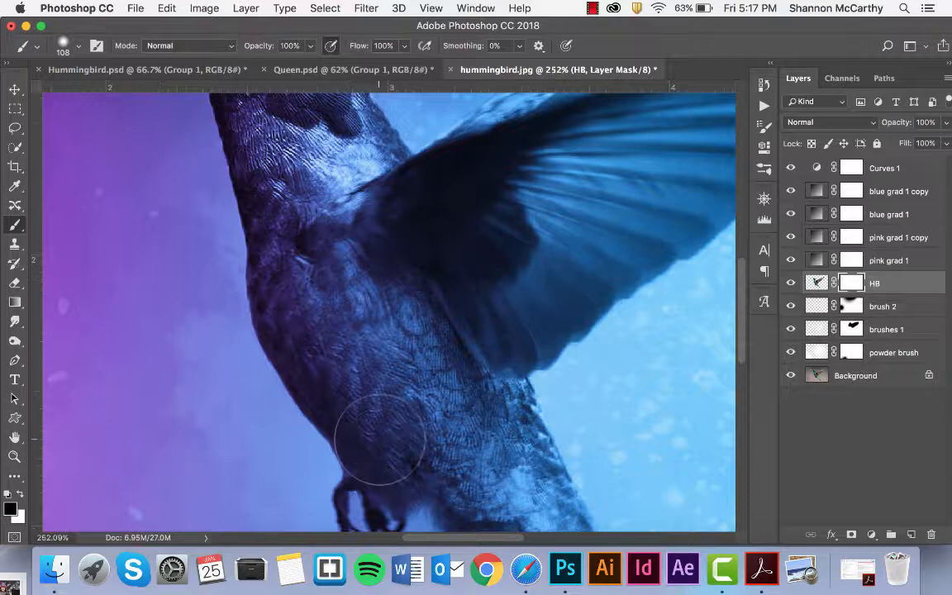
scroll(379, 439, down, 8)
key(bracketleft)
key(bracketleft)
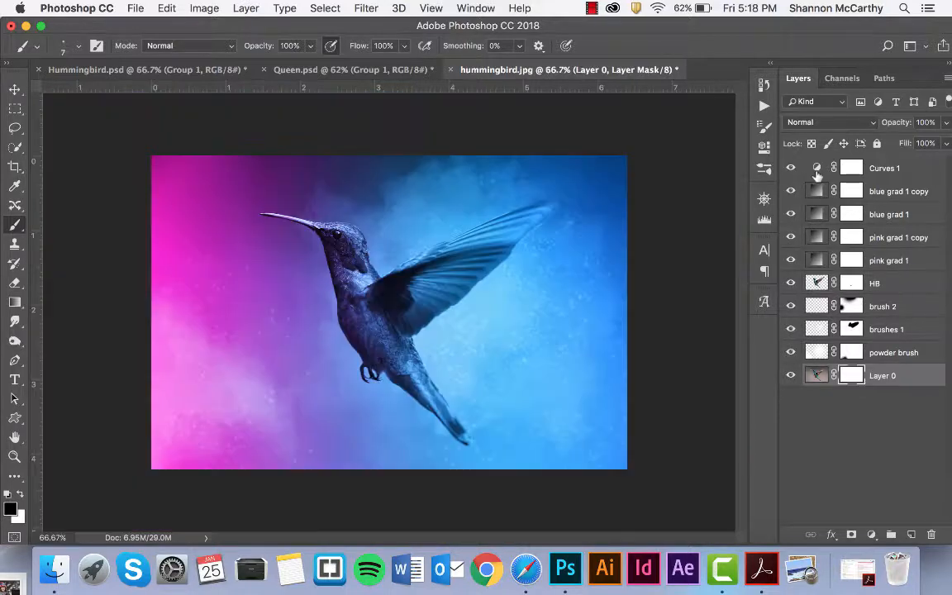
Select the layers from Curves 1 through powder brush and group them as Group 1.
click(883, 169)
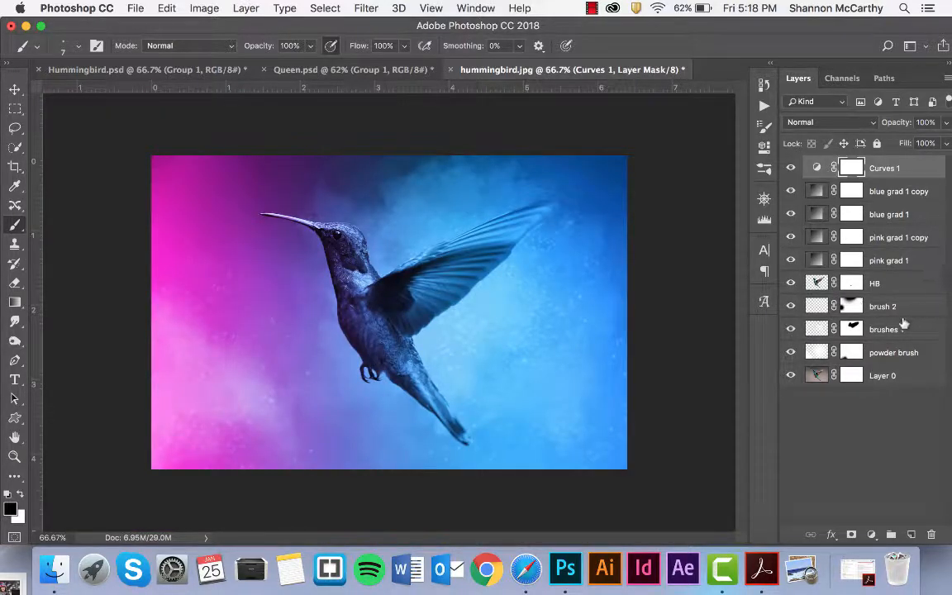
right_click(898, 351)
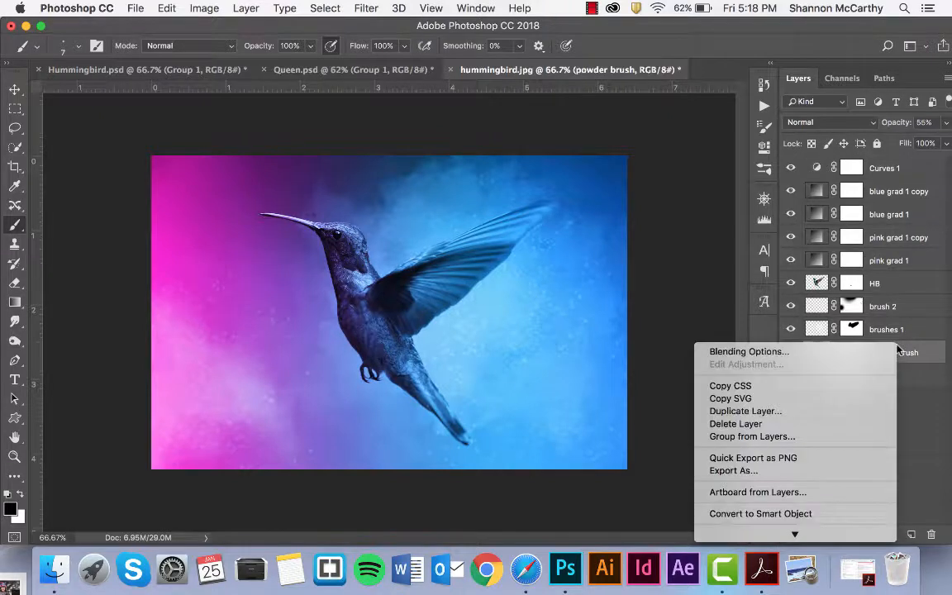
click(920, 169)
click(919, 170)
shift+click(912, 352)
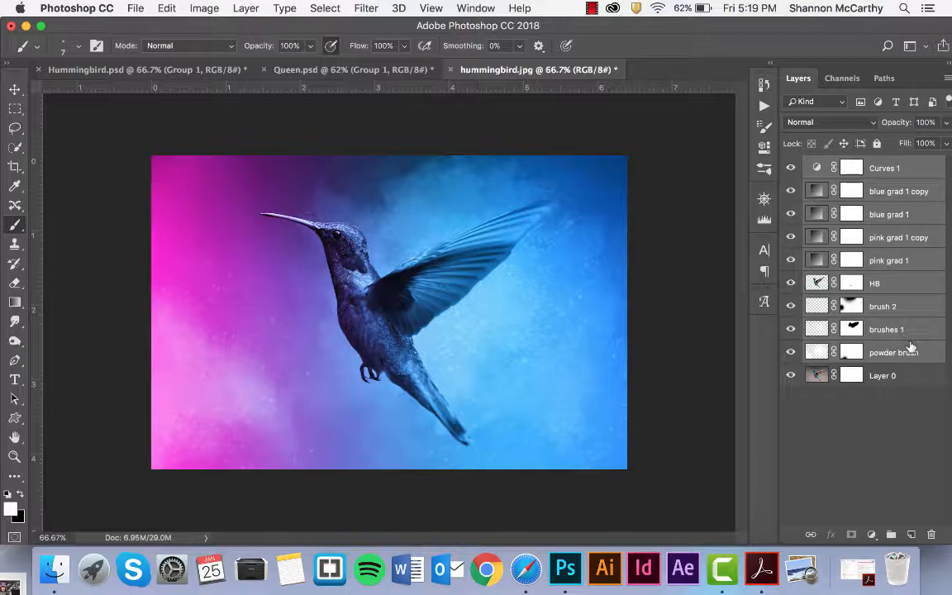
key(super+g)
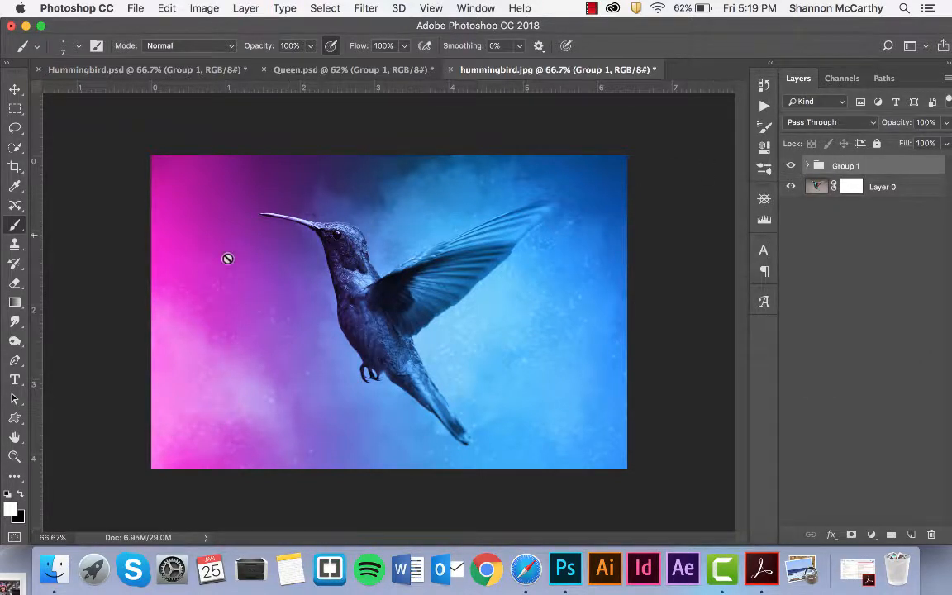
Type the title 'THE HUMMINGBIRD' in a text box at the lower left of the image.
click(15, 379)
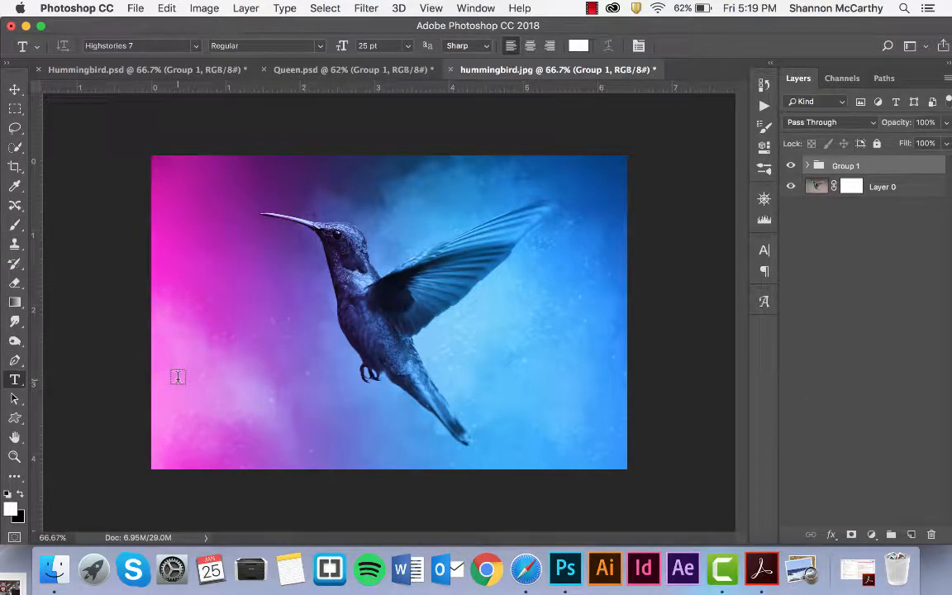
drag(178, 380, 433, 445)
text(T)
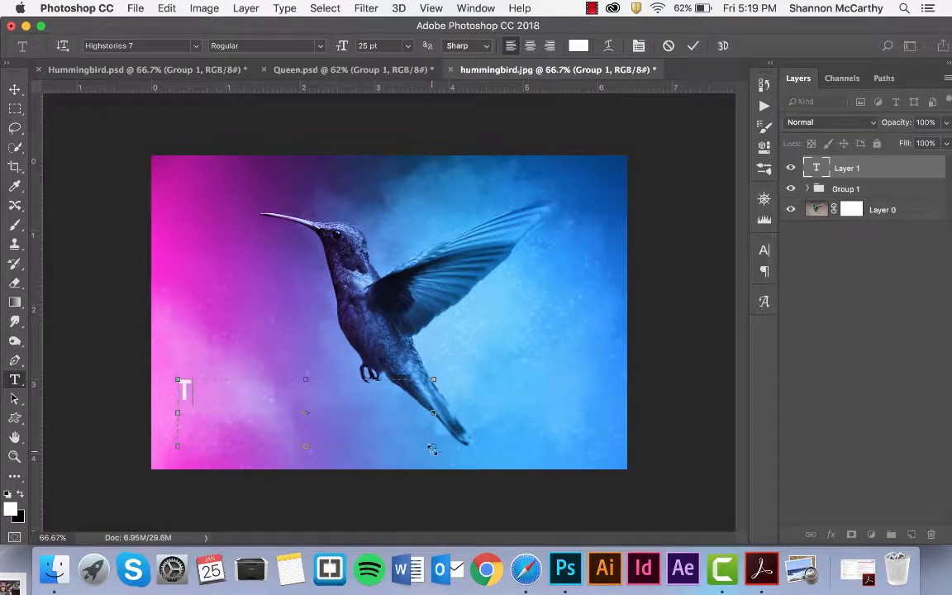
text(HE HUM)
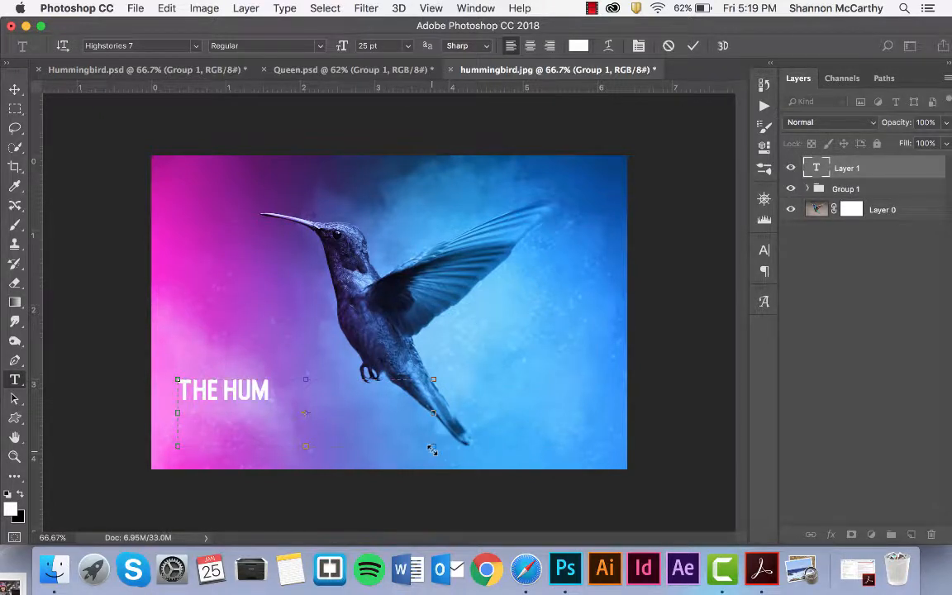
text(MINGBIRD)
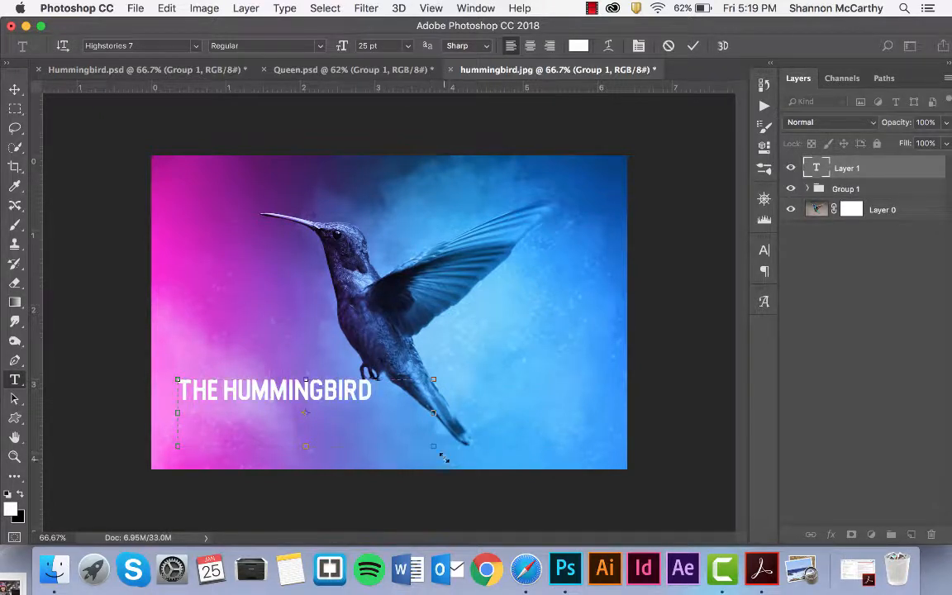
click(15, 88)
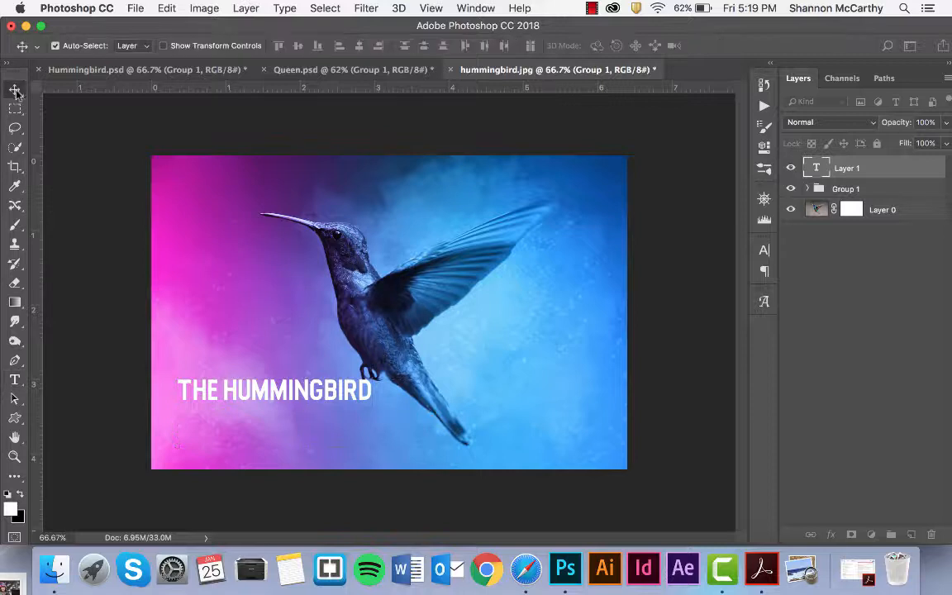
Set the title's blend mode to Overlay and nudge it down and left.
click(830, 124)
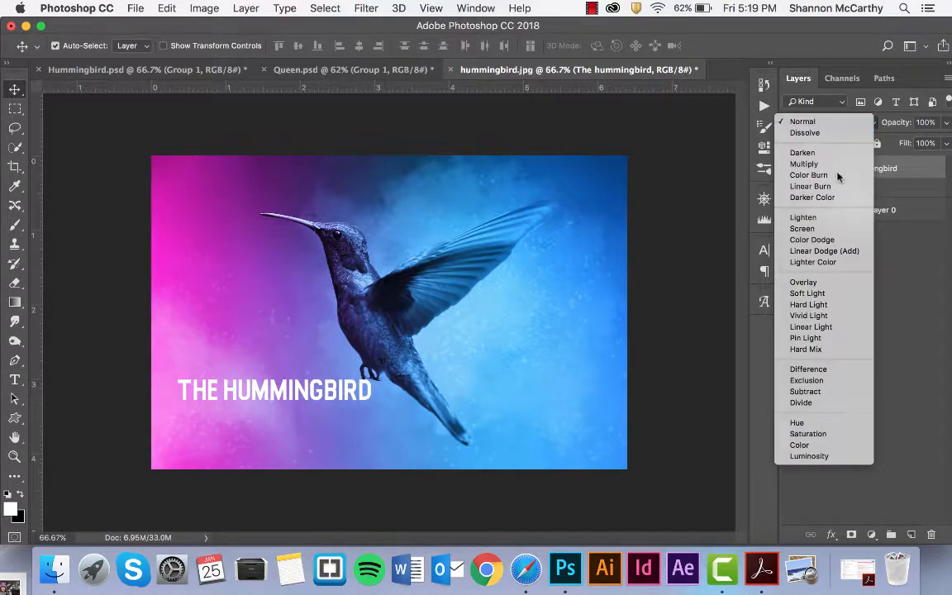
click(803, 282)
drag(361, 382, 308, 429)
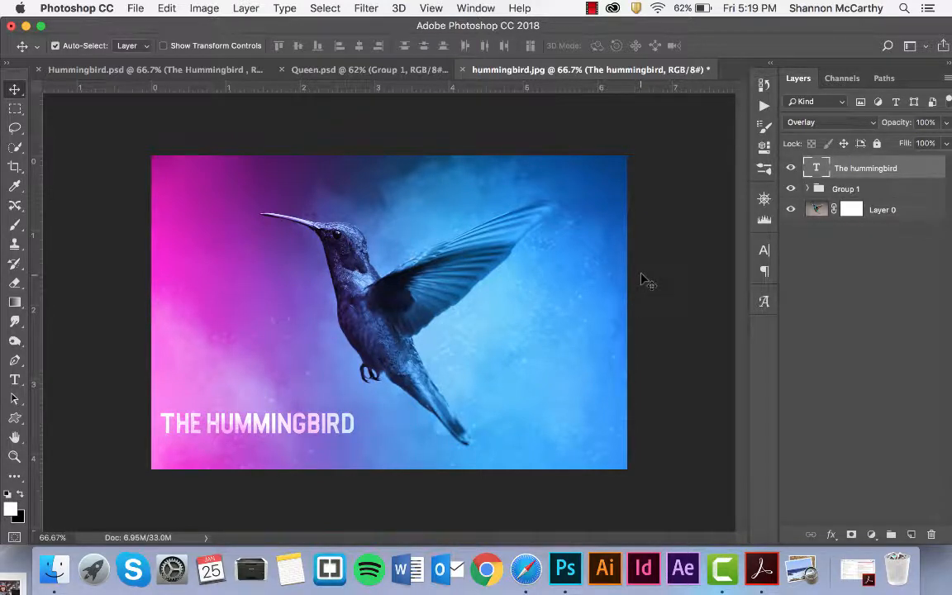
Expand Group 1, then switch to Queen.psd and on to the Hummingbird.psd document.
click(808, 189)
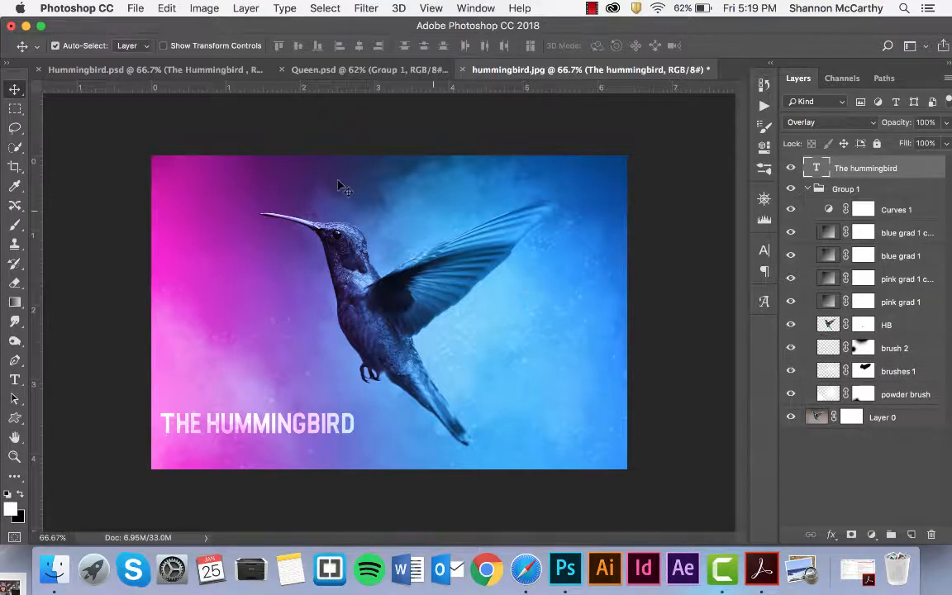
click(314, 71)
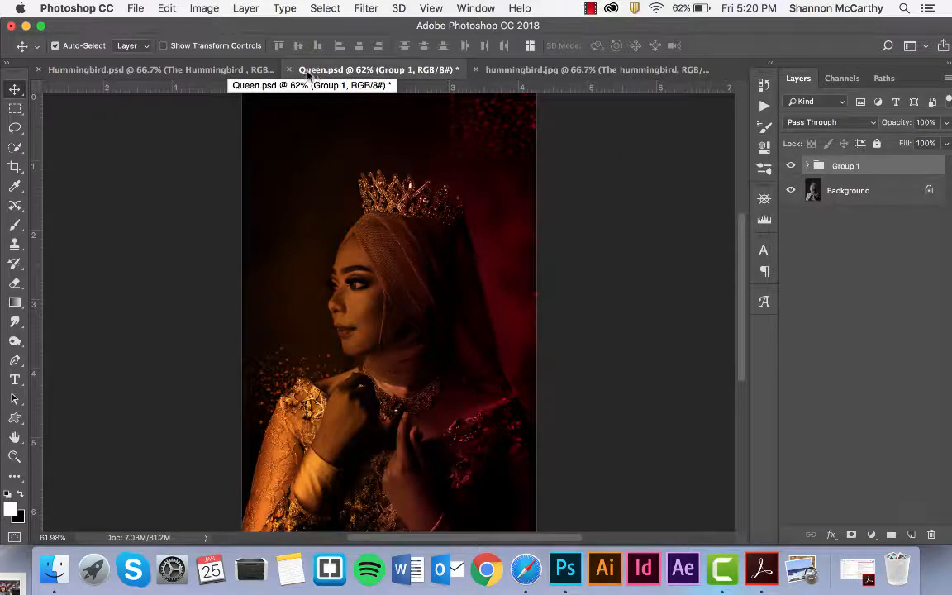
click(211, 71)
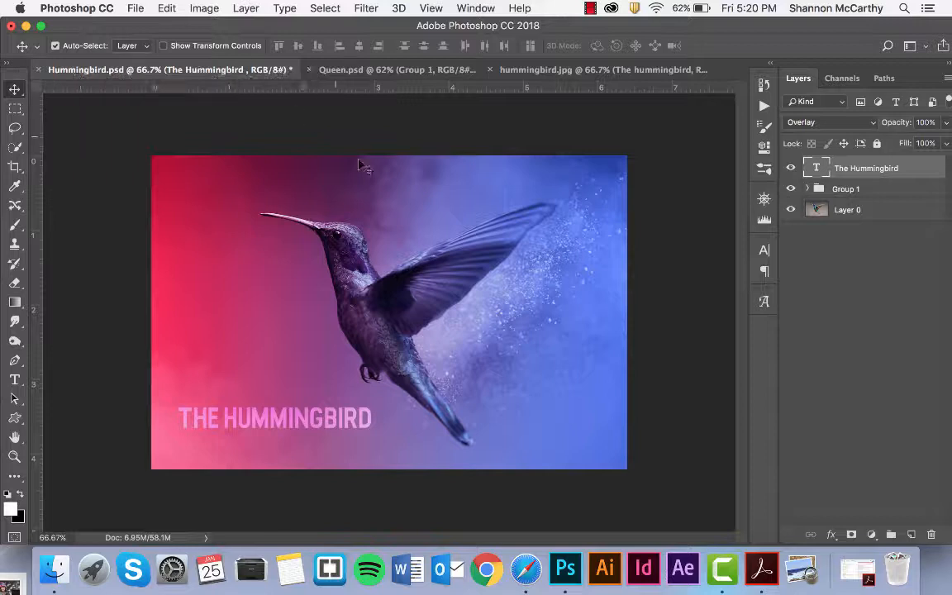